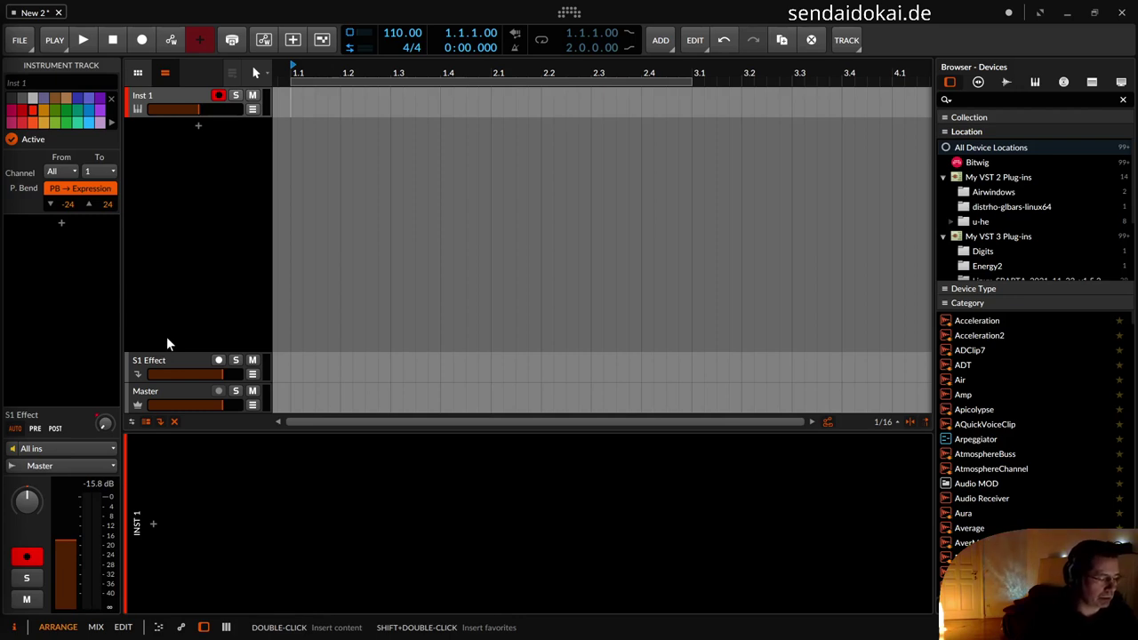
# Search 'pol' in the browser and insert the Polymer synth on the track
pyautogui.click(152, 525)
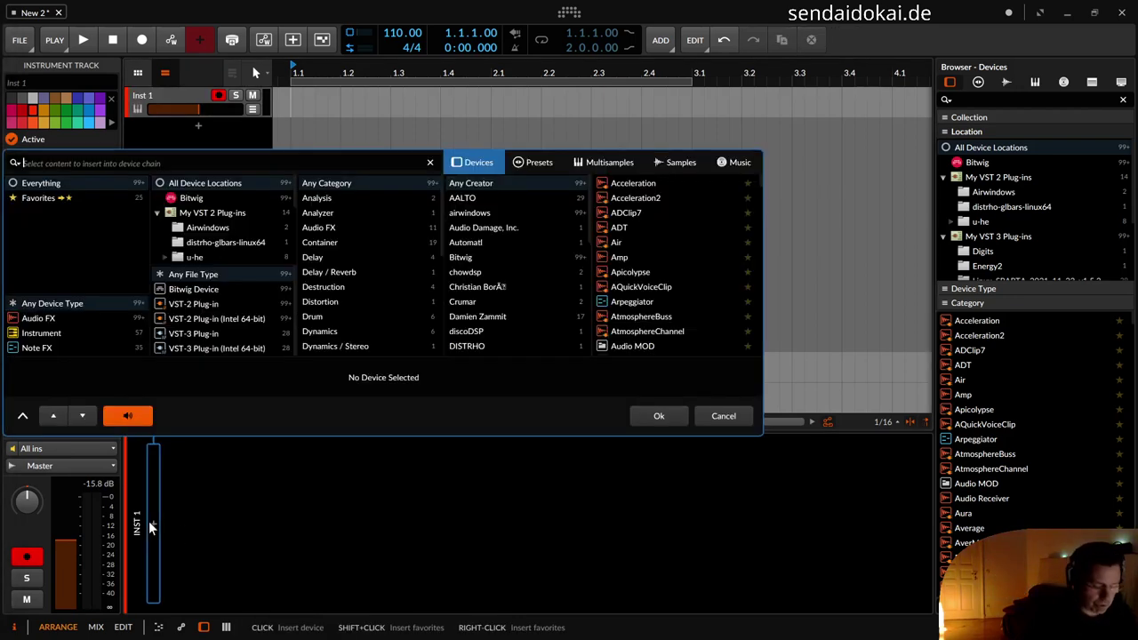
pyautogui.write('pol')
pyautogui.press('Down')
pyautogui.press('Up')
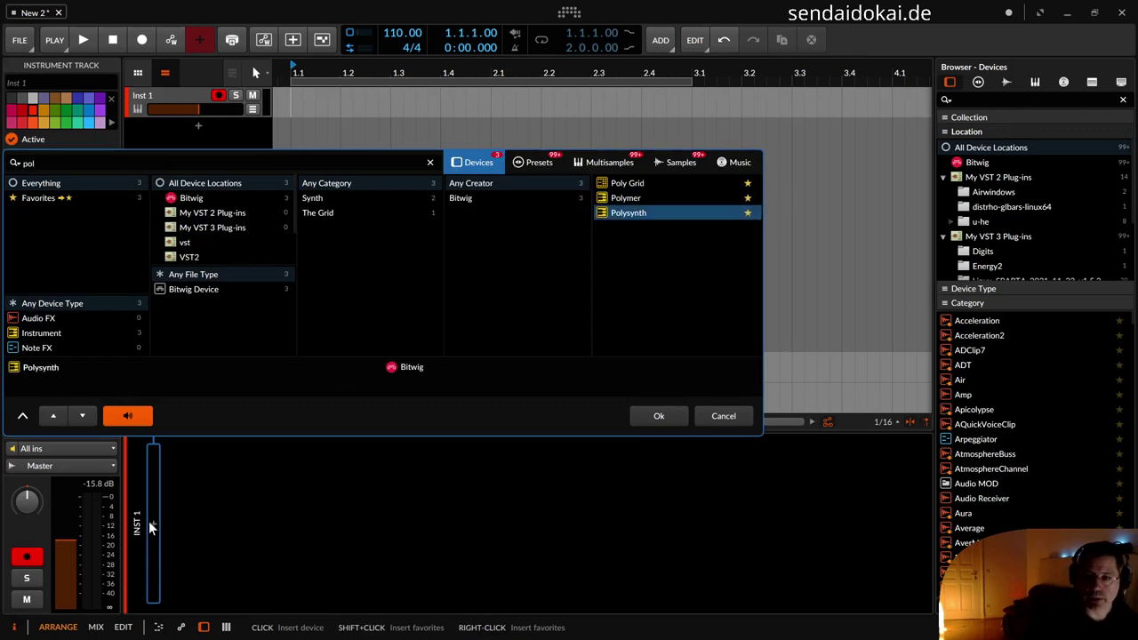
pyautogui.press('Up')
pyautogui.press('Return')
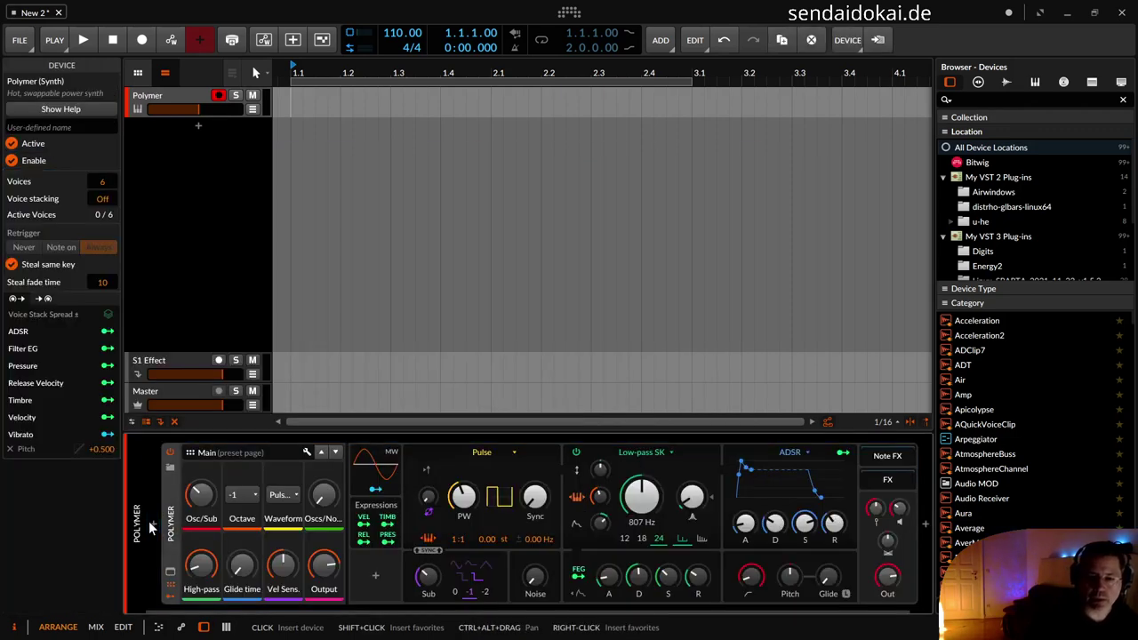
# Switch Polymer's oscillator from Pulse to Sawtooth and hide its remote controls page
pyautogui.click(481, 454)
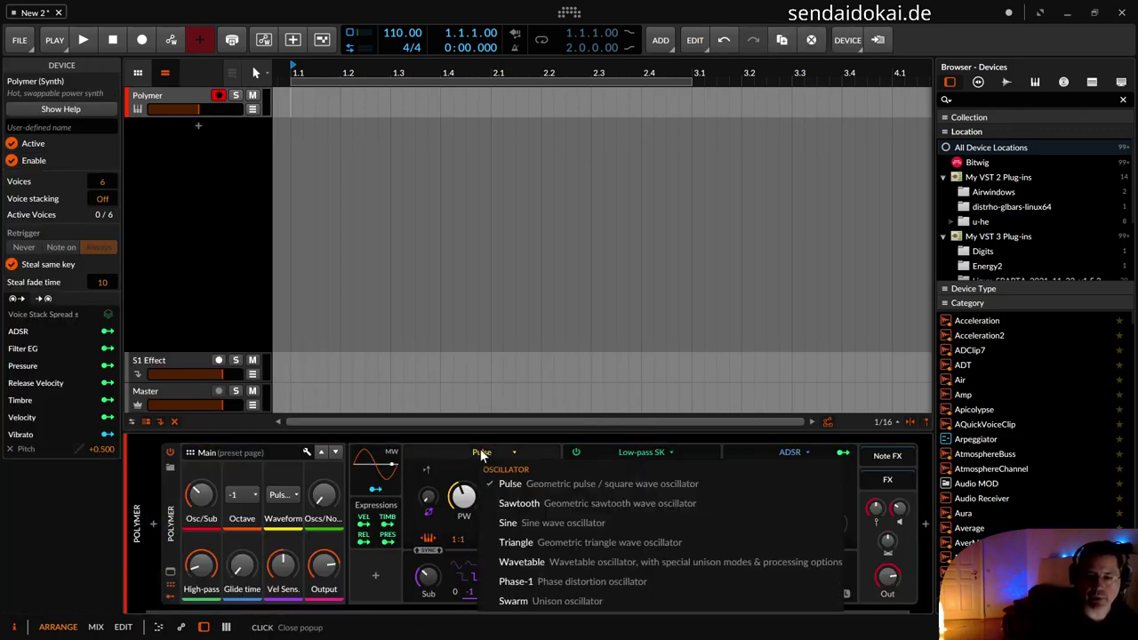
pyautogui.click(511, 503)
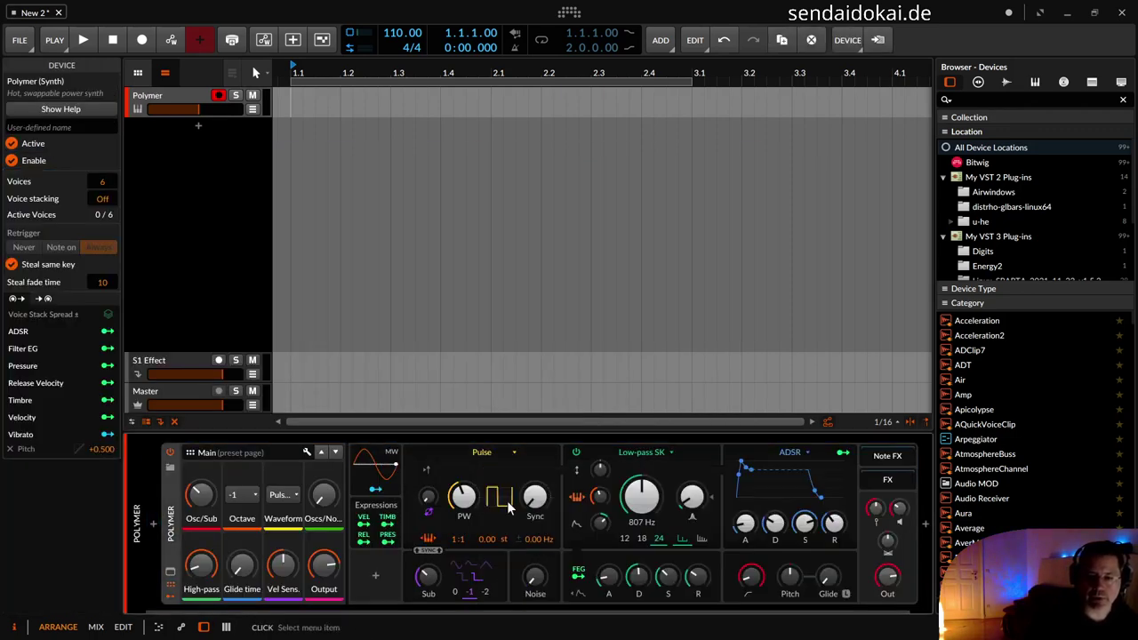
pyautogui.click(169, 586)
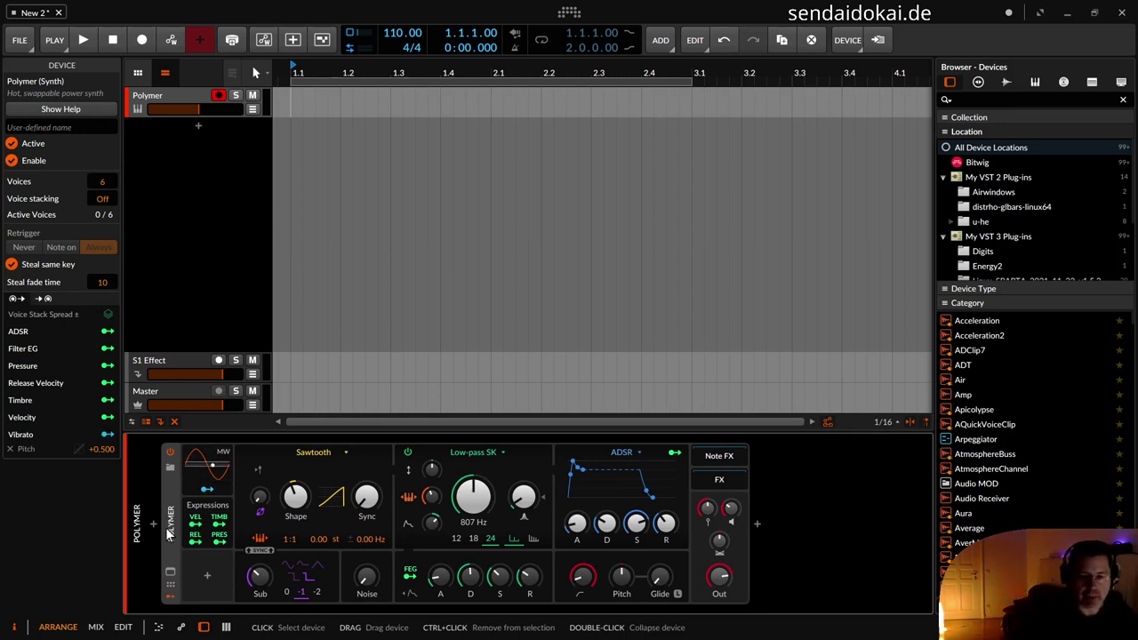
# Set the Vibrato LFO to Manual source, 904 ms delay, 988 ms fade-in and about 3.27 Hz rate
pyautogui.click(213, 476)
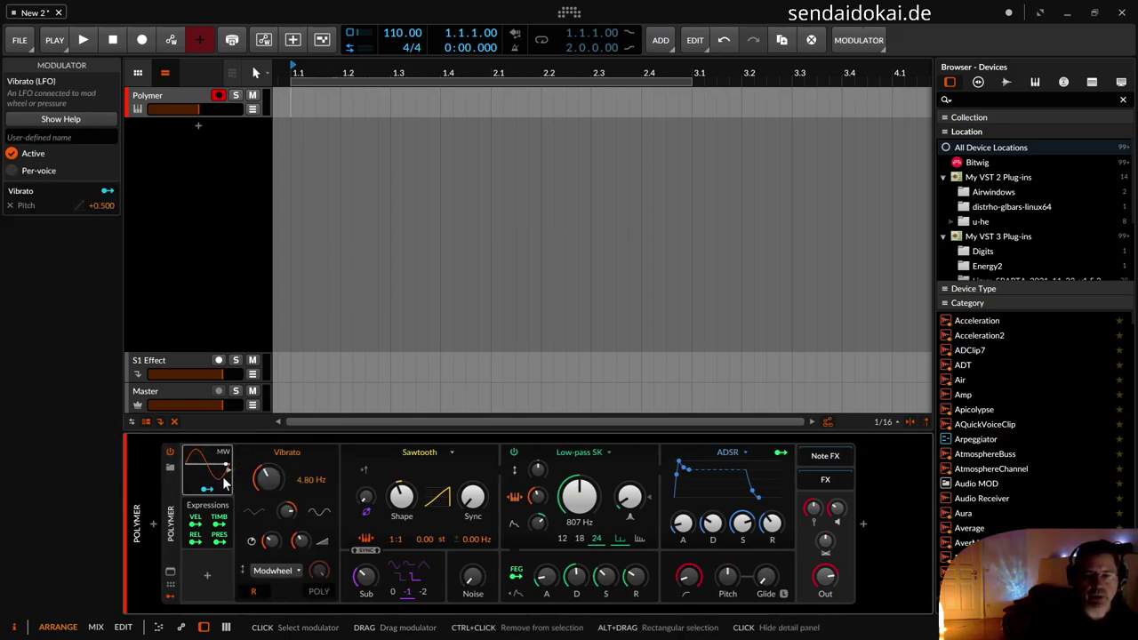
pyautogui.click(287, 571)
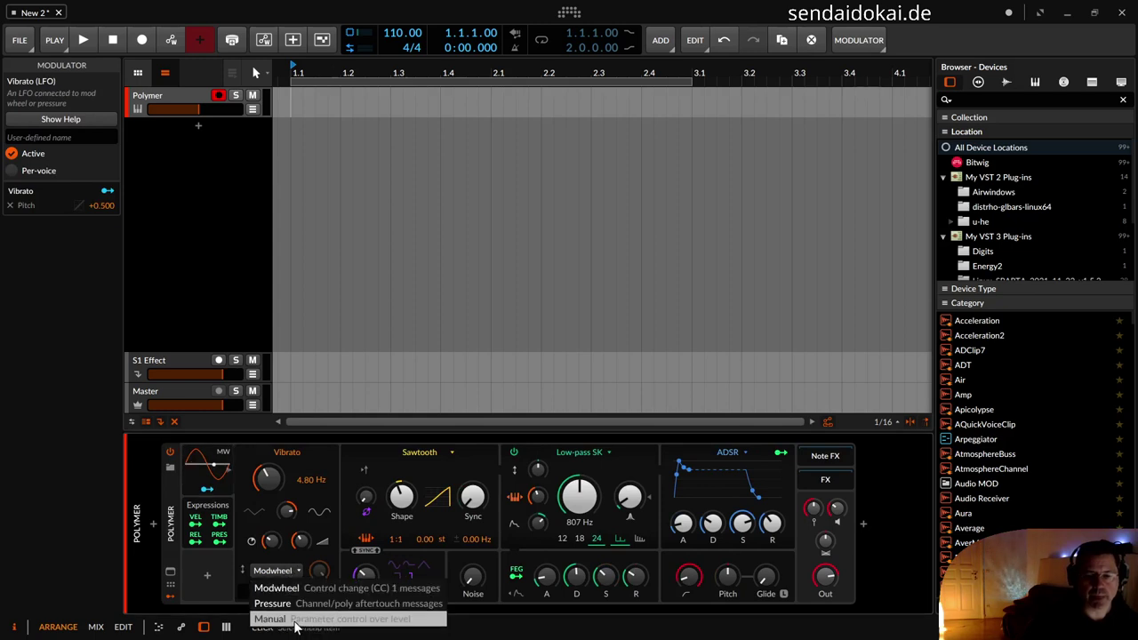
pyautogui.click(274, 553)
pyautogui.moveTo(273, 551); pyautogui.dragTo(286, 507)
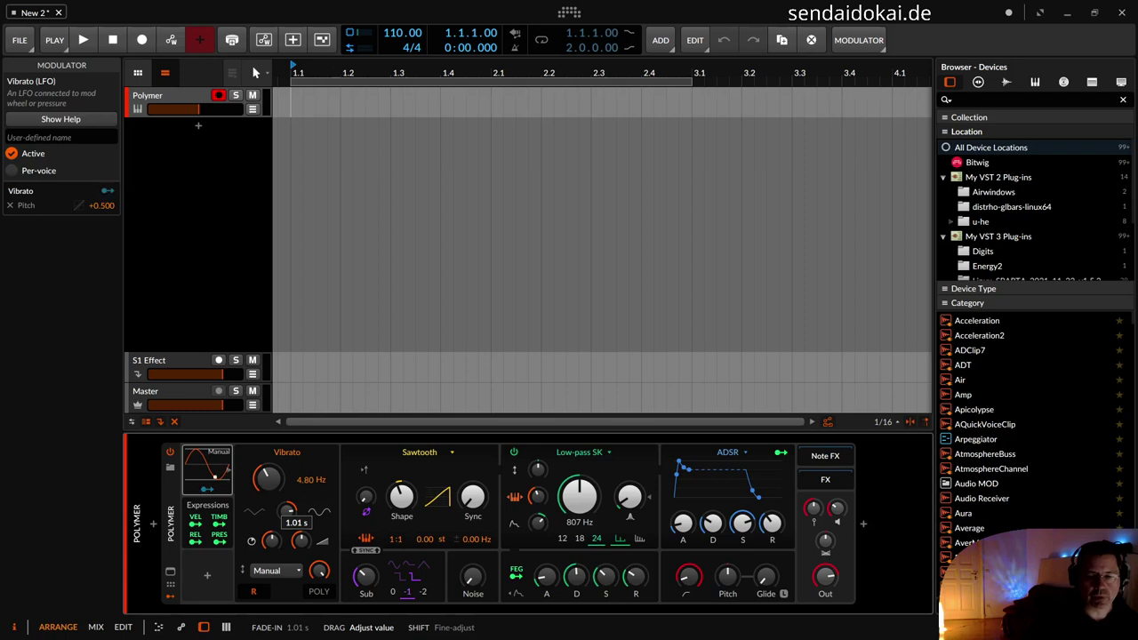
pyautogui.moveTo(287, 507); pyautogui.dragTo(302, 542)
pyautogui.moveTo(271, 478); pyautogui.dragTo(273, 482)
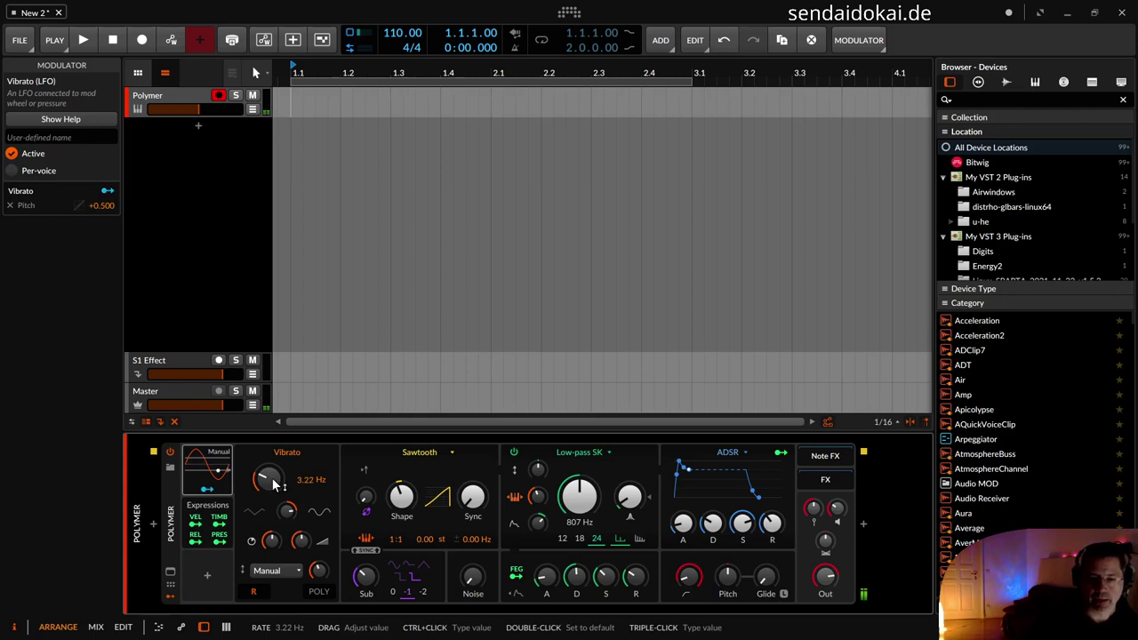
pyautogui.moveTo(274, 484); pyautogui.dragTo(275, 484)
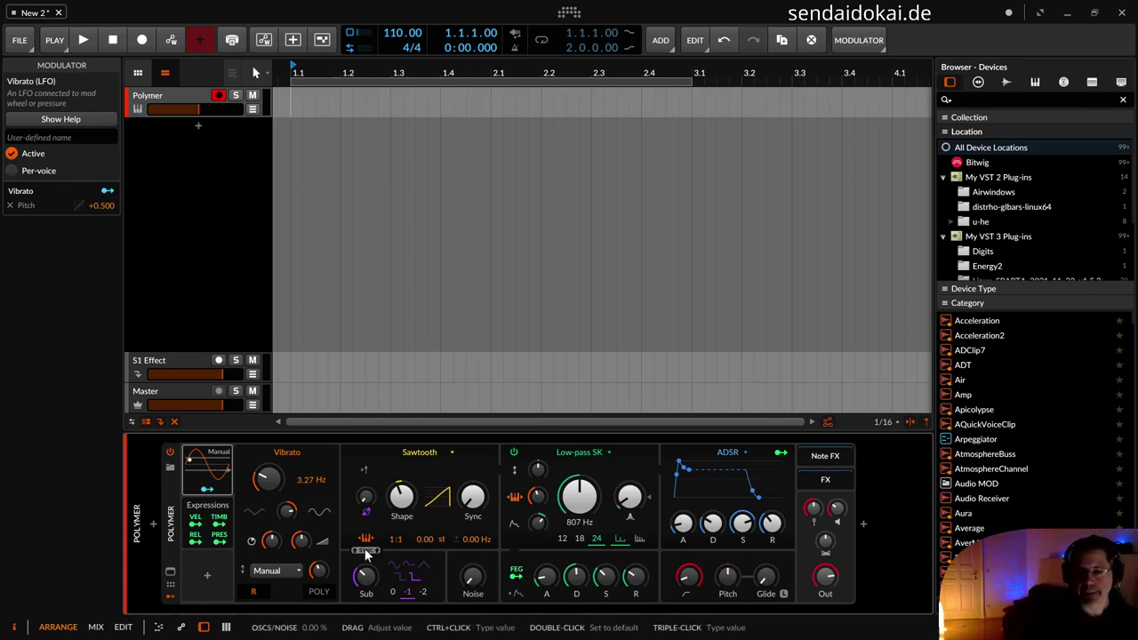
# Add a Macro modulator via a 'mac' search and move it beside the Vibrato LFO
pyautogui.click(208, 576)
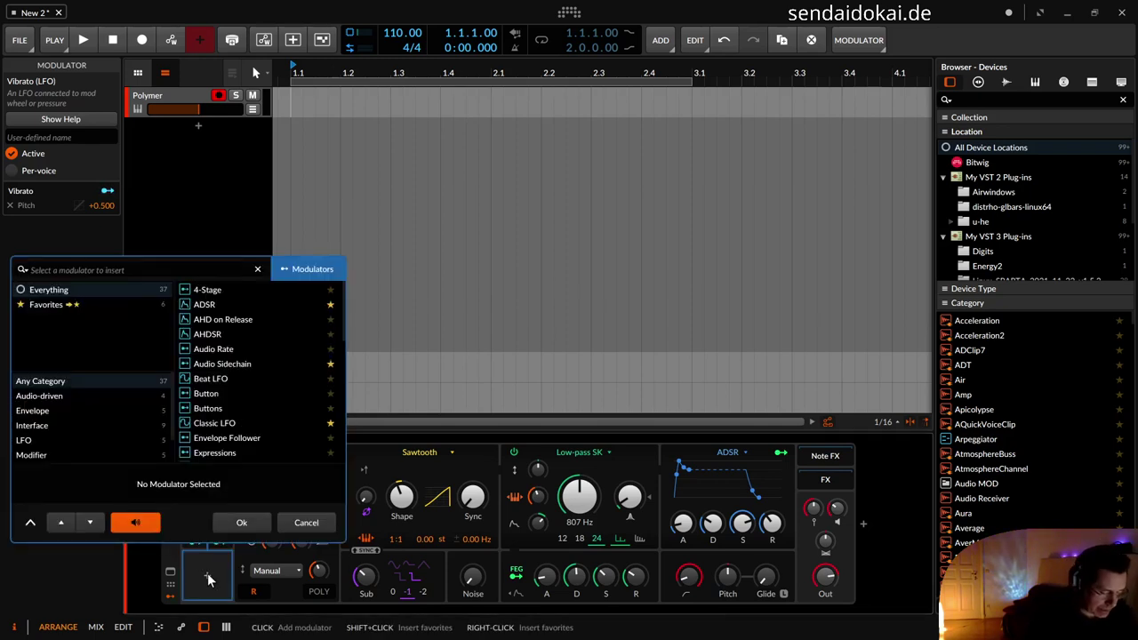
pyautogui.write('mac')
pyautogui.press('Down')
pyautogui.press('Down')
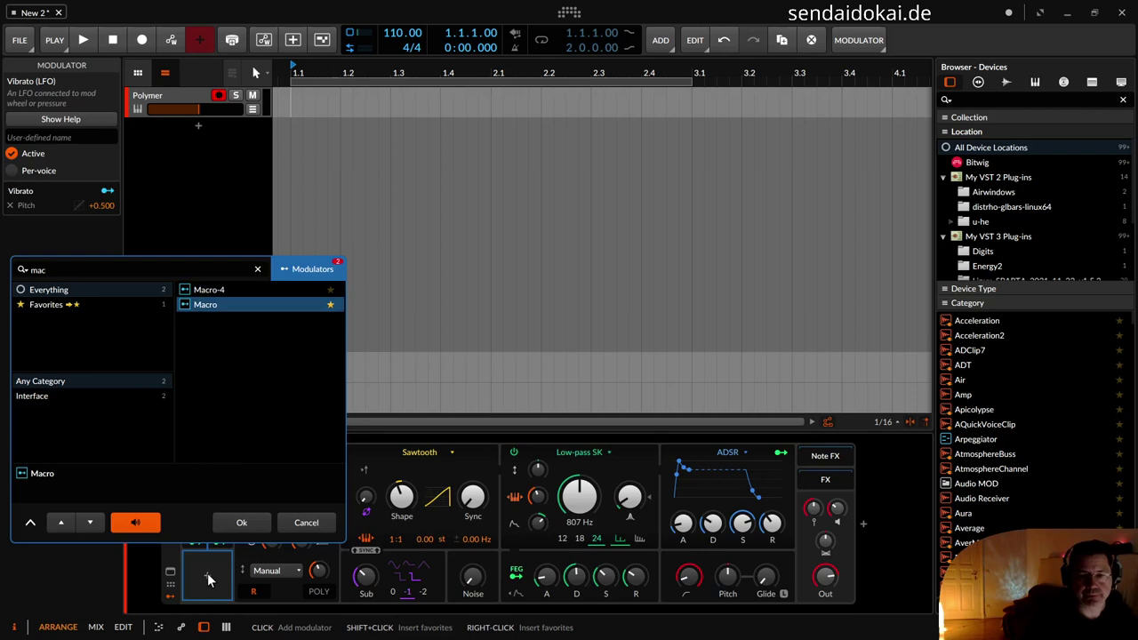
pyautogui.press('Return')
pyautogui.moveTo(192, 560); pyautogui.dragTo(255, 491)
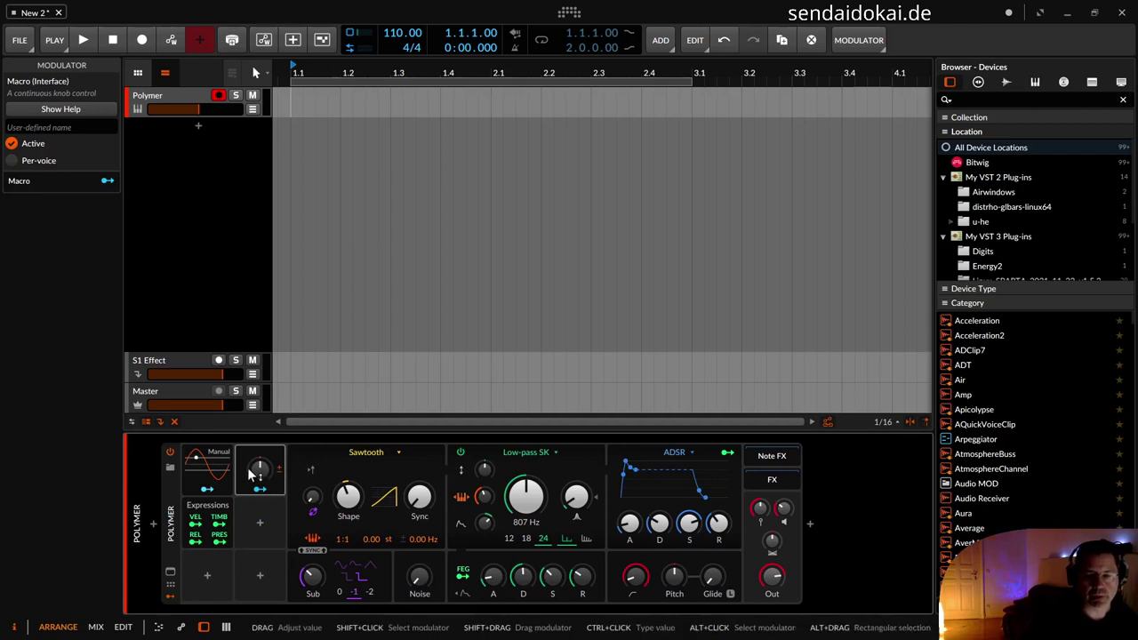
# Nudge and reset the Macro's value, set it to Map to Controller or Key, and play a note
pyautogui.moveTo(261, 480); pyautogui.dragTo(261, 472)
pyautogui.doubleClick(260, 472)
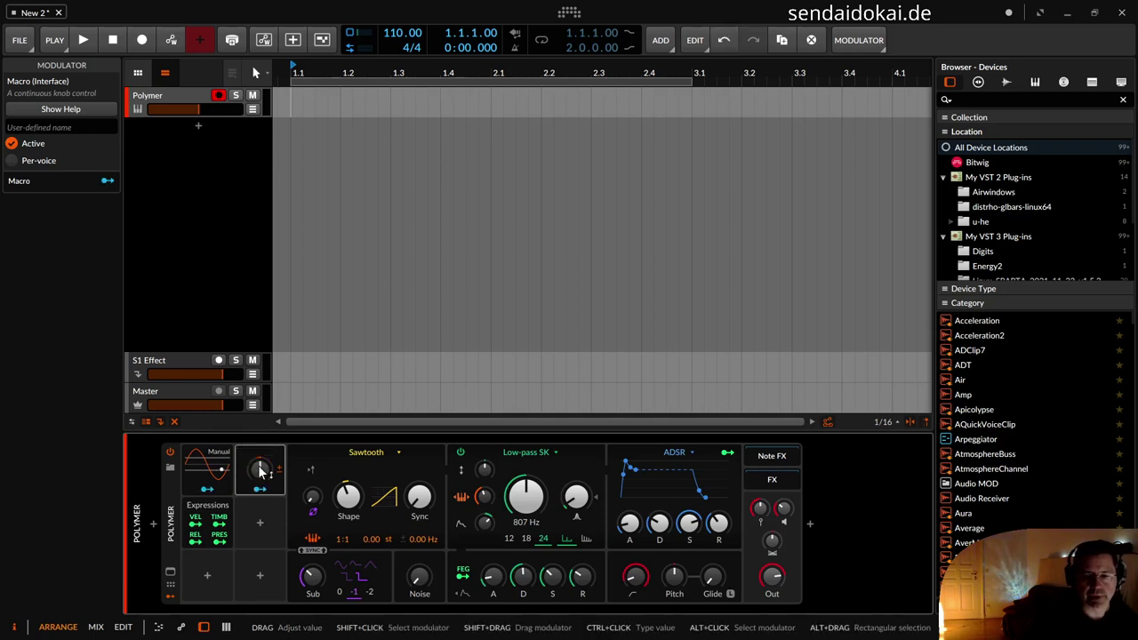
pyautogui.rightClick(260, 481)
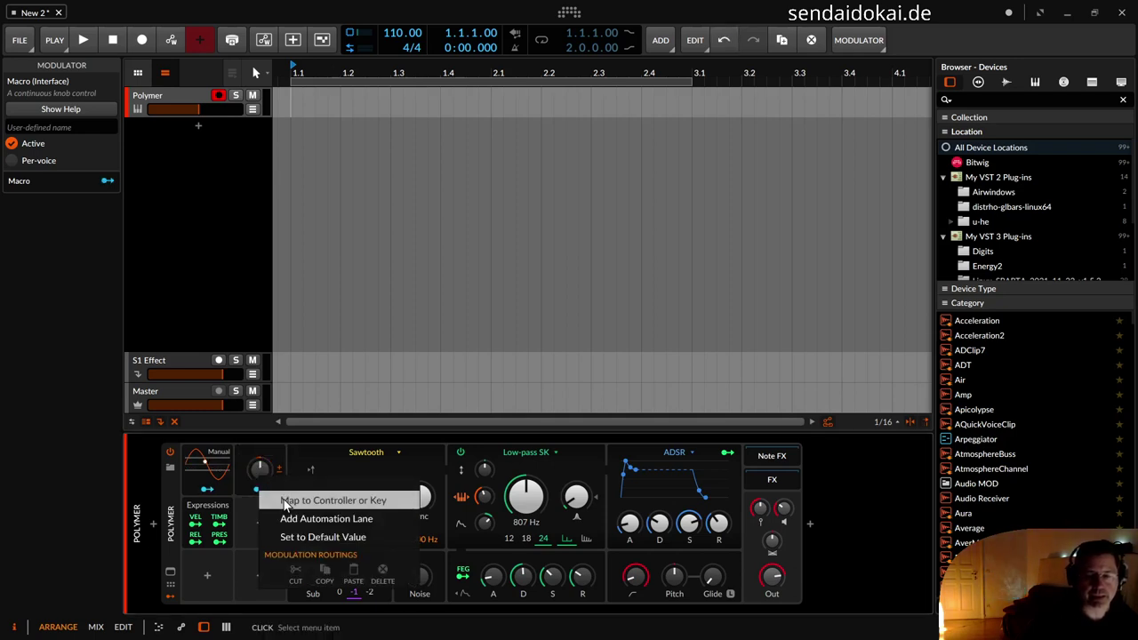
pyautogui.click(282, 497)
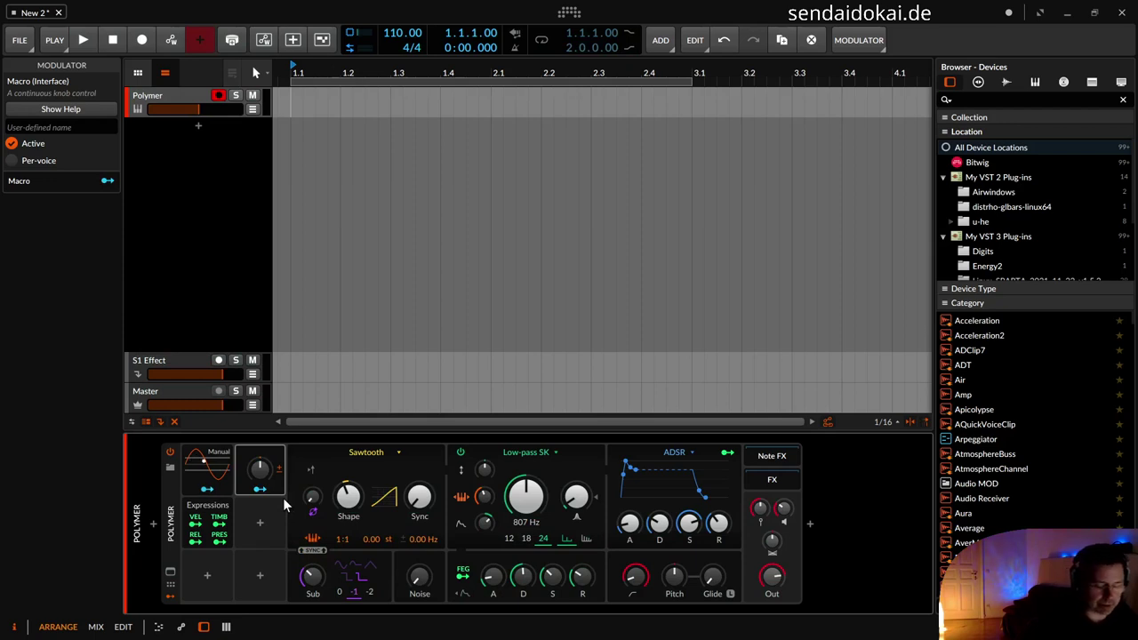
pyautogui.press('a')
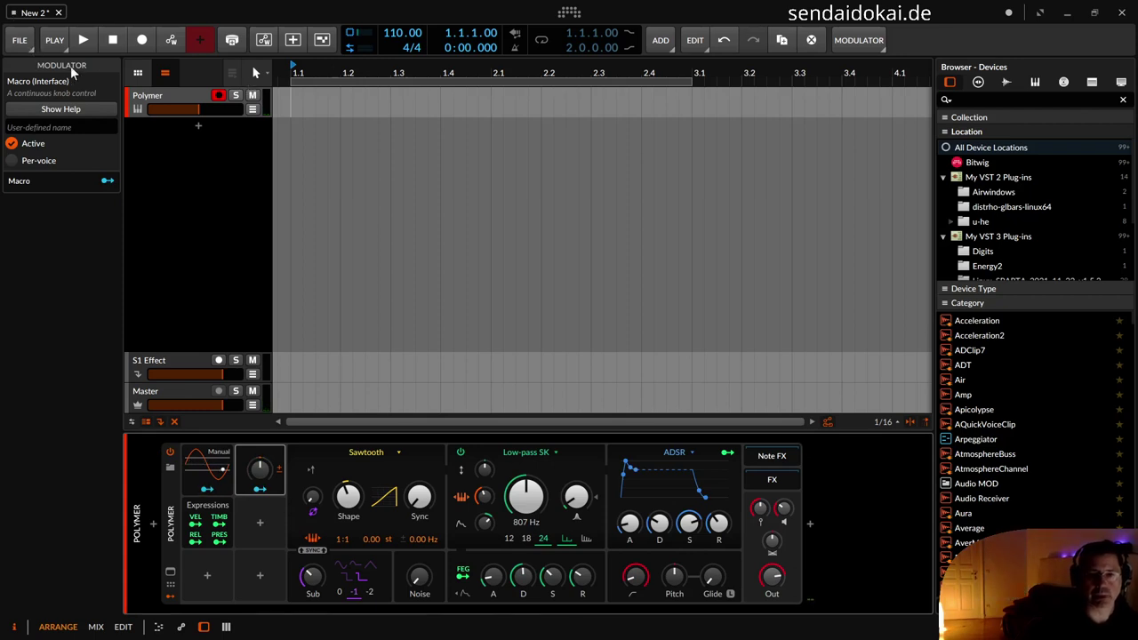
# Clear the Macro's controller assignment and reassign it with Map to Controller or Key
pyautogui.click(153, 94)
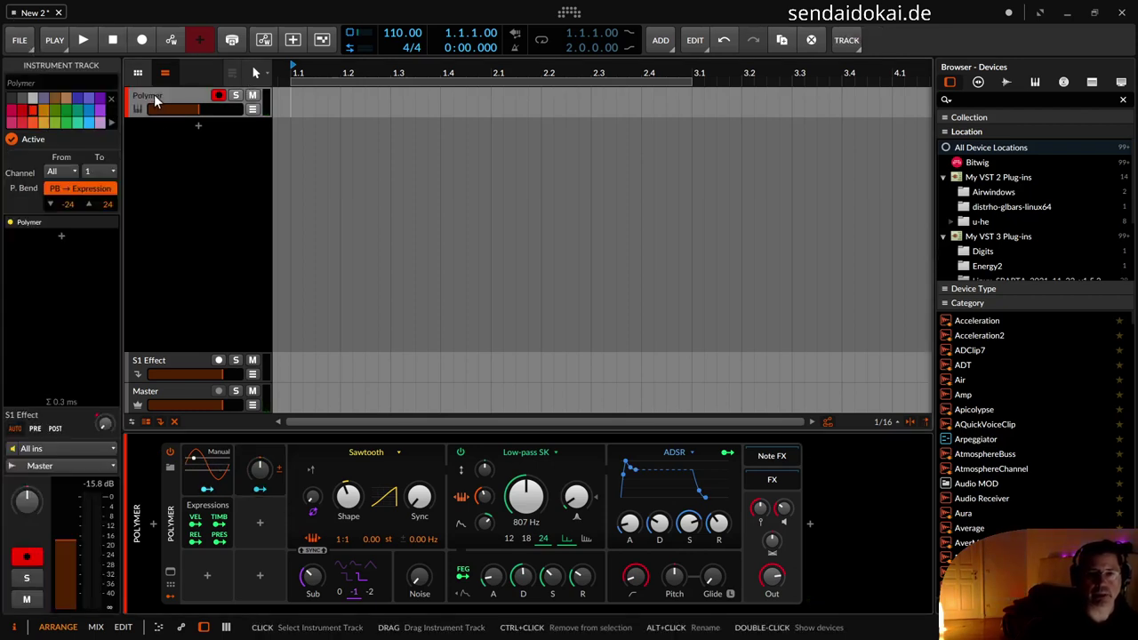
pyautogui.click(87, 191)
pyautogui.click(87, 191)
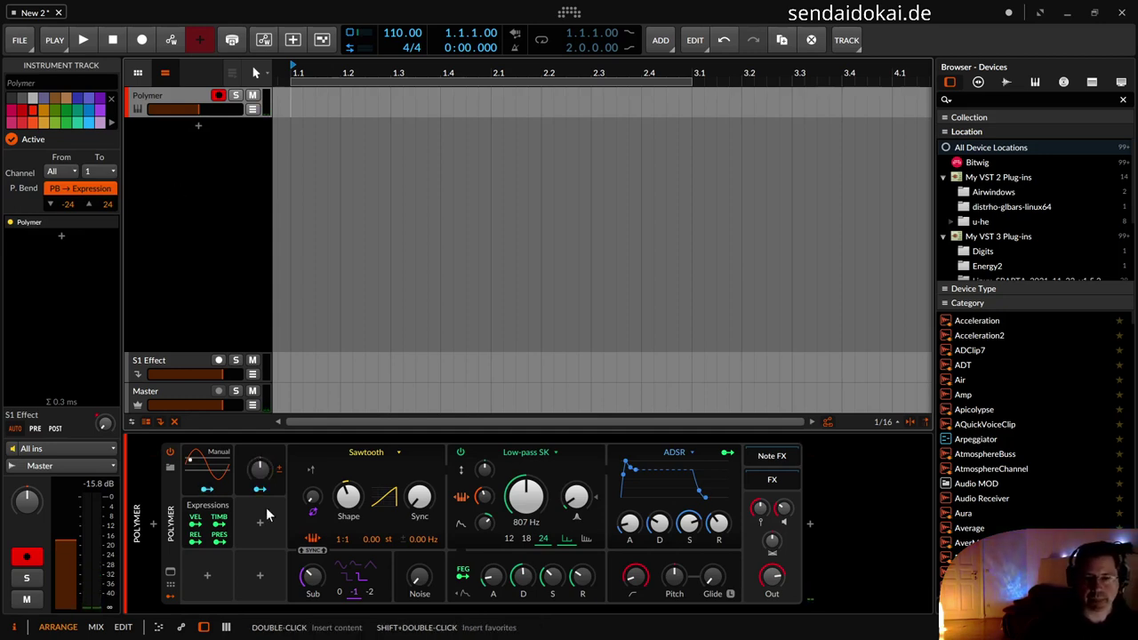
pyautogui.rightClick(258, 472)
pyautogui.click(290, 509)
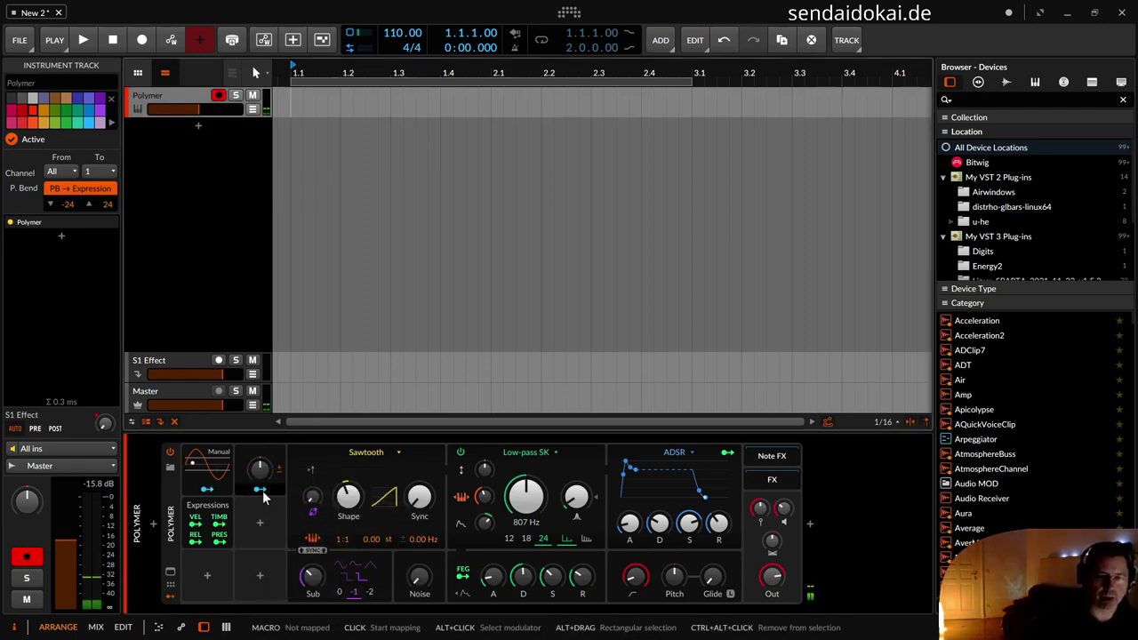
pyautogui.rightClick(256, 474)
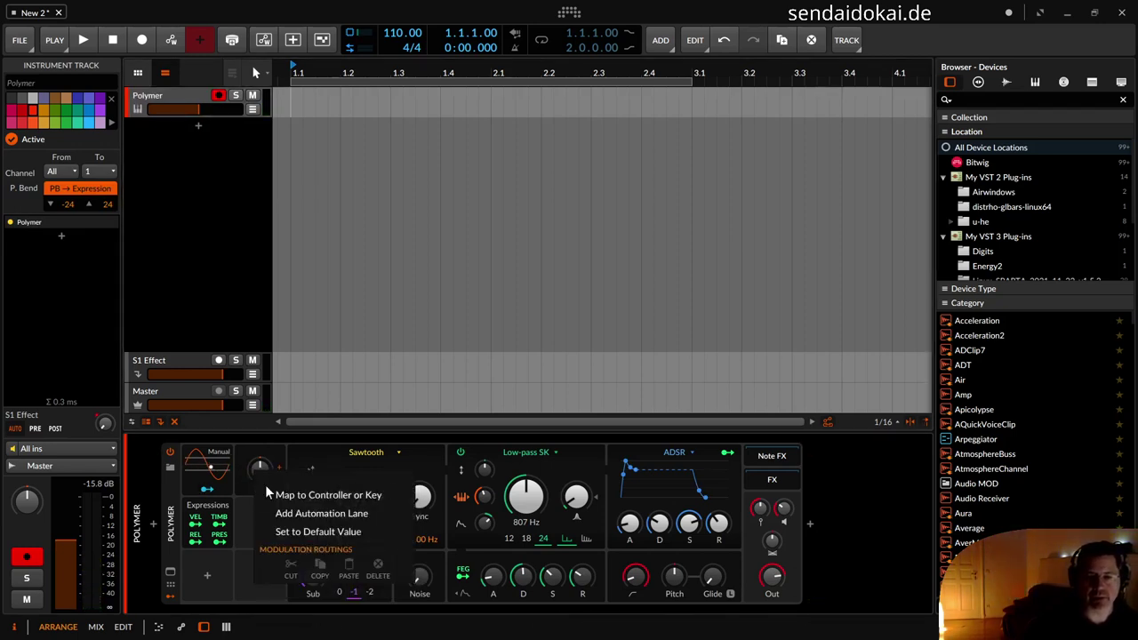
pyautogui.click(284, 495)
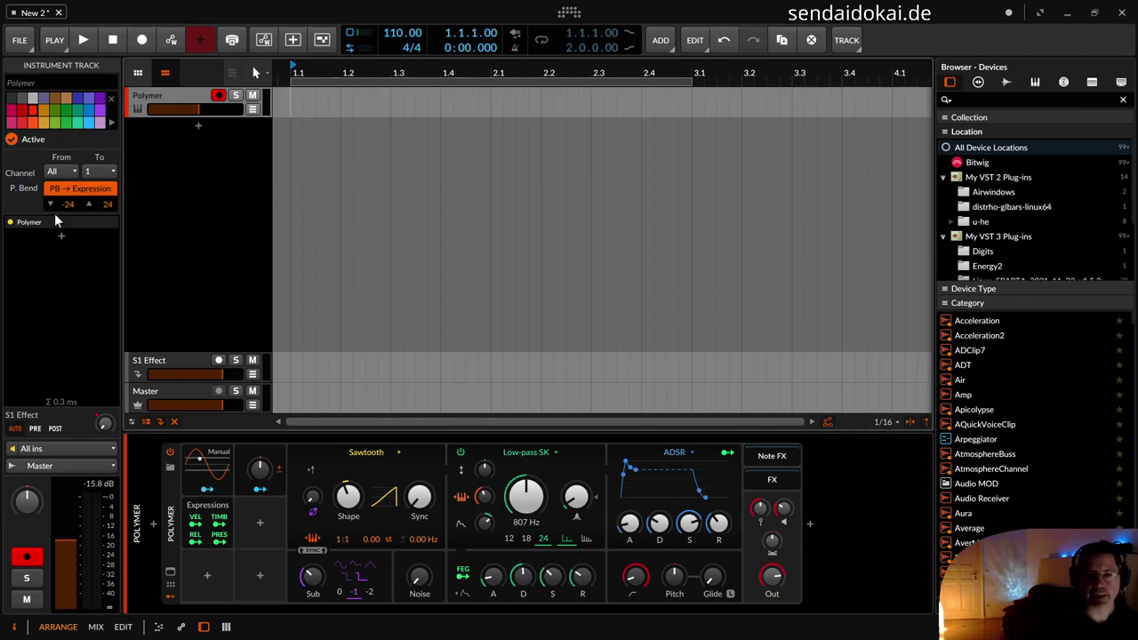
# Turn off PB → Expression conversion in the Polymer track's inspector
pyautogui.click(60, 187)
pyautogui.click(60, 188)
pyautogui.click(61, 187)
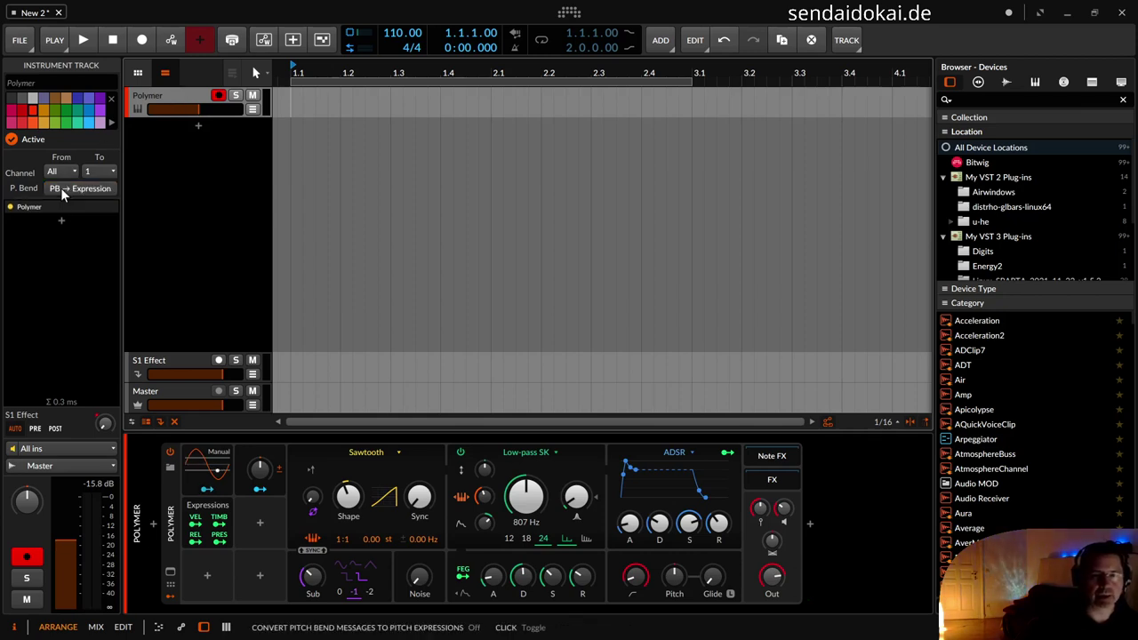
pyautogui.click(60, 187)
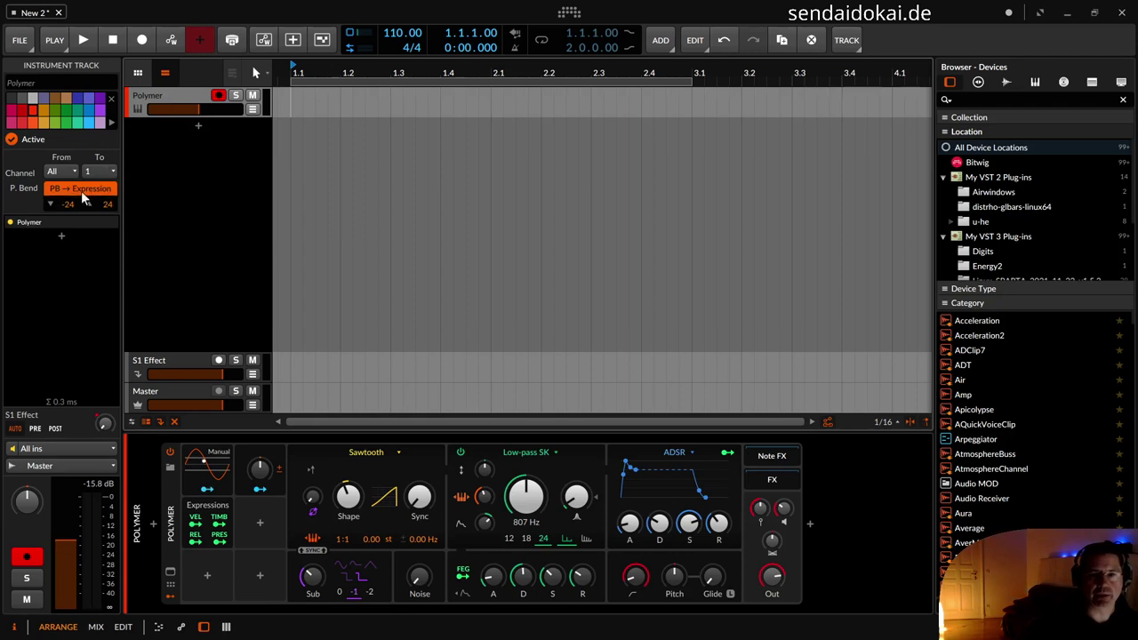
pyautogui.click(78, 190)
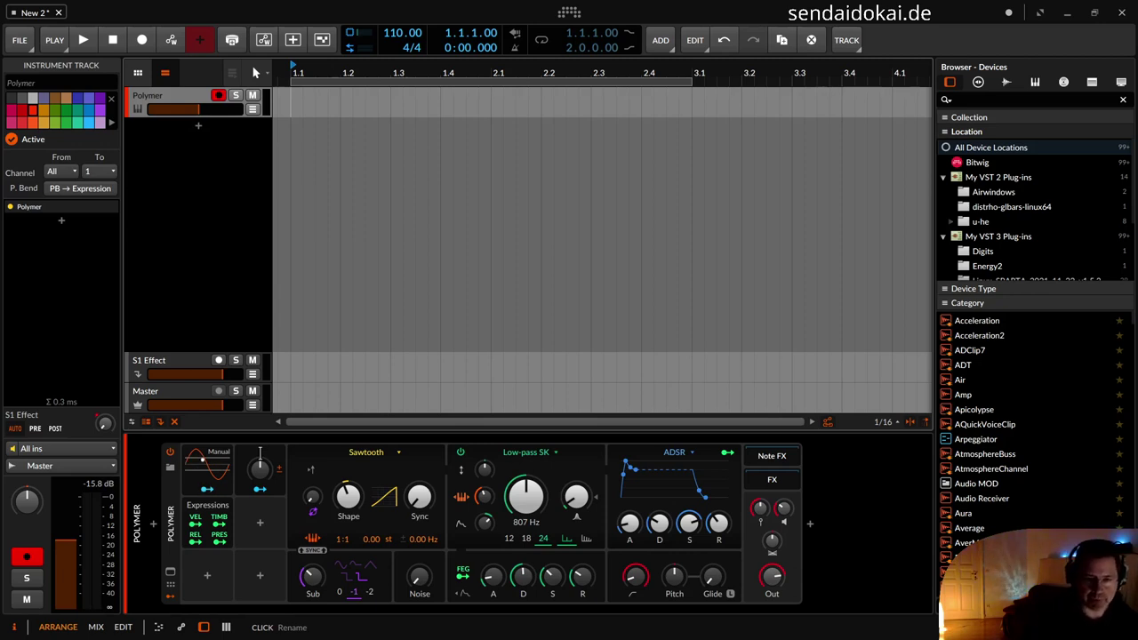
# Name the first macro 'PB defltr Roll'
pyautogui.click(259, 453)
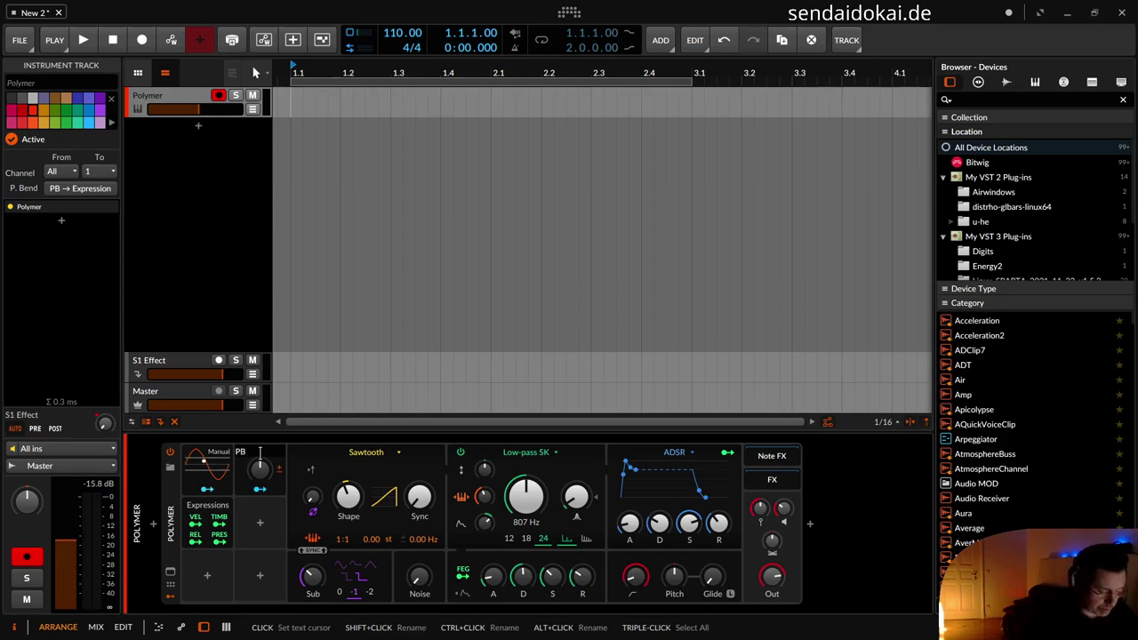
pyautogui.write('PB defltr')
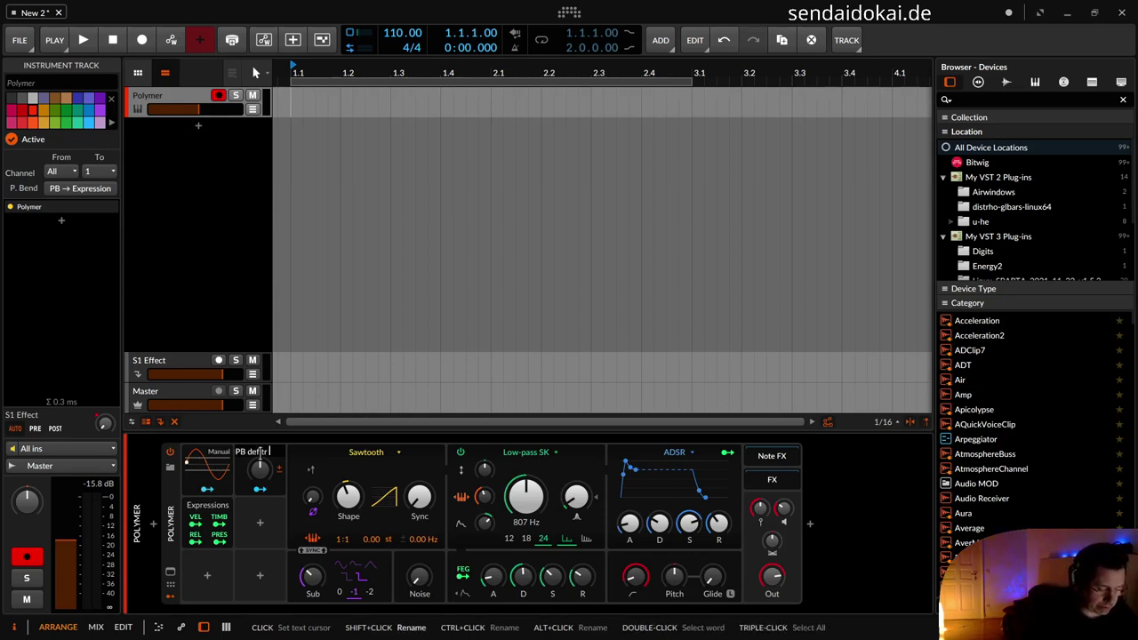
pyautogui.write(' Roll')
pyautogui.press('Return')
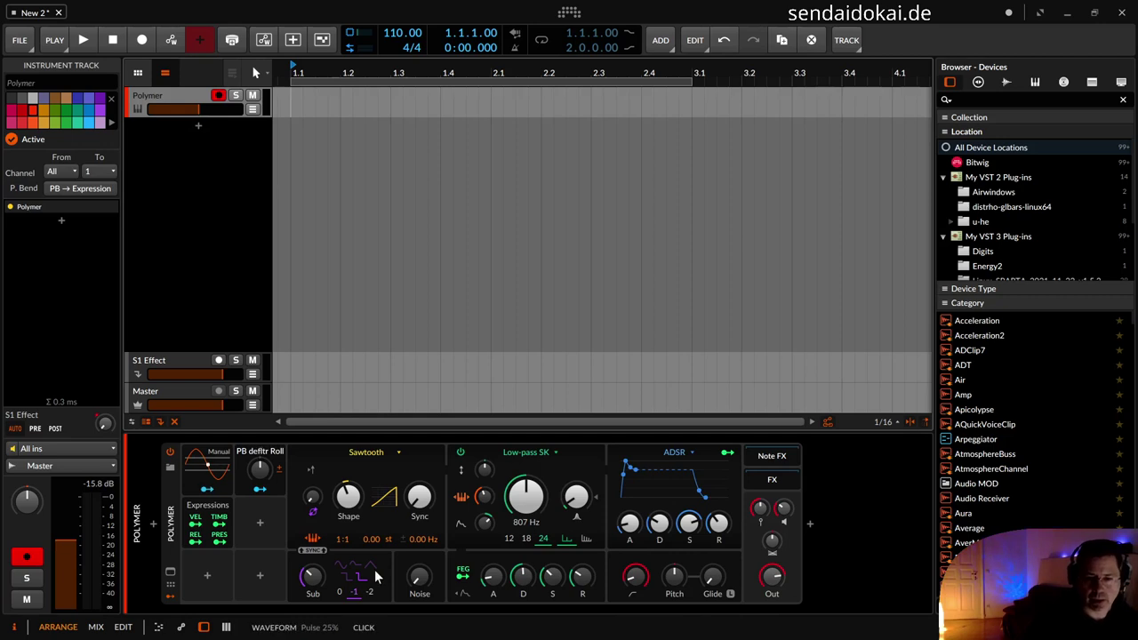
# Insert another Macro via a 'mac' search and Ctrl-drag a copy into another slot
pyautogui.click(261, 527)
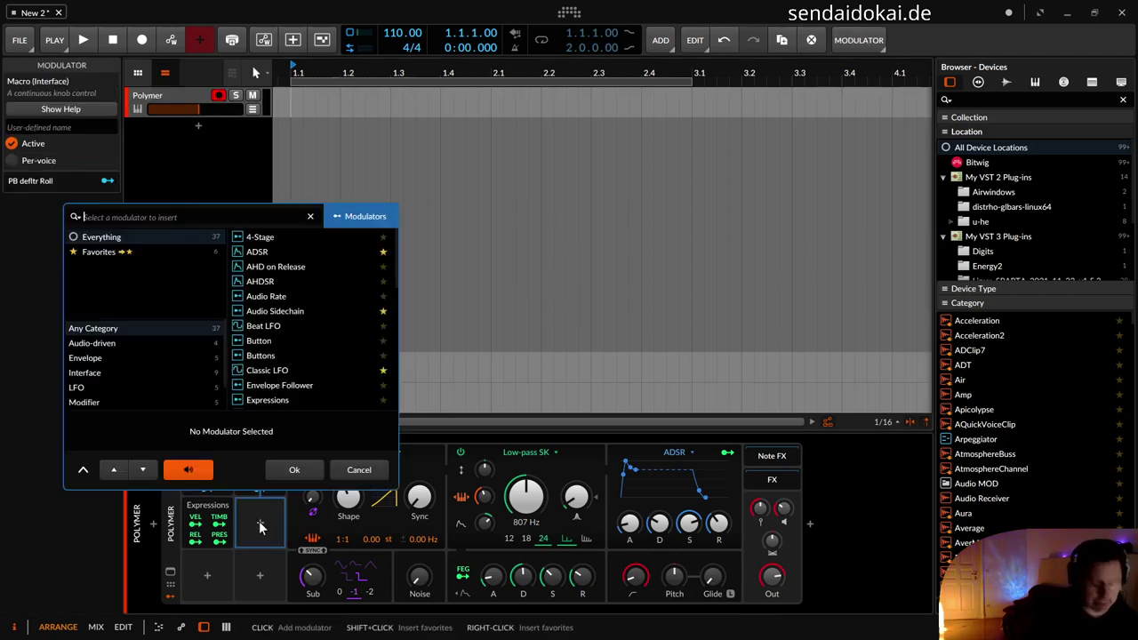
pyautogui.write('mac')
pyautogui.press('Down')
pyautogui.press('Down')
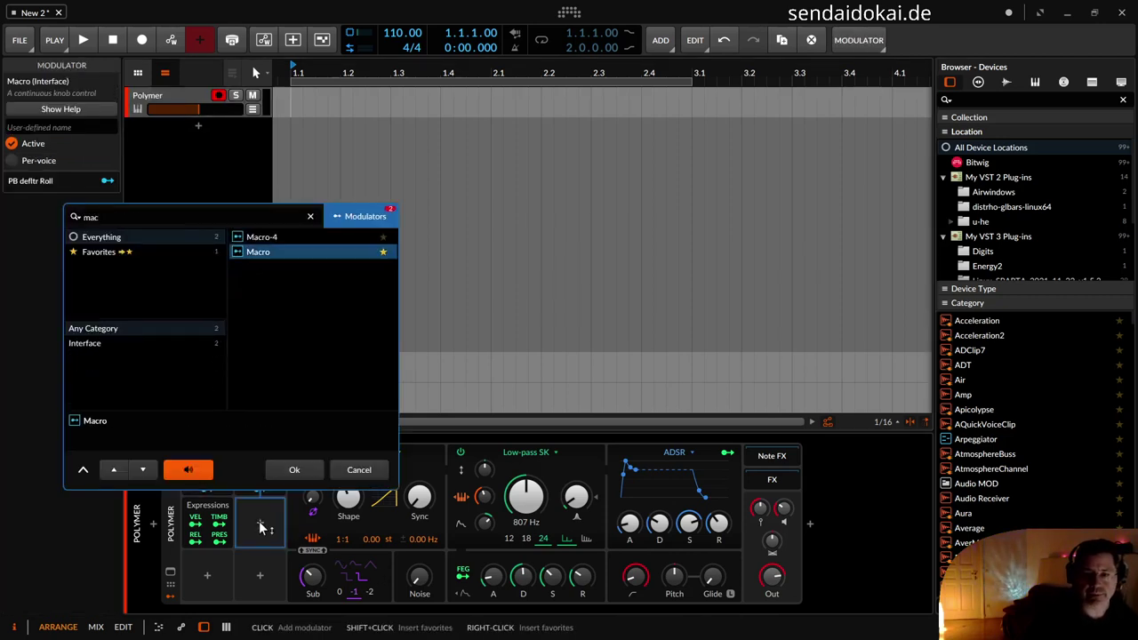
pyautogui.press('Return')
pyautogui.moveTo(242, 524); pyautogui.dragTo(241, 568)
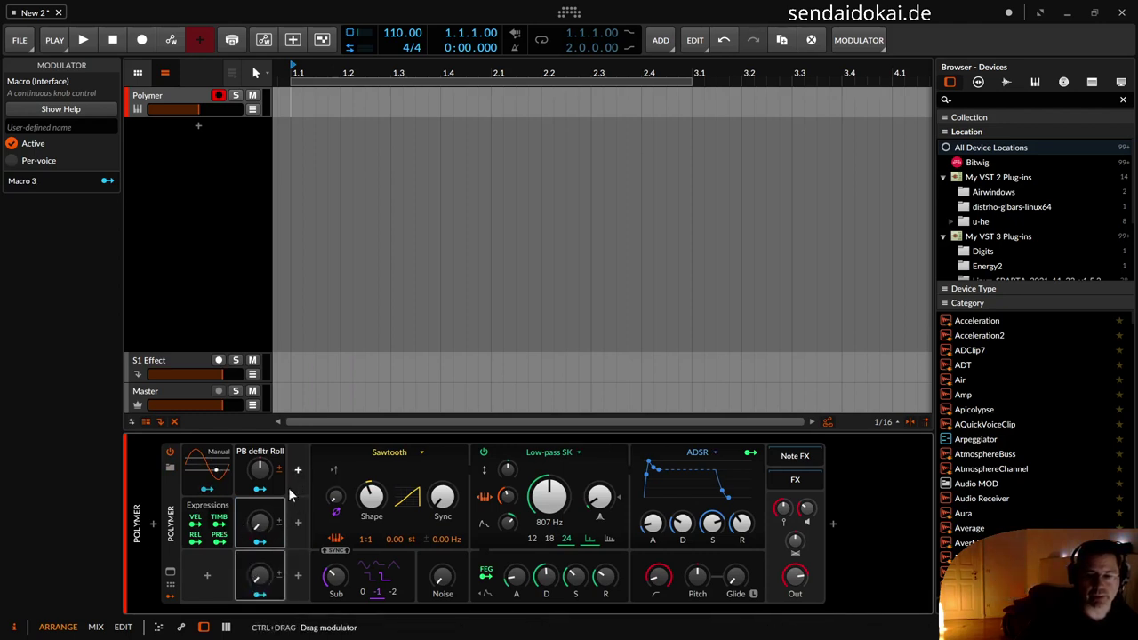
# Move a macro beside PB defltr Roll and rename it 'Mod Wheel'
pyautogui.click(252, 522)
pyautogui.moveTo(247, 519); pyautogui.dragTo(313, 470)
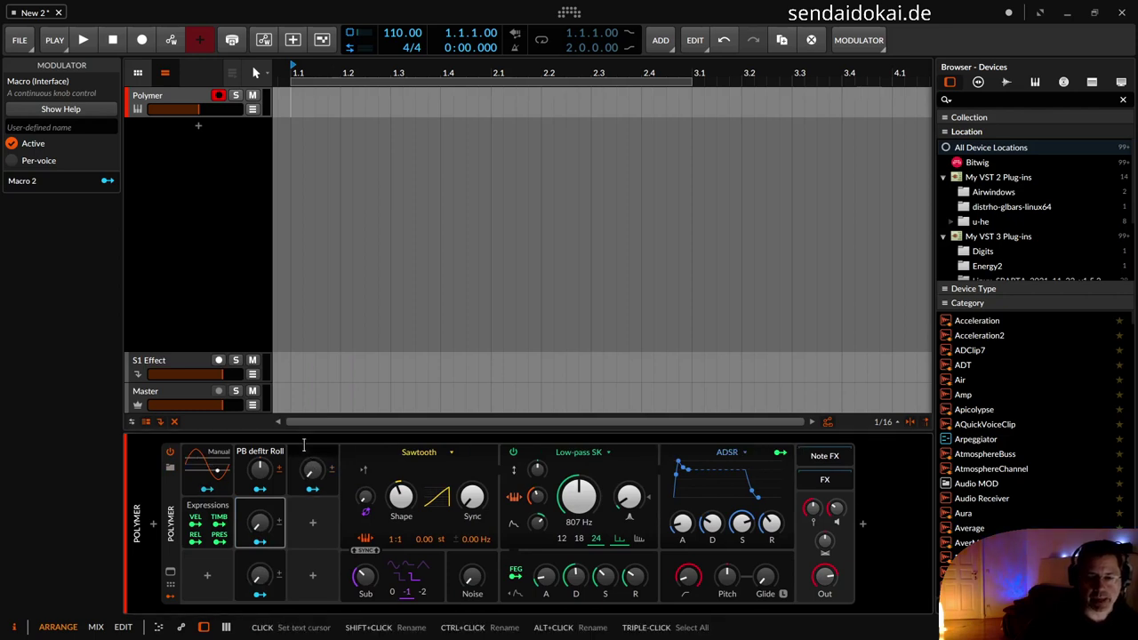
pyautogui.write('Mod')
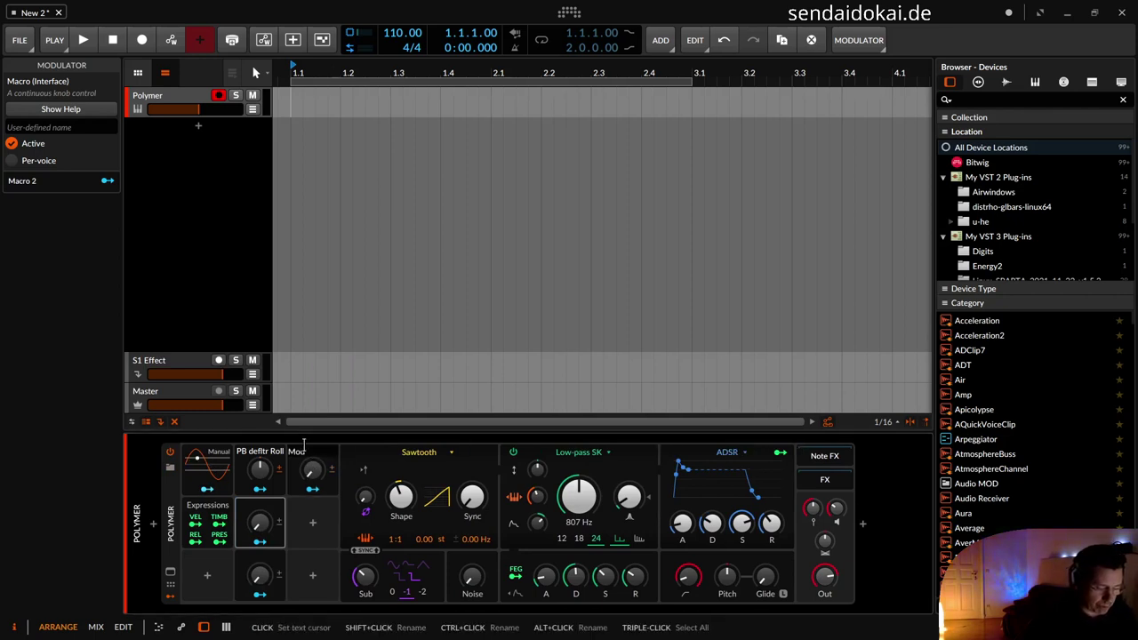
pyautogui.write(' W')
pyautogui.press('BackSpace')
pyautogui.press('BackSpace')
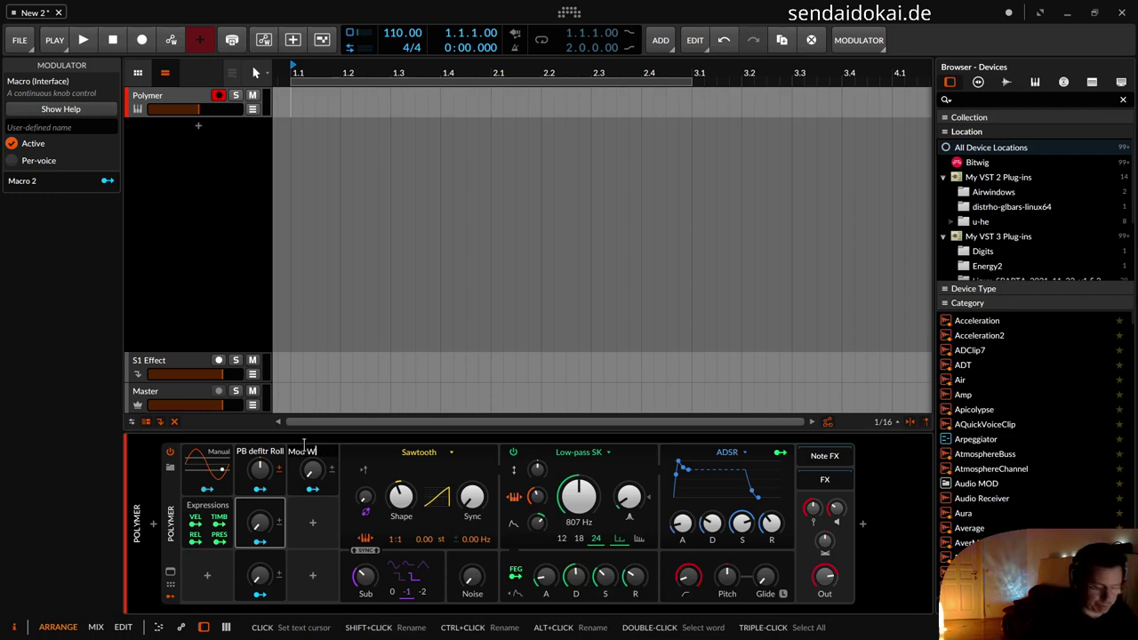
pyautogui.press('Return')
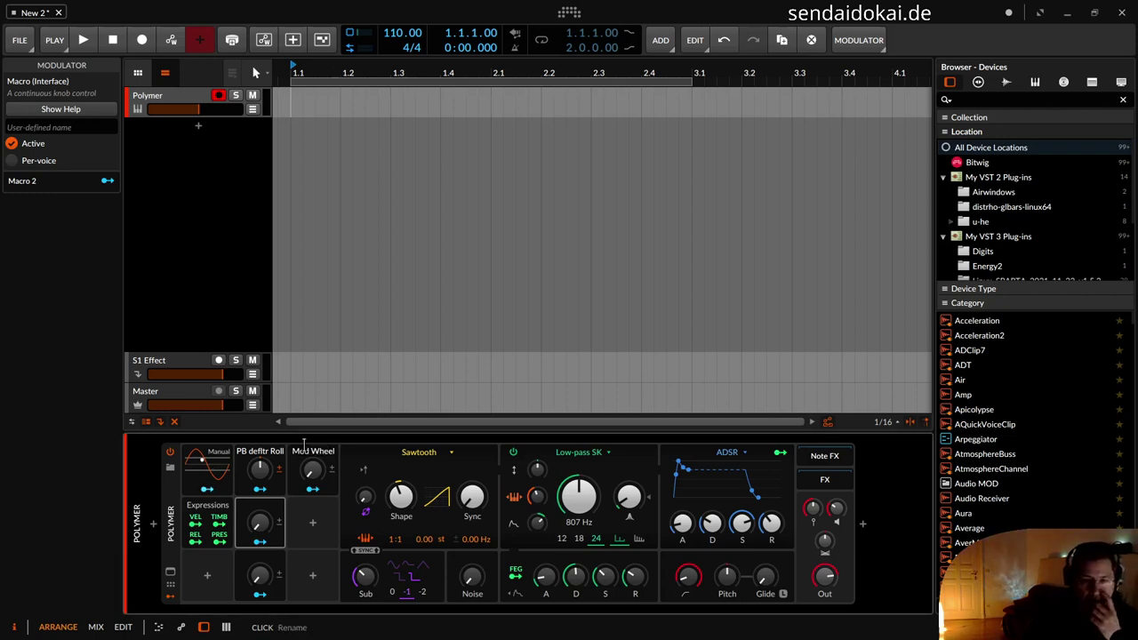
# Map PB defltr Roll onto the second macro, then route it to Cutoff (+31.20), Resonance, Attack, Decay and Sustain
pyautogui.click(266, 488)
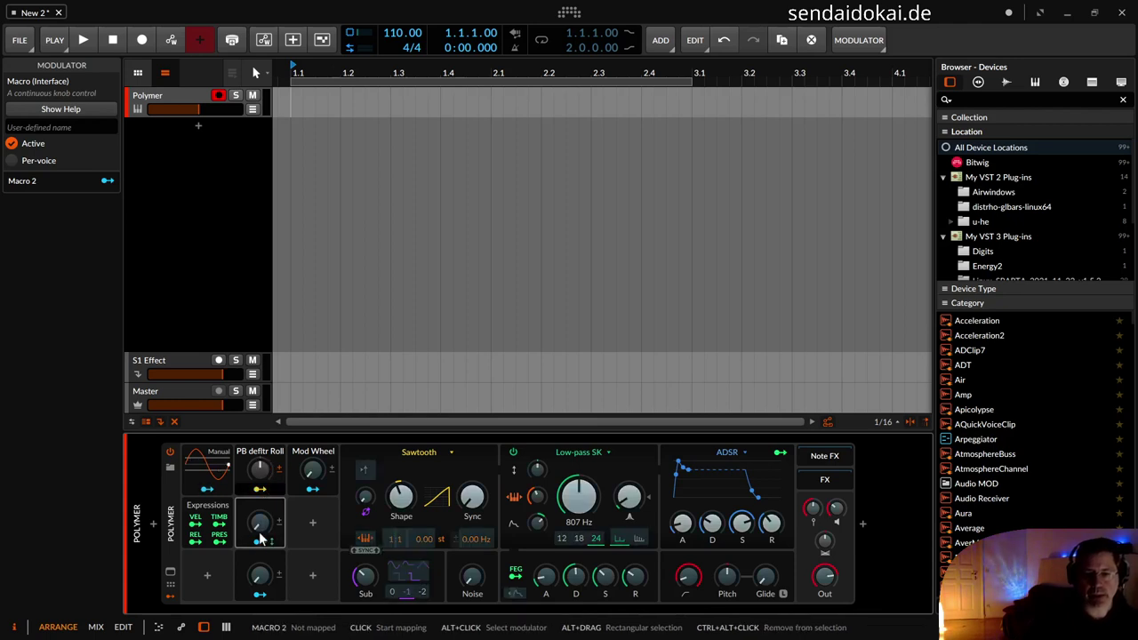
pyautogui.click(259, 534)
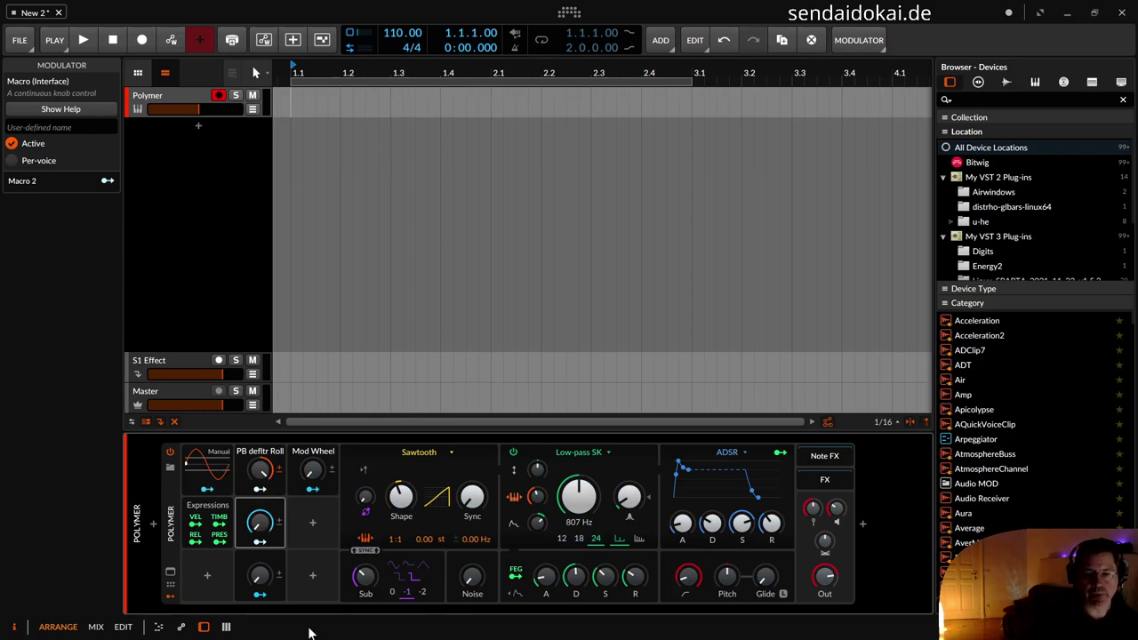
pyautogui.click(265, 544)
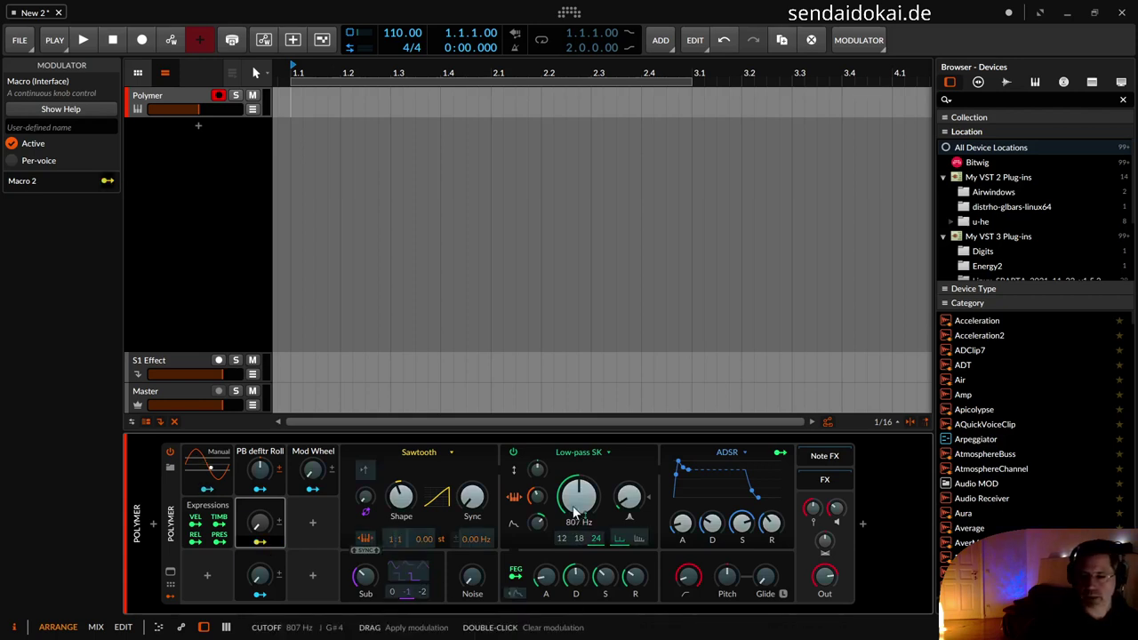
pyautogui.moveTo(577, 496); pyautogui.dragTo(577, 455)
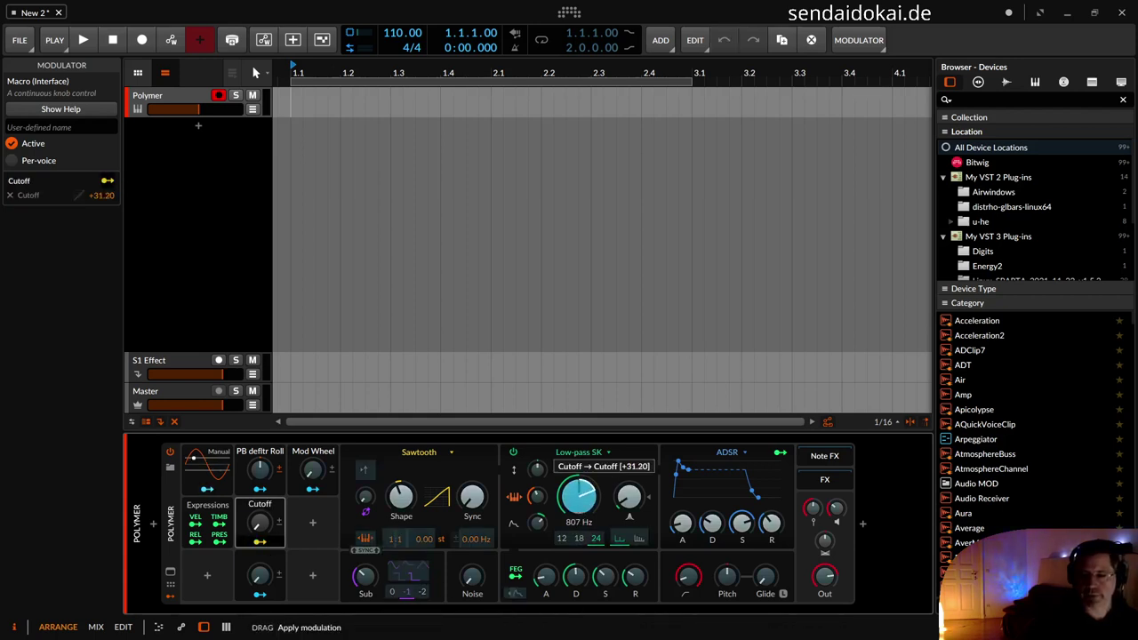
pyautogui.moveTo(628, 496); pyautogui.dragTo(628, 455)
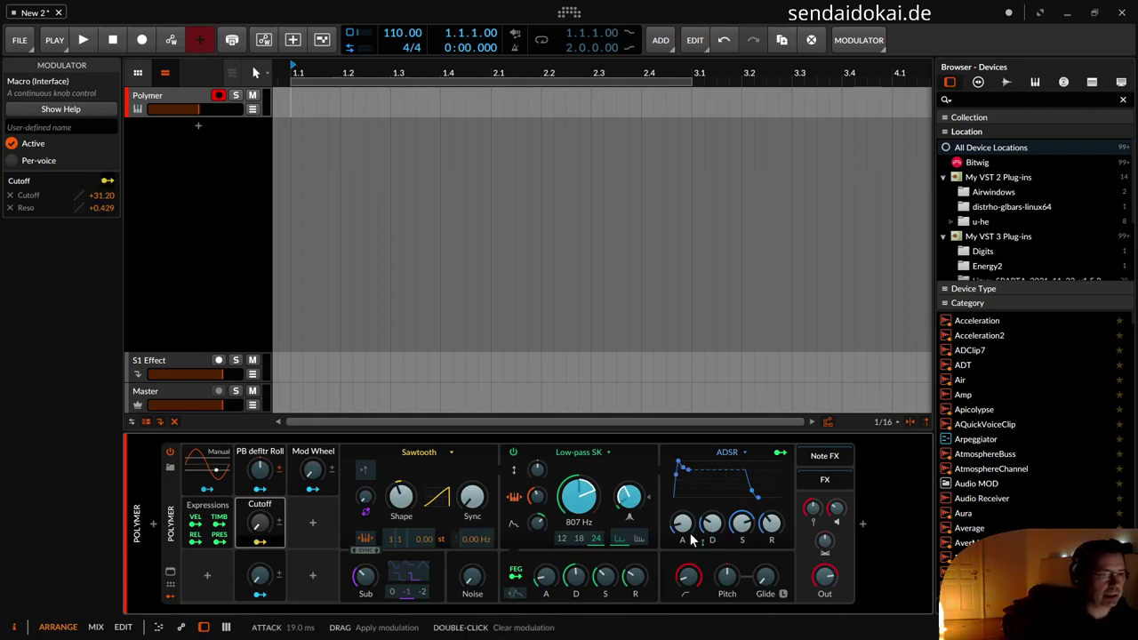
pyautogui.moveTo(682, 524); pyautogui.dragTo(742, 525)
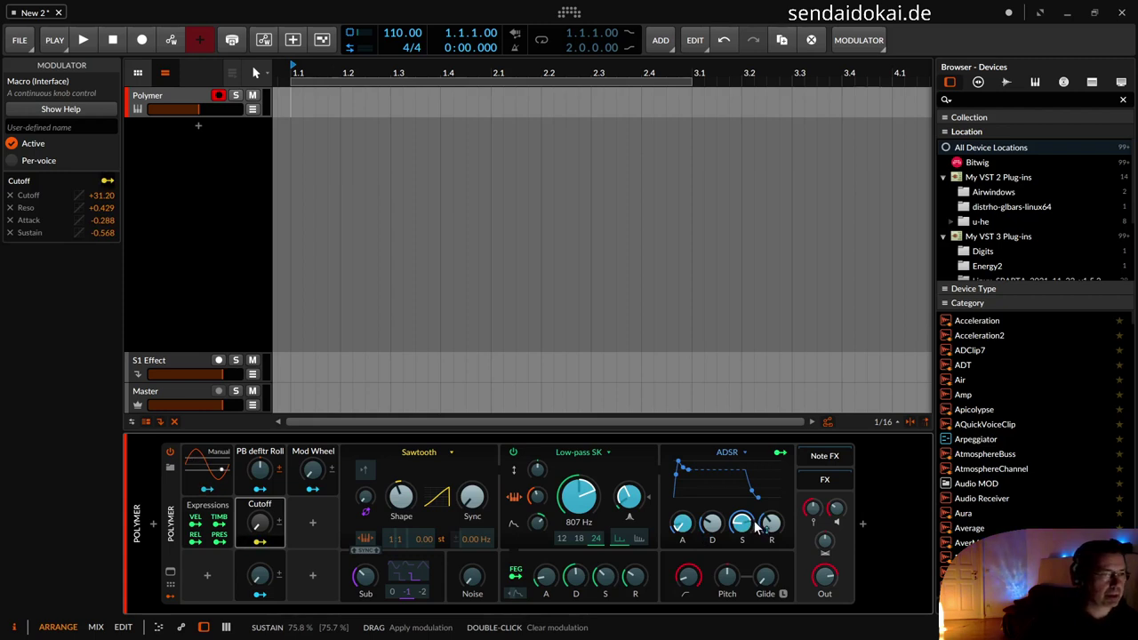
pyautogui.moveTo(712, 524)
pyautogui.mouseDown()
pyautogui.moveTo(712, 499)
pyautogui.moveTo(712, 526)
pyautogui.mouseUp()
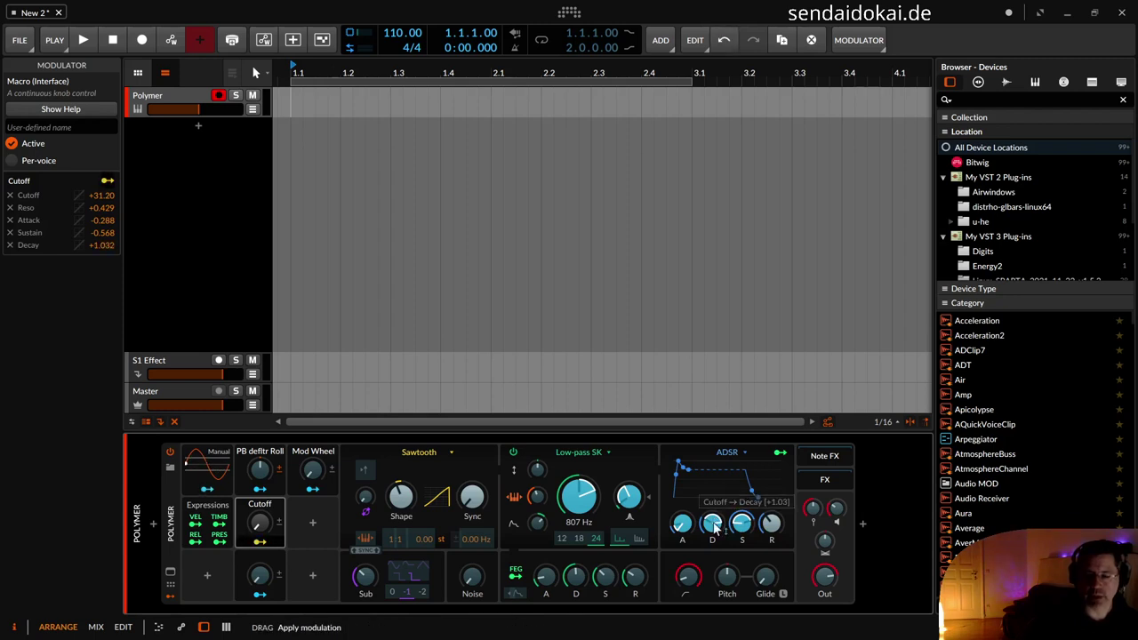
pyautogui.click(570, 441)
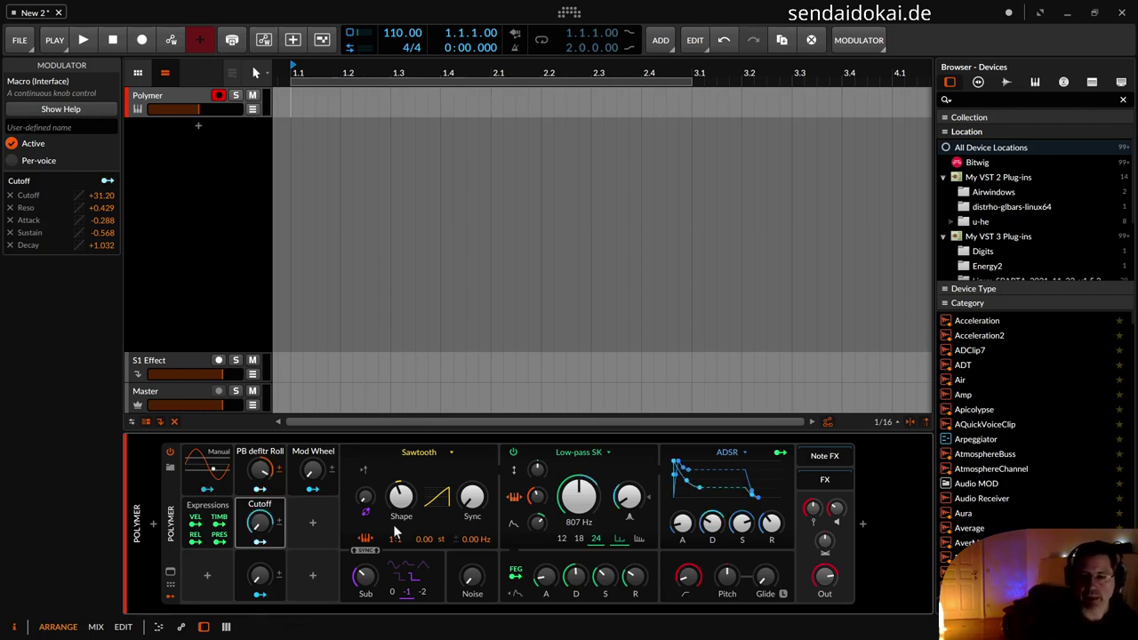
# Set PB defltr Roll's modulation of Macro 3 to -1.00 and turn up the third macro
pyautogui.click(262, 599)
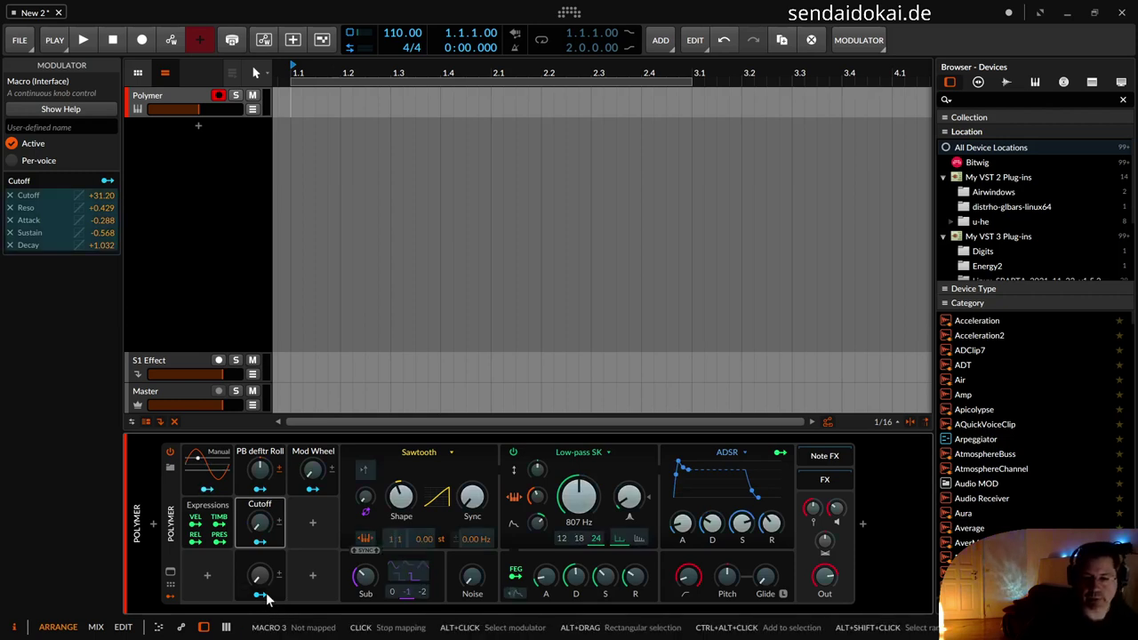
pyautogui.click(283, 510)
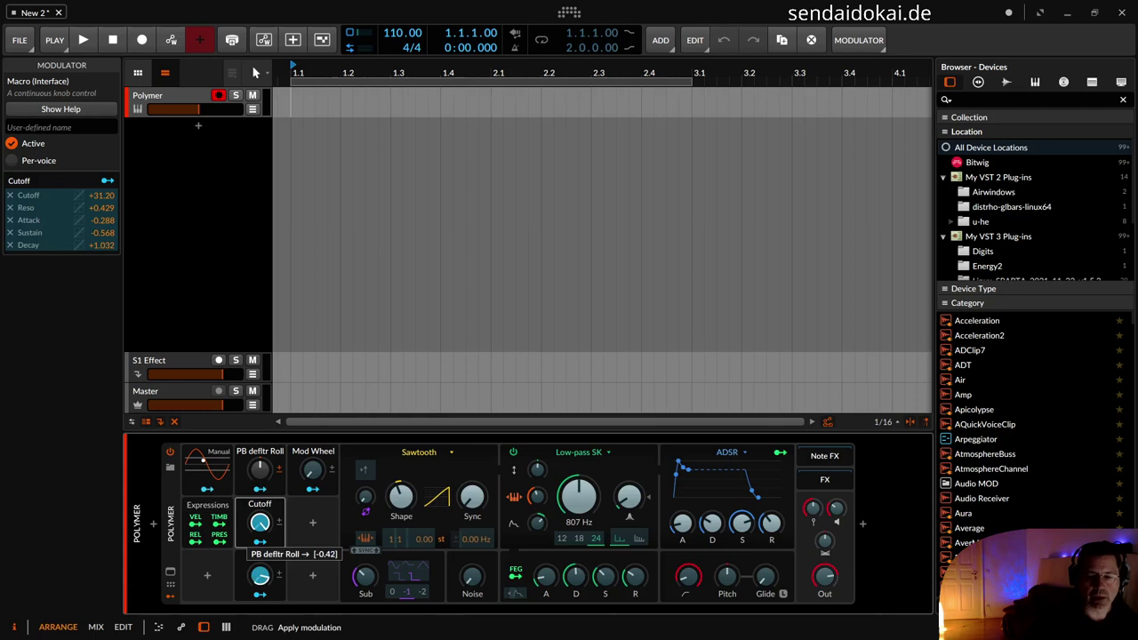
pyautogui.moveTo(259, 524); pyautogui.dragTo(259, 524)
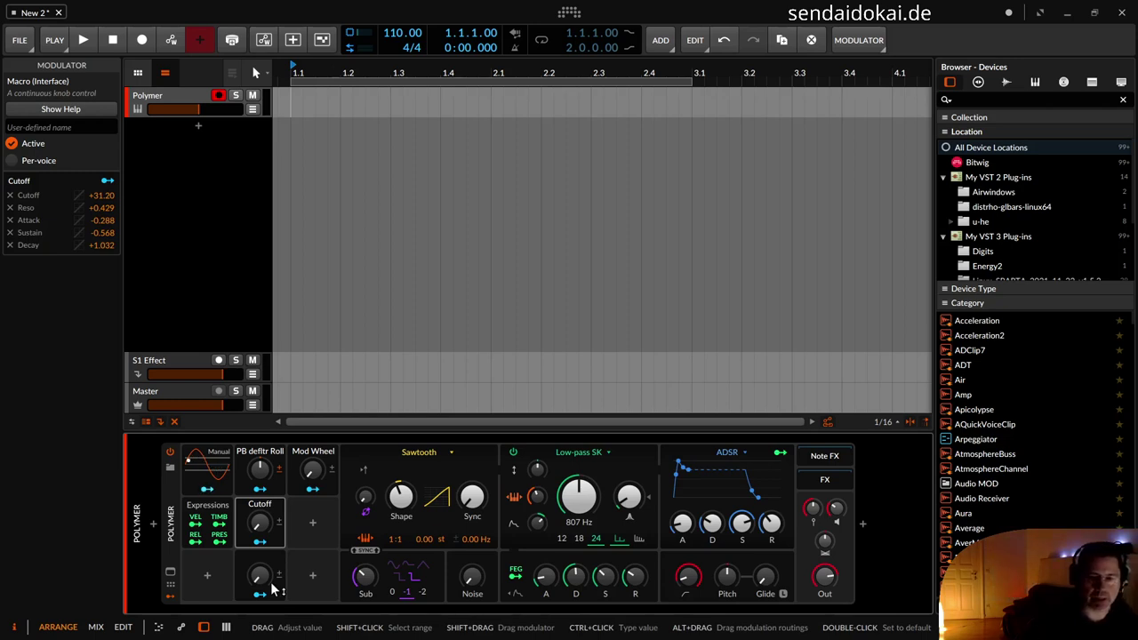
pyautogui.moveTo(274, 589); pyautogui.dragTo(275, 567)
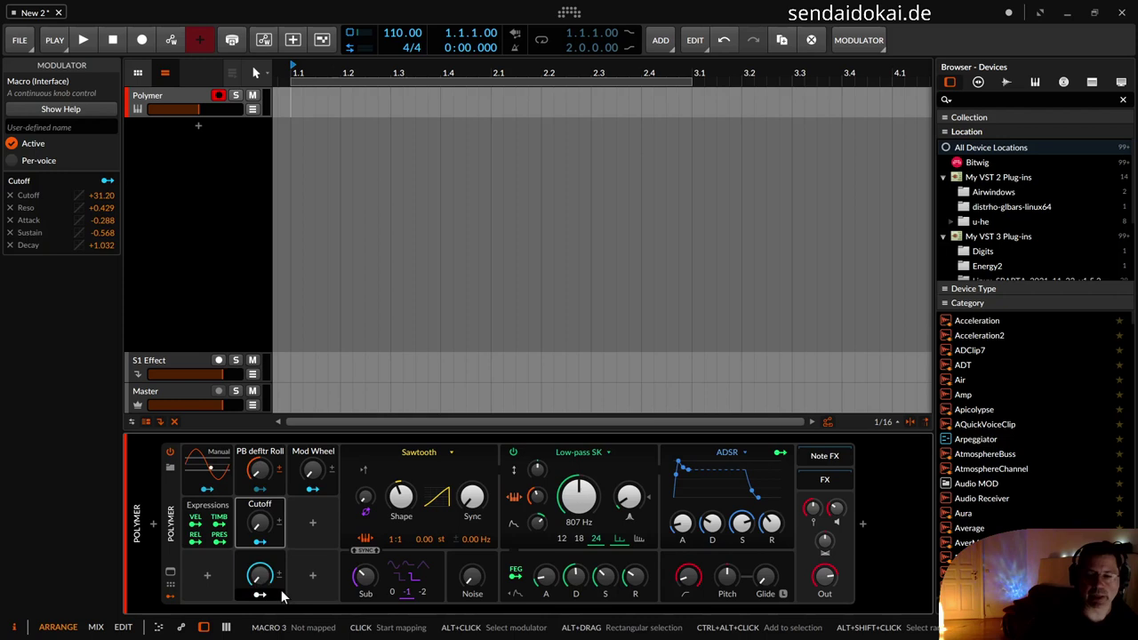
# Undo the third macro's value change and route it to the oscillator Sync at about +24.38
pyautogui.hotkey('ctrl', 'z')
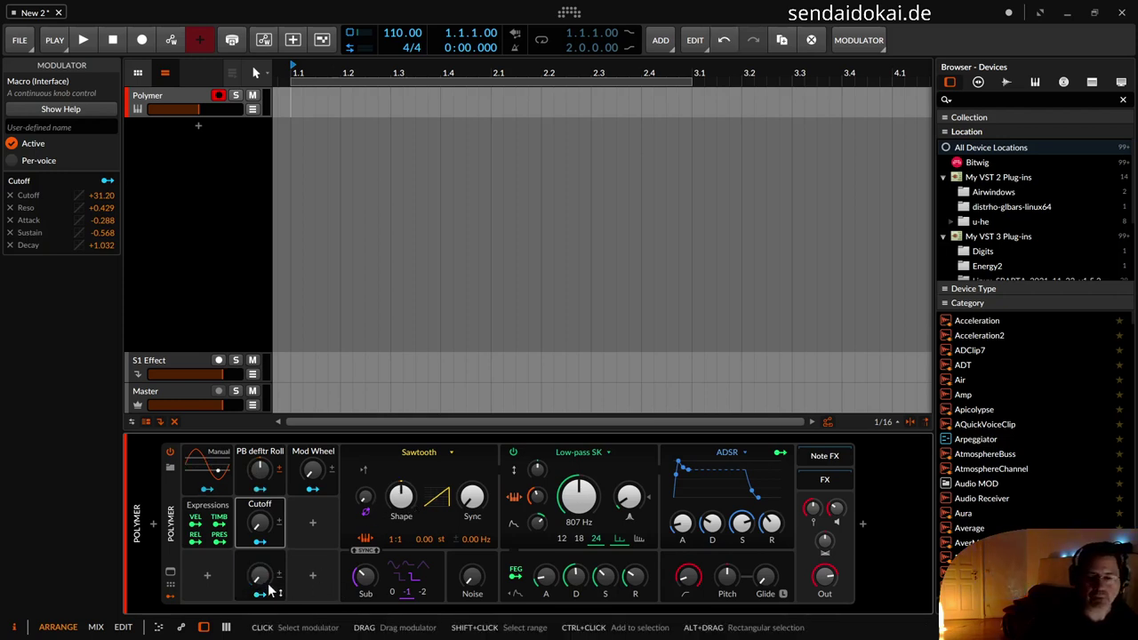
pyautogui.hotkey('ctrl', 'a')
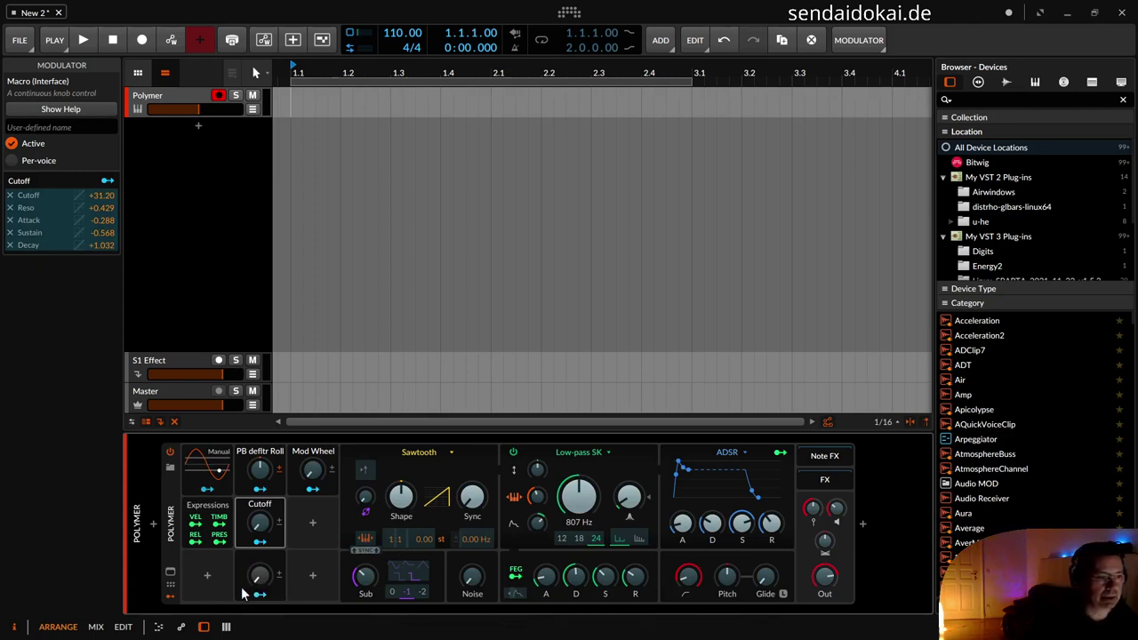
pyautogui.moveTo(471, 500); pyautogui.dragTo(470, 481)
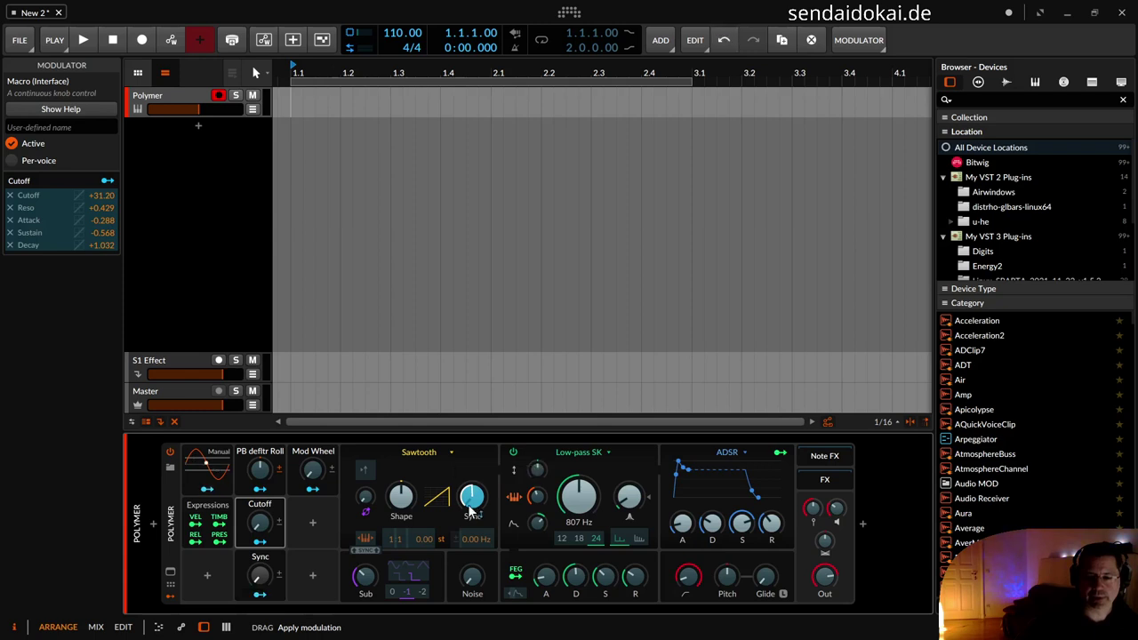
# Enter 24 as the Sync macro's oscillator Sync amount in the Polymer device inspector
pyautogui.click(168, 506)
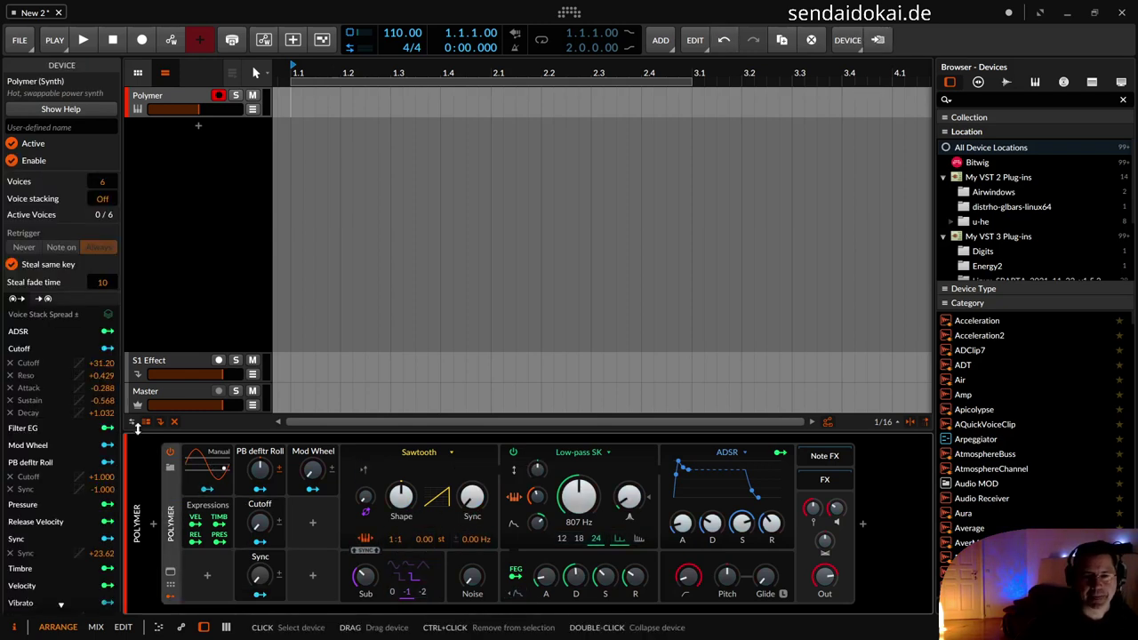
pyautogui.scroll(-1, 88, 455)
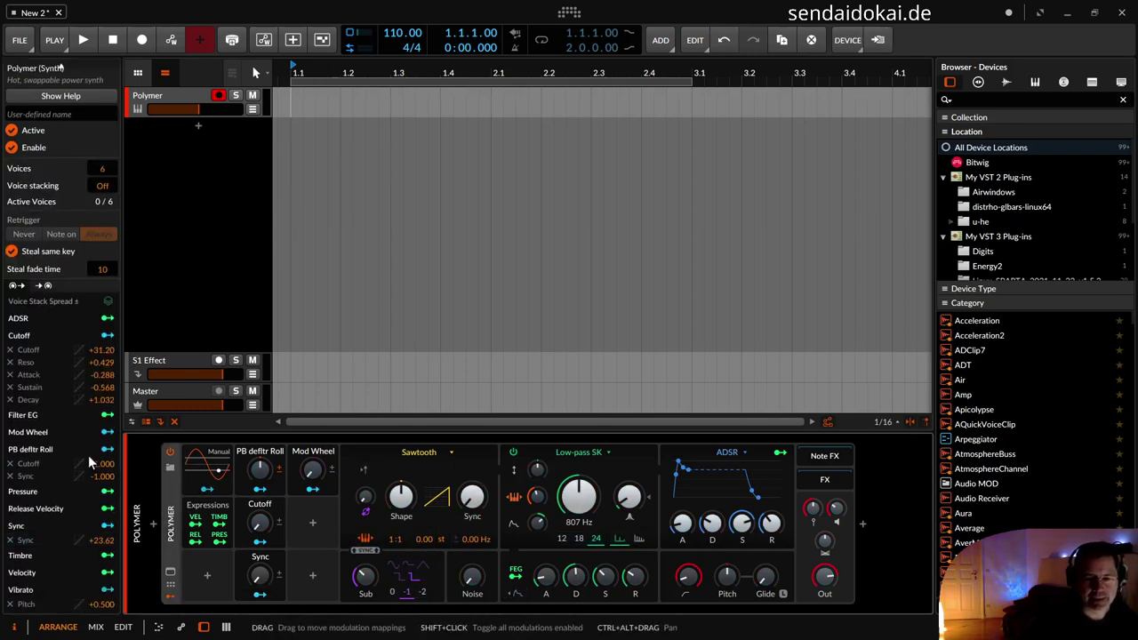
pyautogui.doubleClick(96, 540)
pyautogui.write('24')
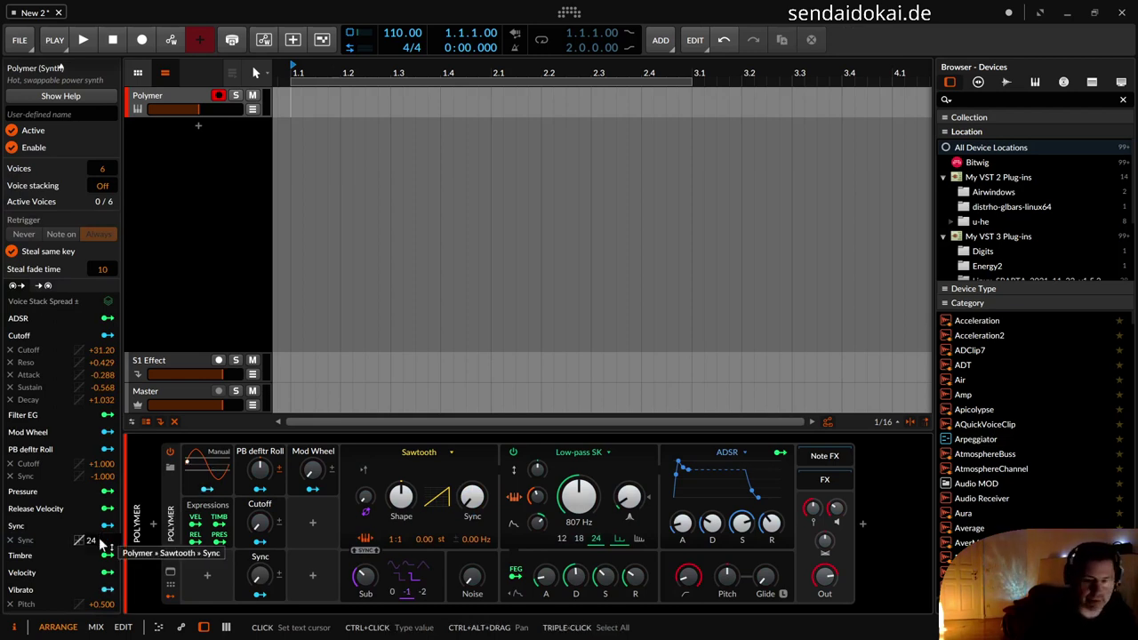
pyautogui.press('Return')
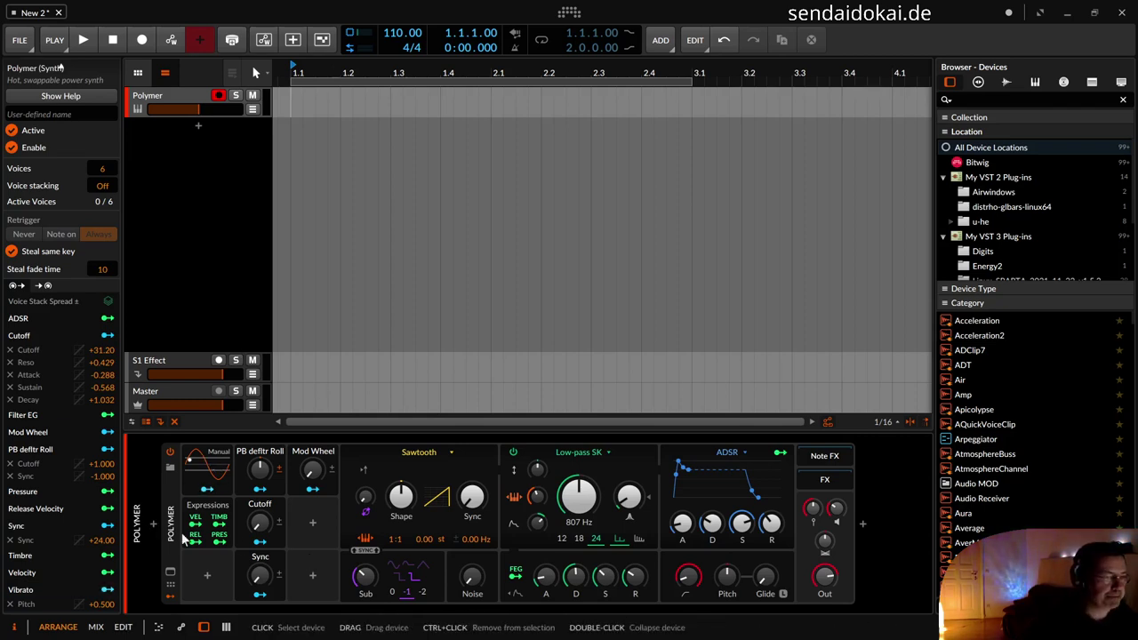
# Set Mod Wheel to Map to Controller or Key and route it to the noise level
pyautogui.rightClick(315, 478)
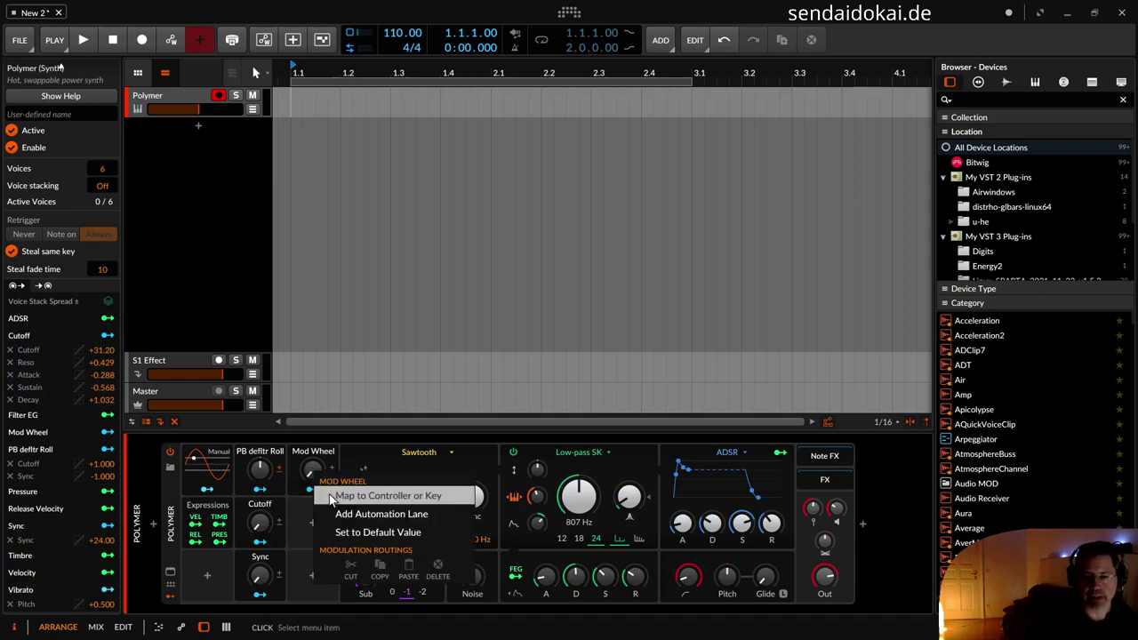
pyautogui.click(330, 492)
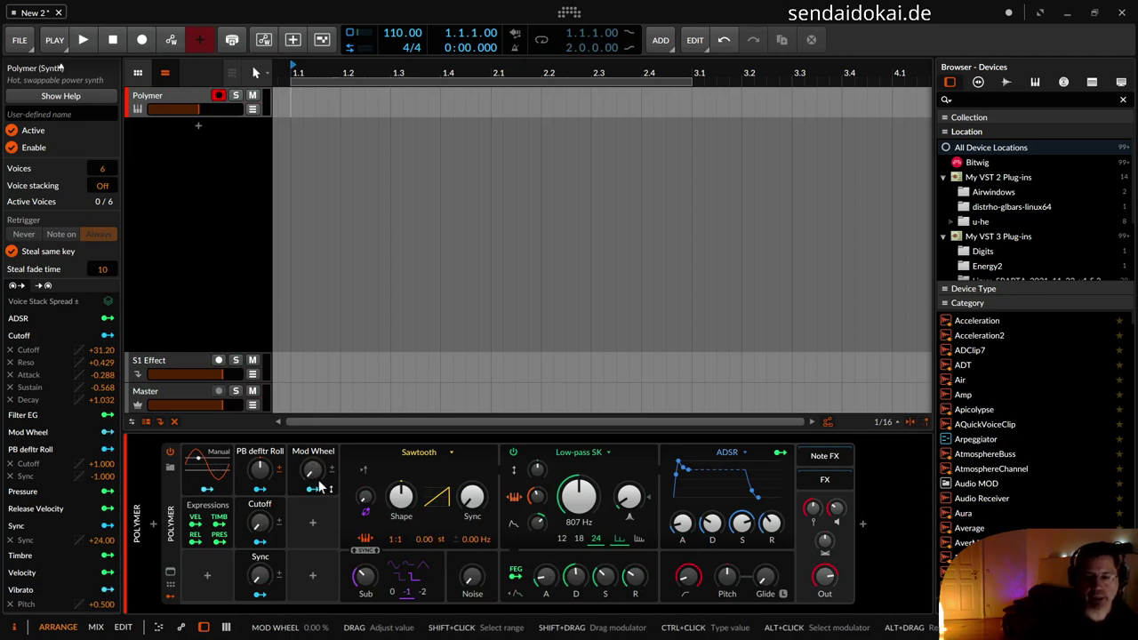
pyautogui.click(313, 489)
pyautogui.moveTo(480, 589); pyautogui.dragTo(480, 591)
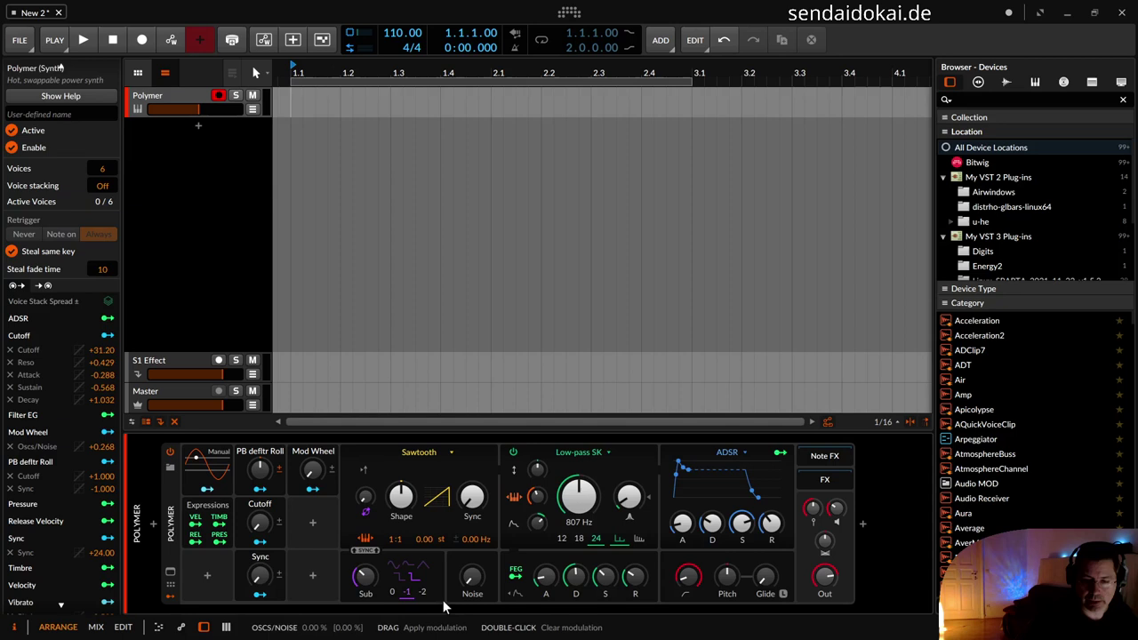
# Lower Sub to 24.3%, enable Sub & Noise, and set Mod Wheel's noise amount to about +0.30
pyautogui.click(365, 577)
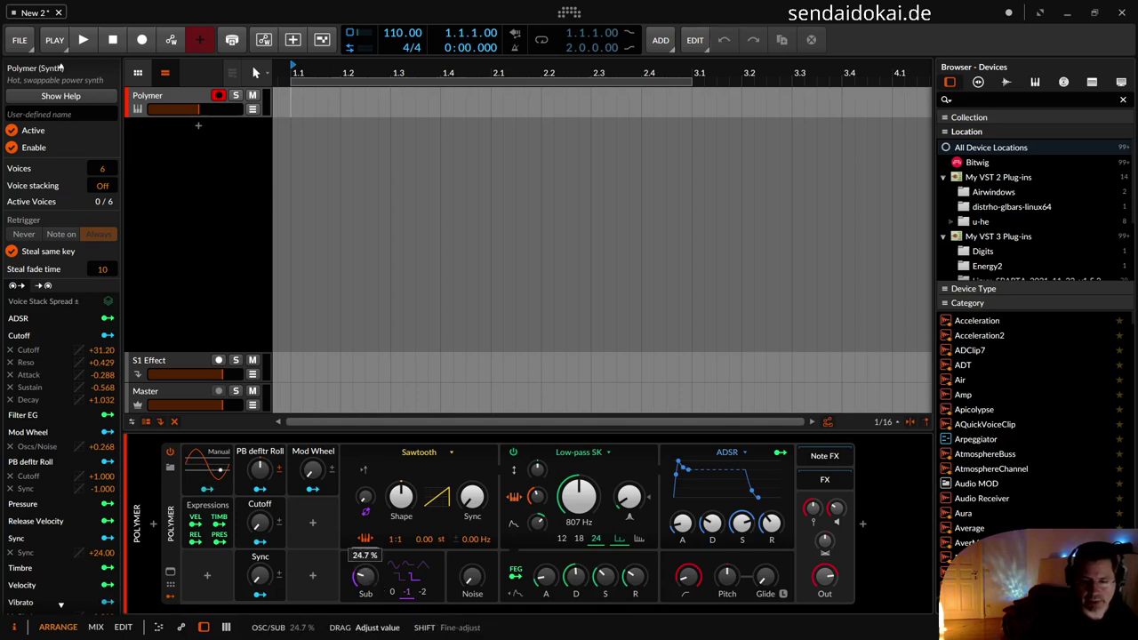
pyautogui.moveTo(365, 577); pyautogui.dragTo(365, 579)
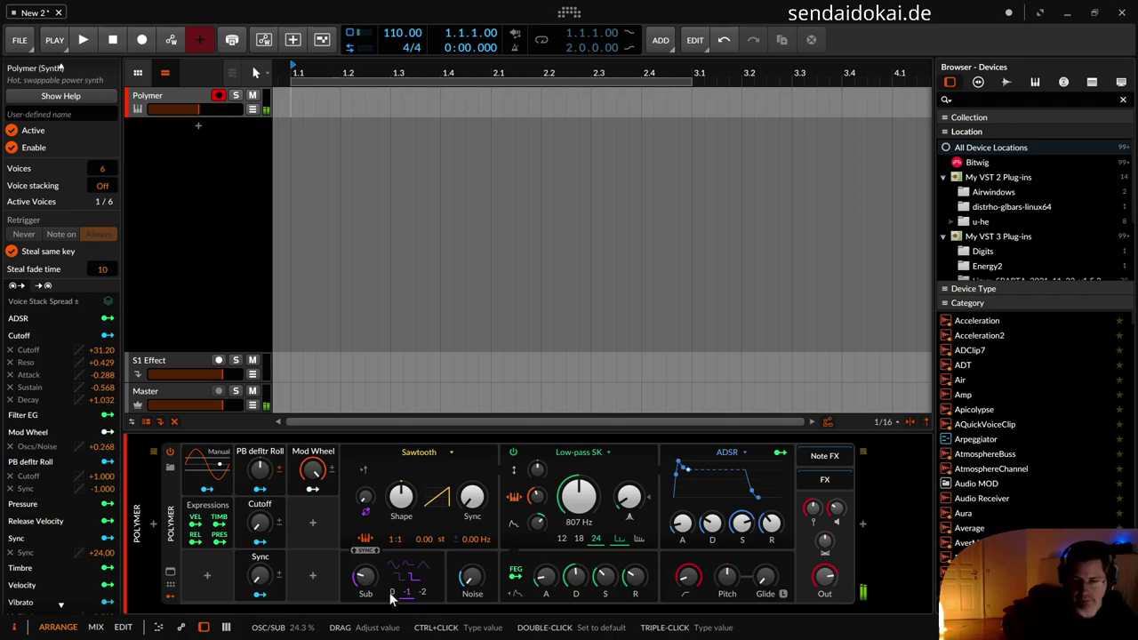
pyautogui.click(518, 596)
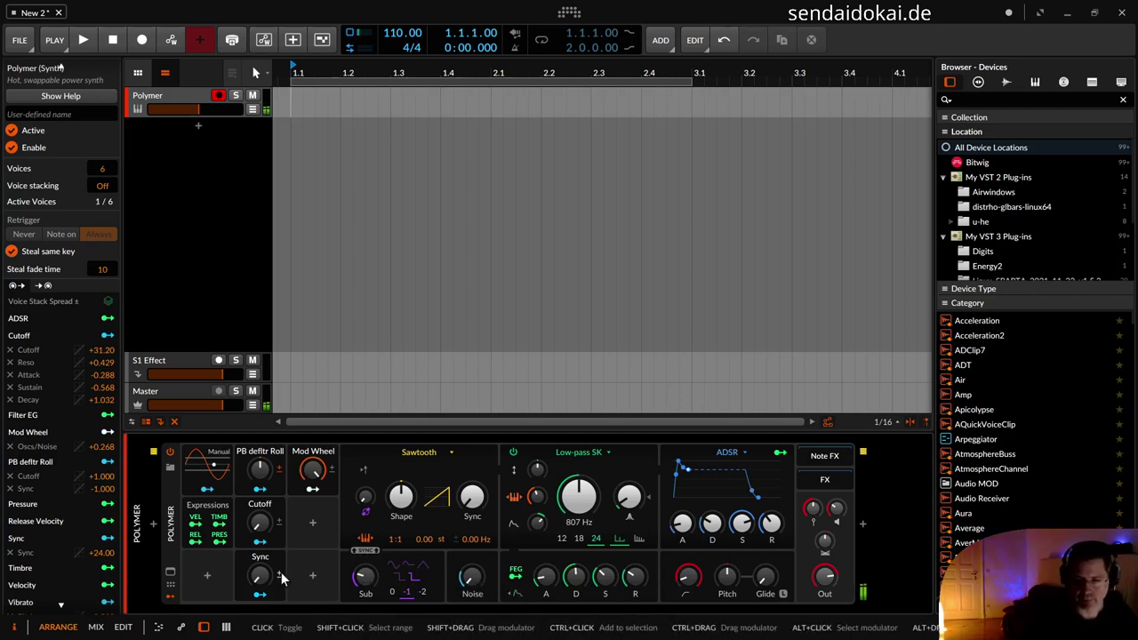
pyautogui.click(312, 488)
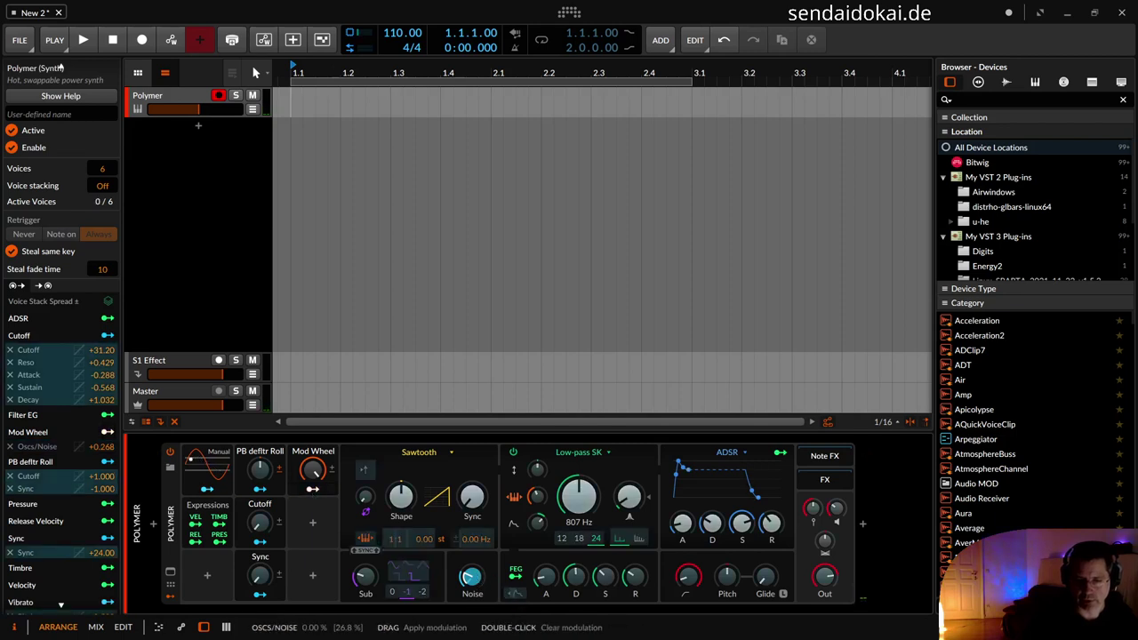
pyautogui.moveTo(471, 578); pyautogui.dragTo(471, 571)
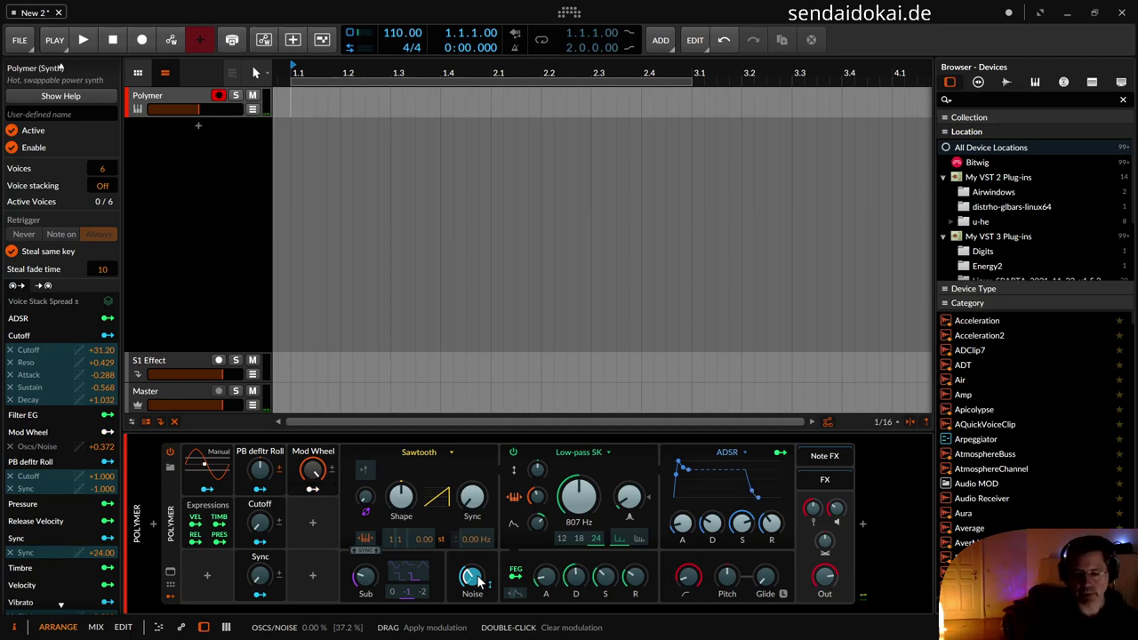
pyautogui.moveTo(477, 573); pyautogui.dragTo(478, 579)
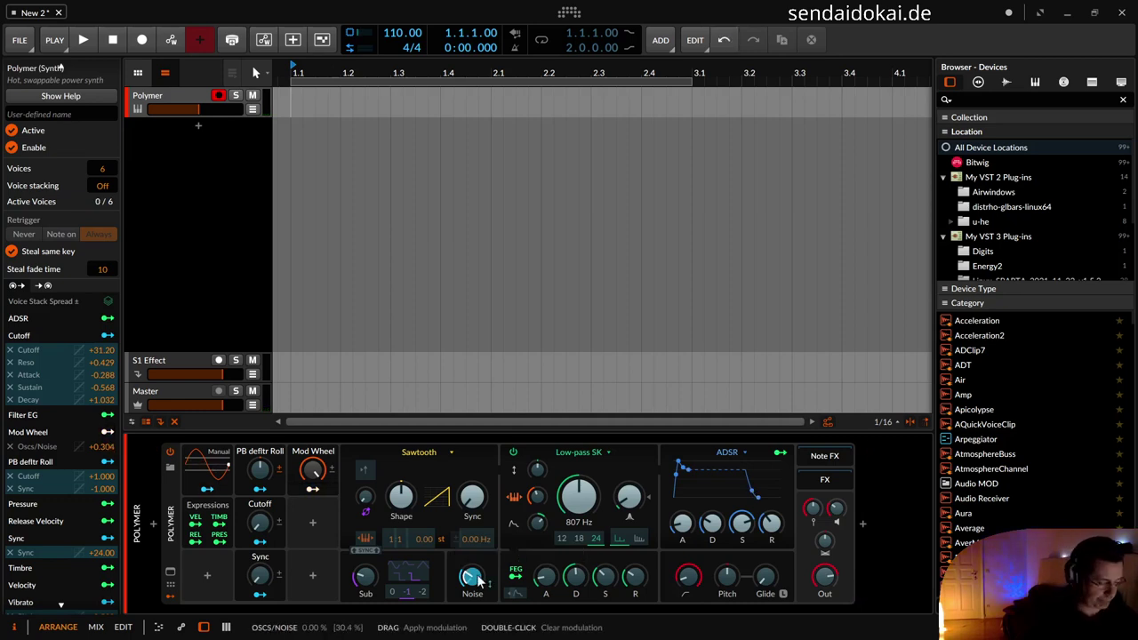
# Route the Mod Wheel macro to the oscillator Detune with a +0.264 amount
pyautogui.press('Escape')
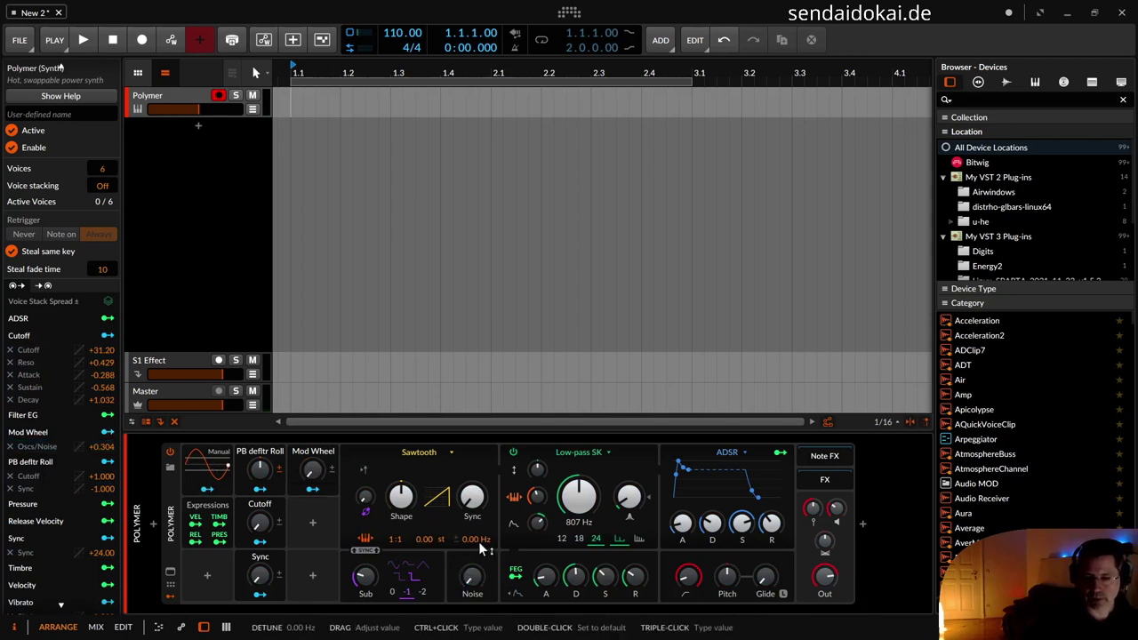
pyautogui.moveTo(480, 549); pyautogui.dragTo(477, 550)
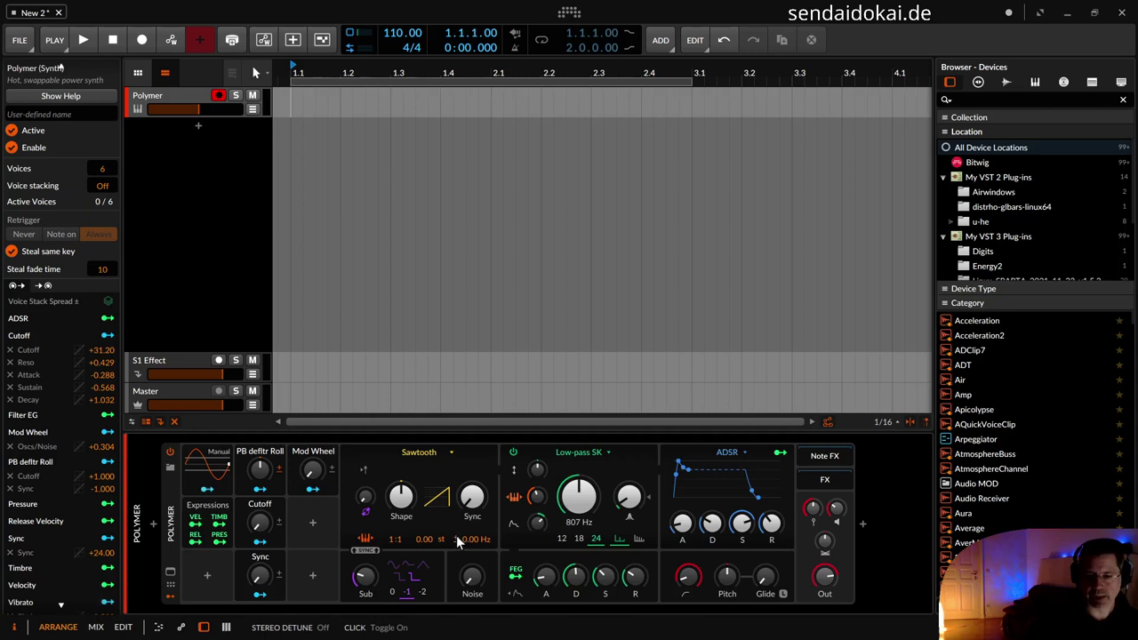
pyautogui.click(313, 489)
pyautogui.moveTo(462, 539); pyautogui.dragTo(462, 535)
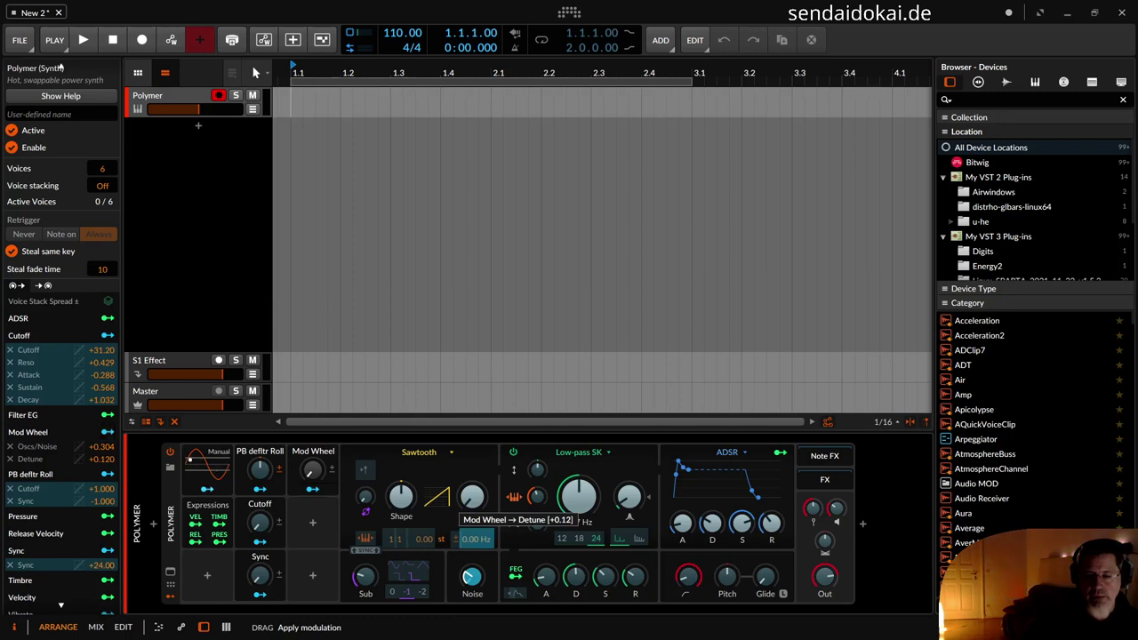
pyautogui.moveTo(462, 535); pyautogui.dragTo(469, 541)
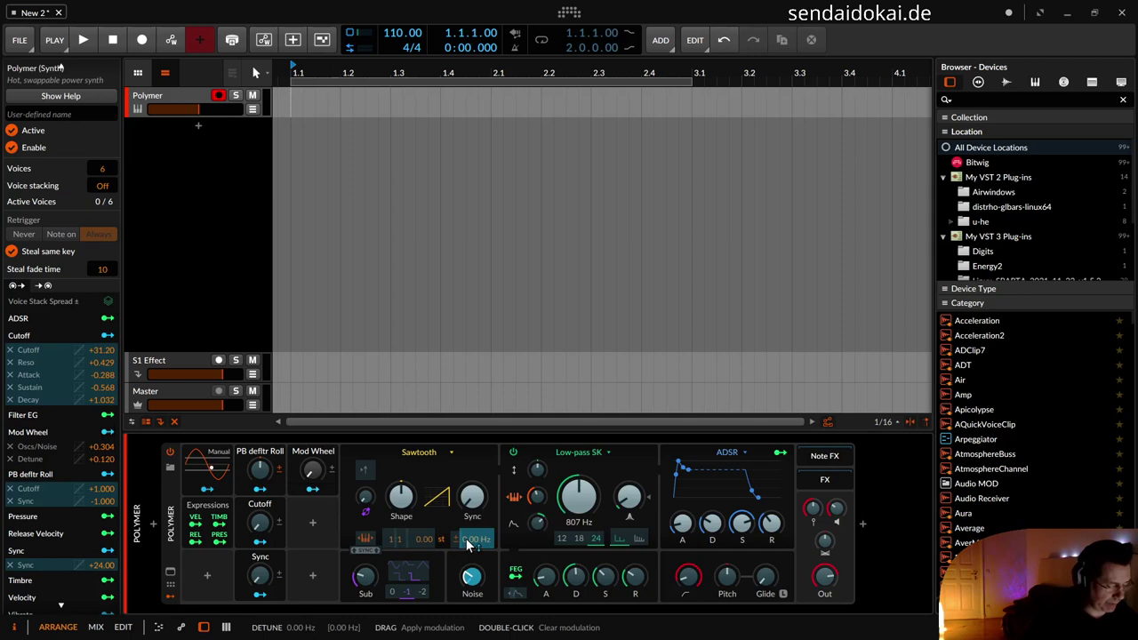
pyautogui.press('Escape')
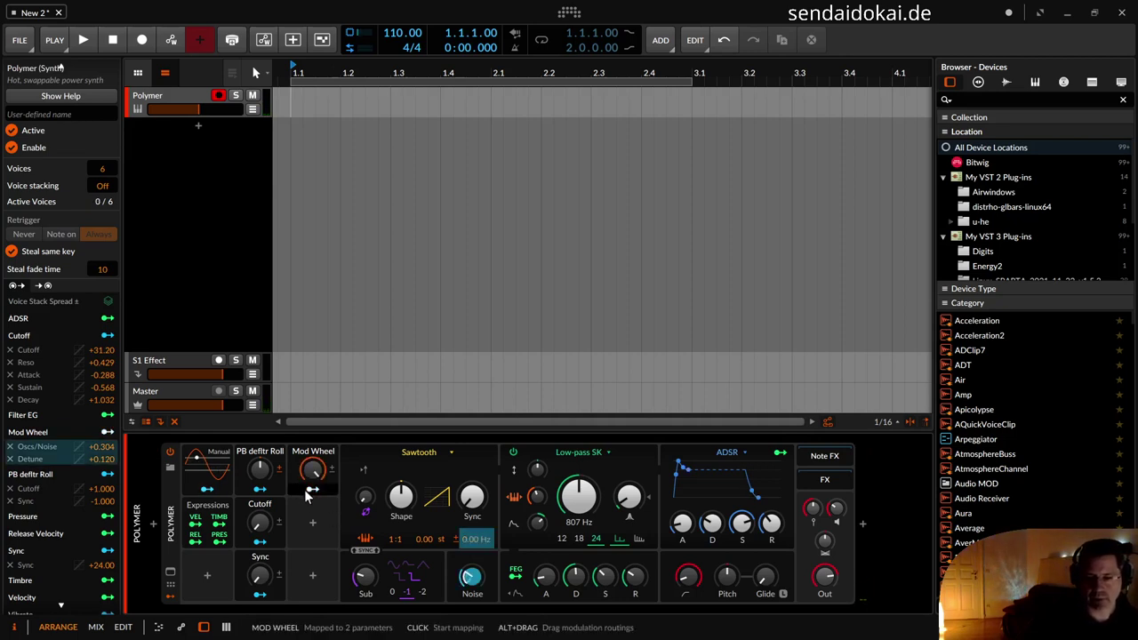
pyautogui.moveTo(311, 490); pyautogui.dragTo(536, 521)
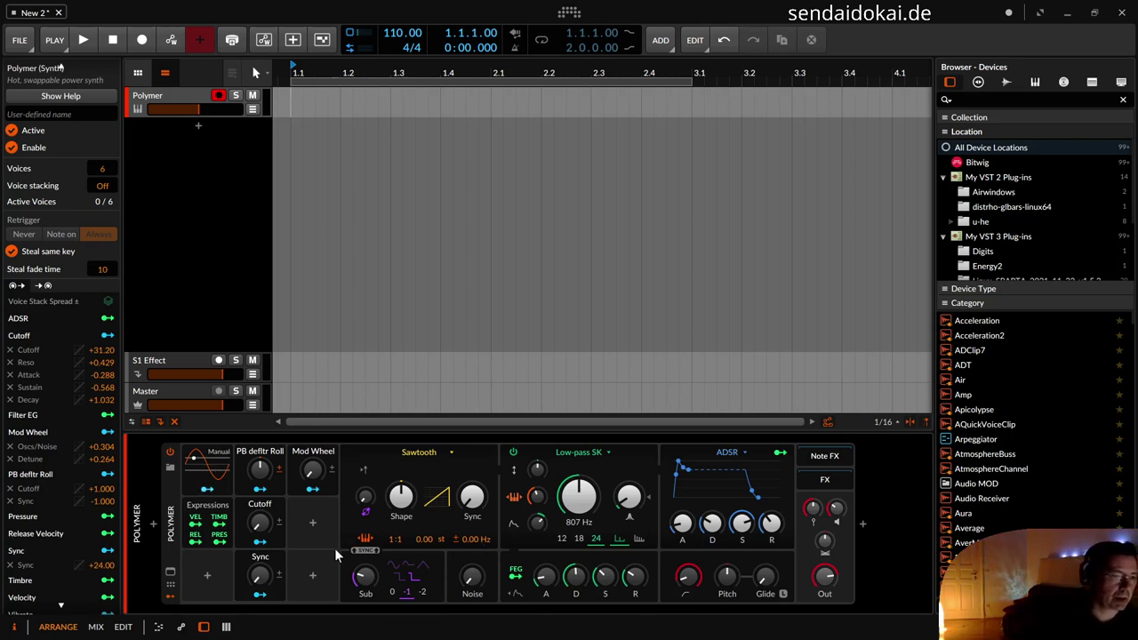
# Make the Mod Wheel also modulate envelope Attack (+0.608) and Release (+0.888)
pyautogui.click(317, 488)
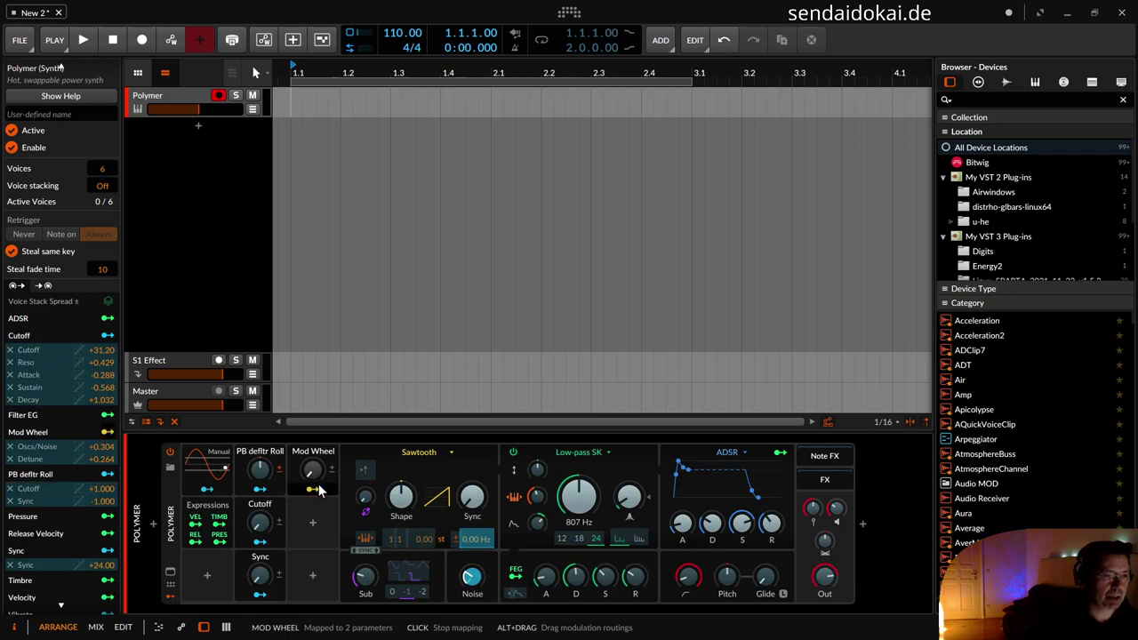
pyautogui.moveTo(681, 525); pyautogui.dragTo(681, 507)
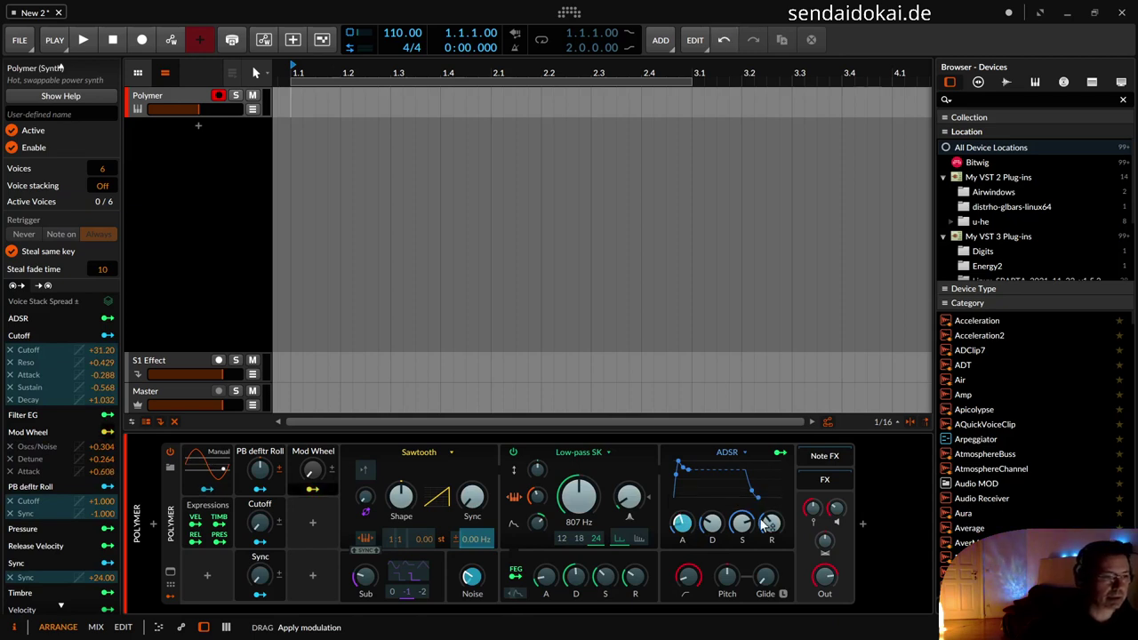
pyautogui.moveTo(771, 523); pyautogui.dragTo(771, 510)
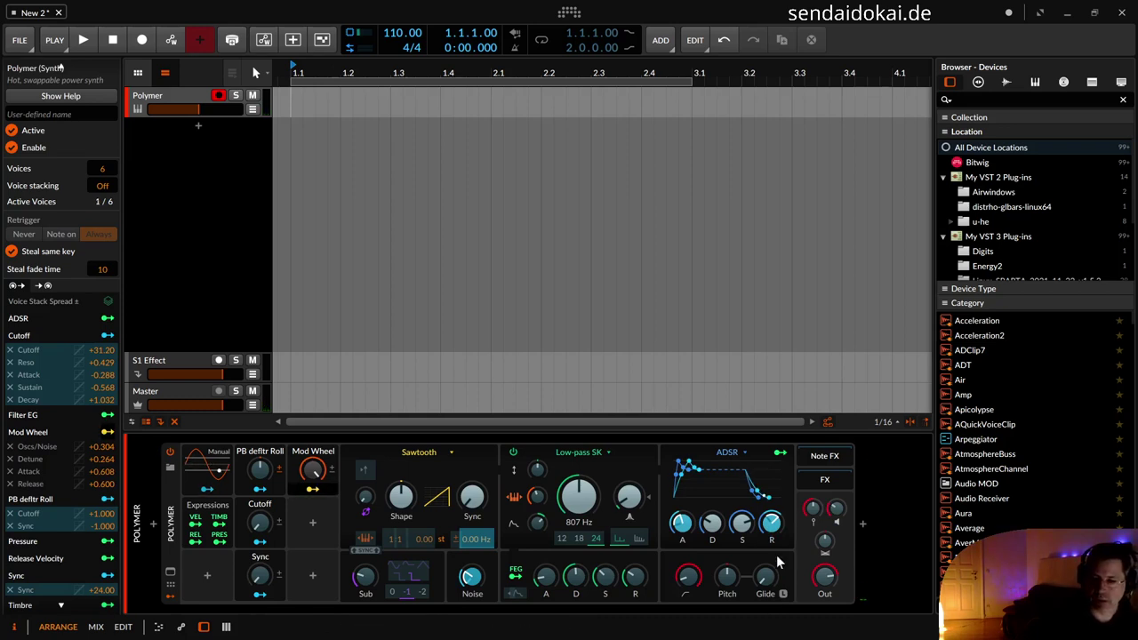
pyautogui.moveTo(771, 523); pyautogui.dragTo(770, 502)
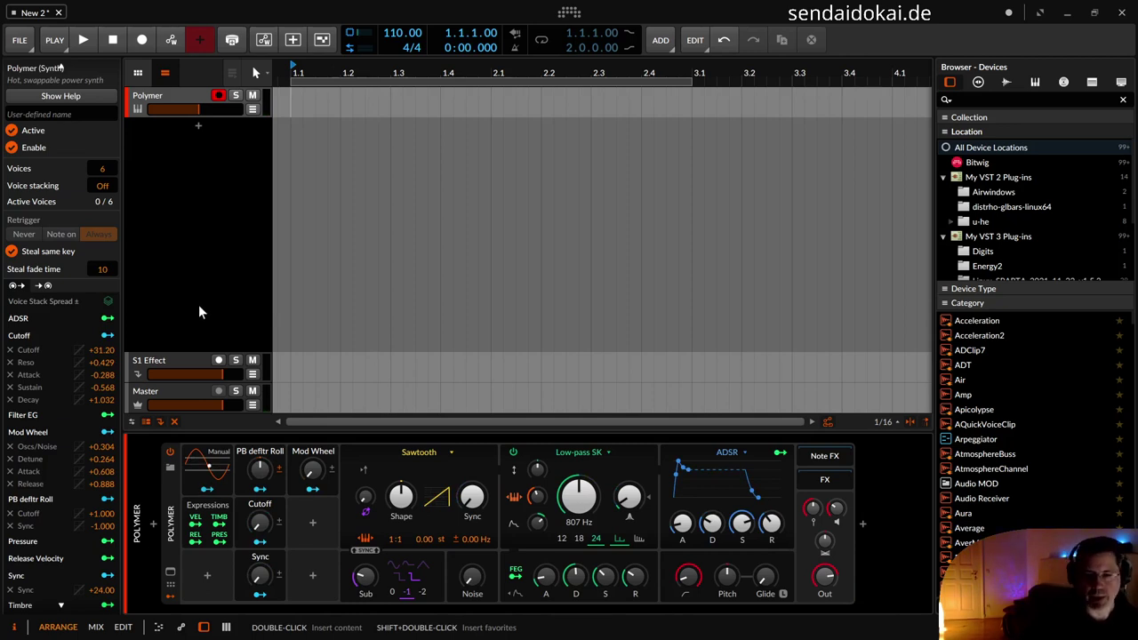
# Insert a Chorus device on the S1 Effect track
pyautogui.click(170, 359)
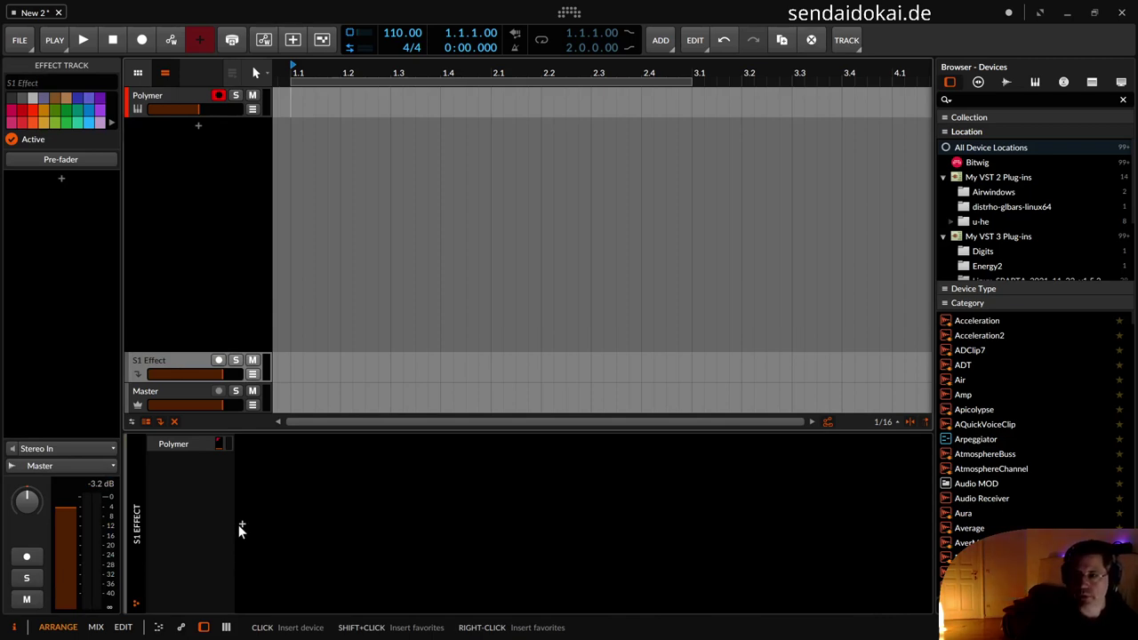
pyautogui.click(240, 529)
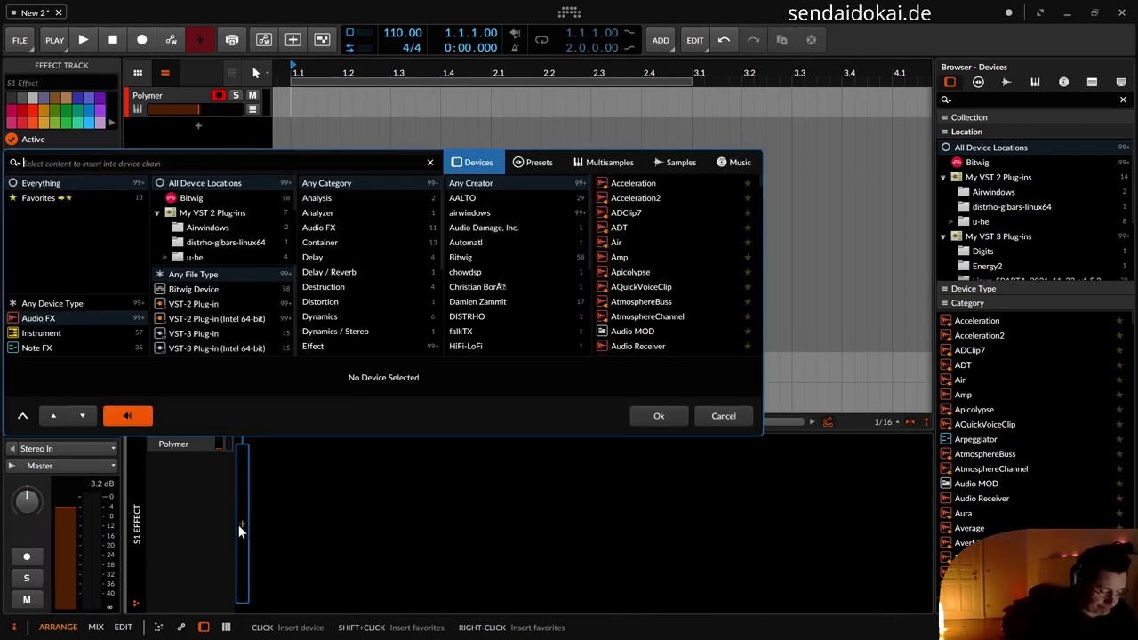
pyautogui.write('chor')
pyautogui.press('Down')
pyautogui.press('Return')
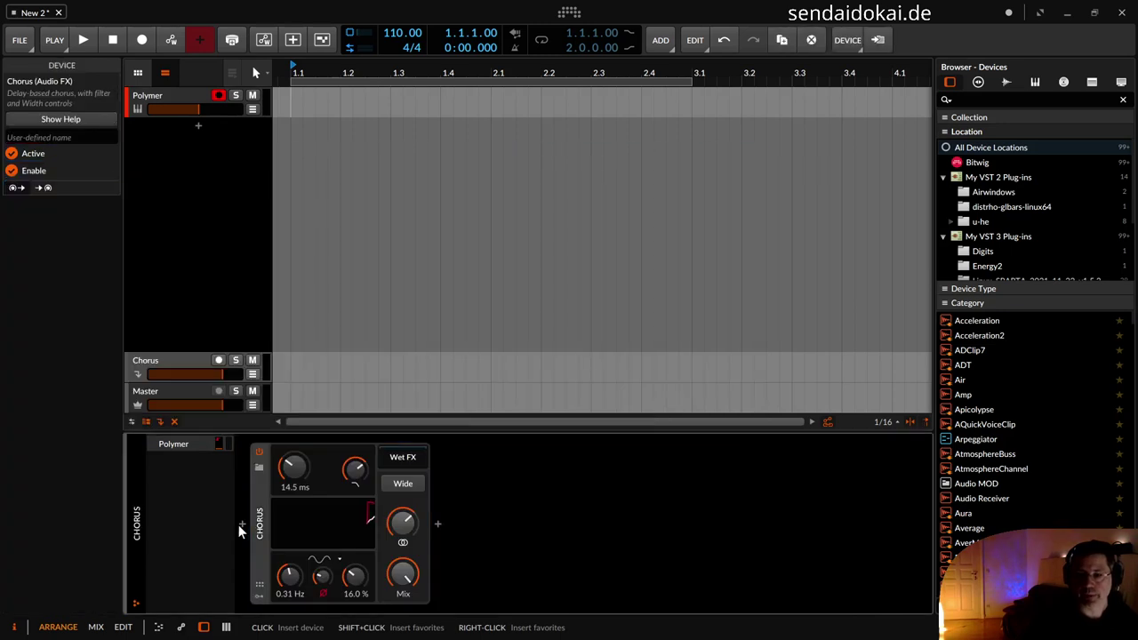
# Lower the Chorus high cut, set LFO depth 50% and rate 0.17 Hz, then add a device after it
pyautogui.moveTo(354, 470)
pyautogui.mouseDown()
pyautogui.moveTo(354, 499)
pyautogui.moveTo(353, 475)
pyautogui.mouseUp()
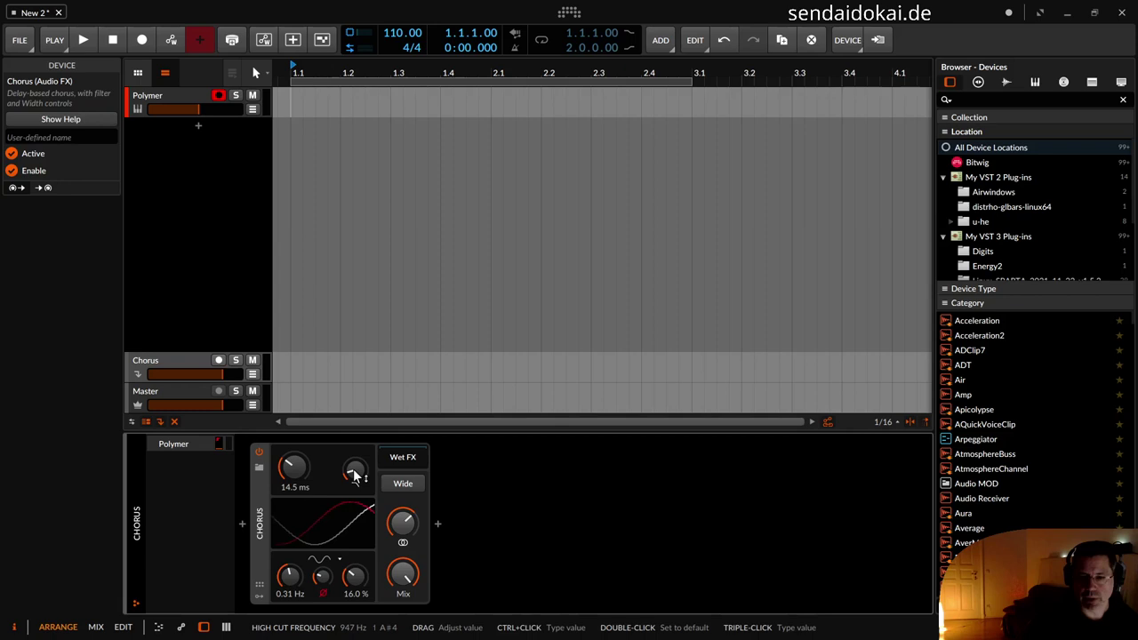
pyautogui.moveTo(354, 576); pyautogui.dragTo(354, 546)
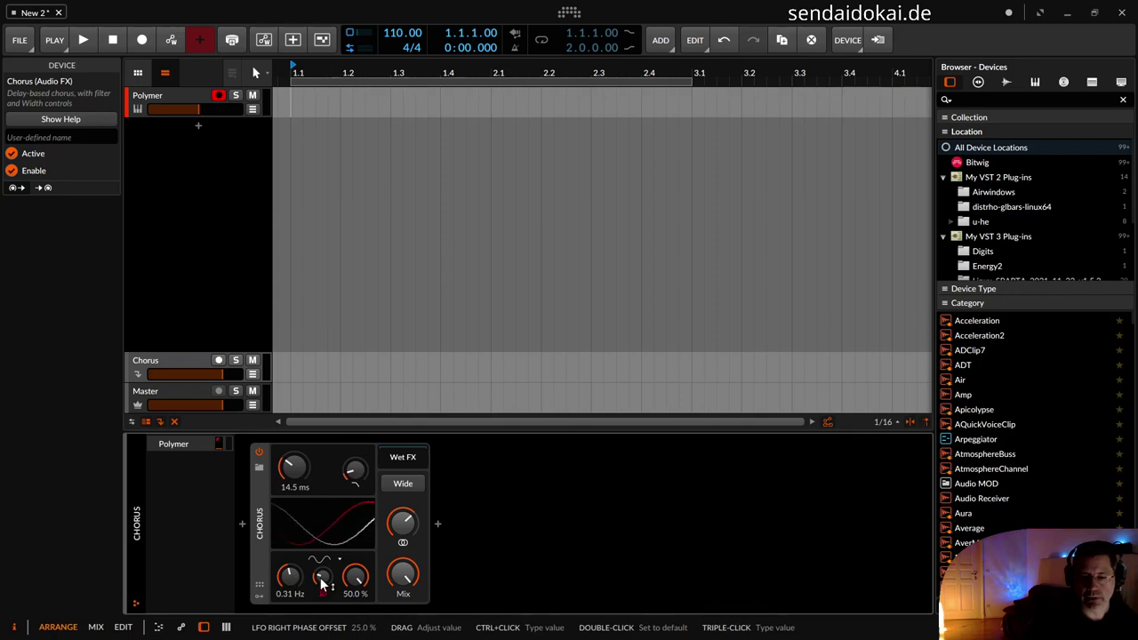
pyautogui.moveTo(289, 576); pyautogui.dragTo(288, 581)
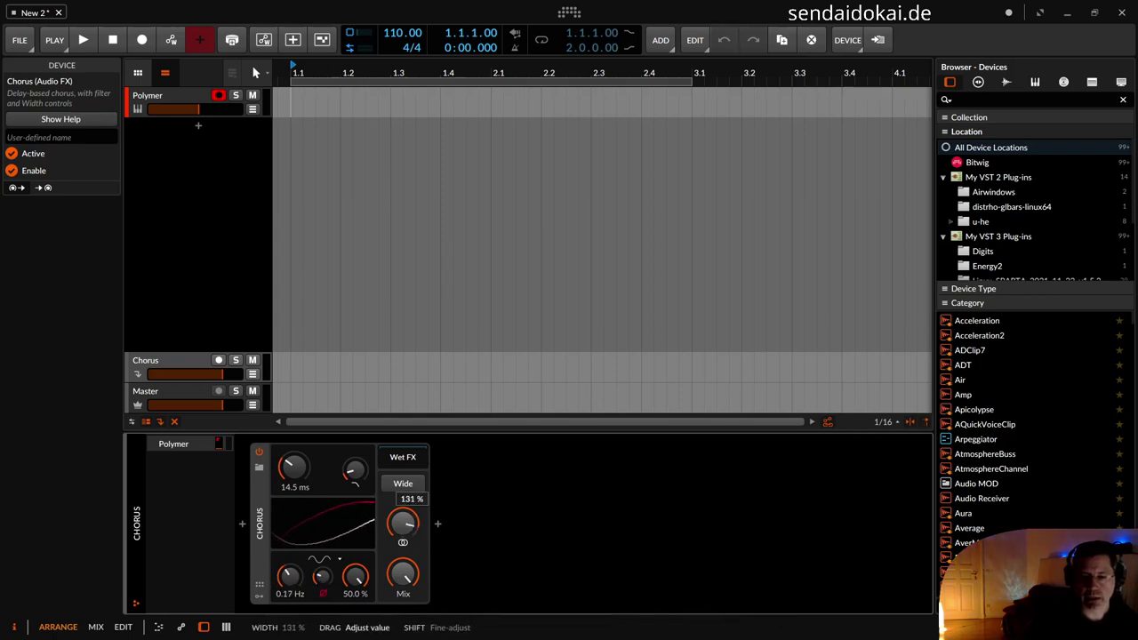
pyautogui.click(403, 486)
pyautogui.click(401, 483)
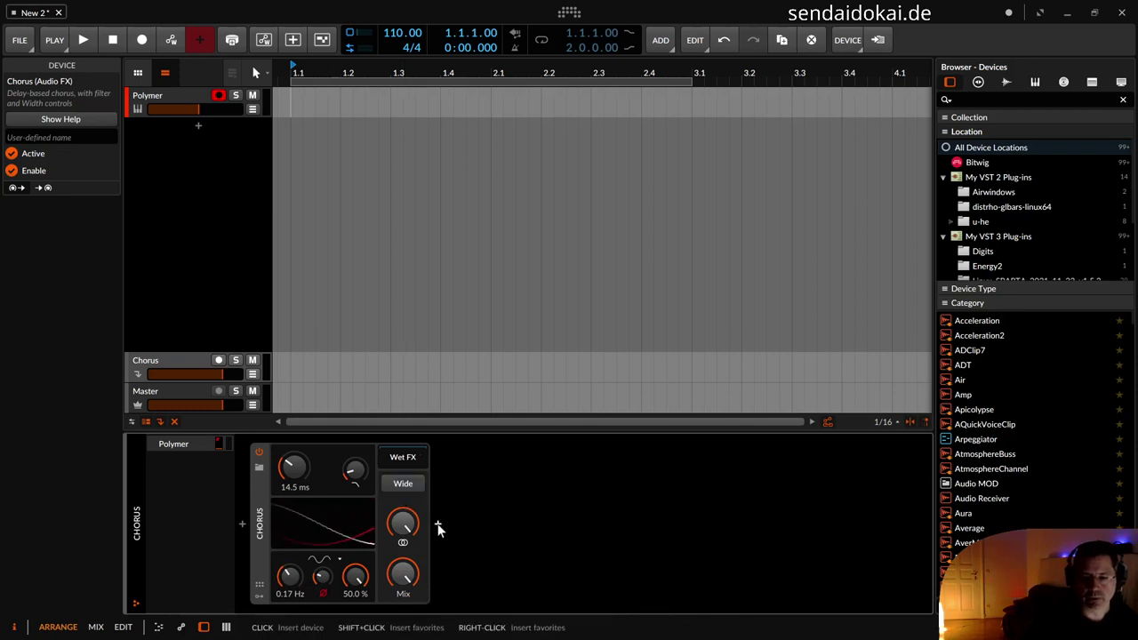
pyautogui.click(437, 526)
# Insert a Reverb, shorten its low and high band decays, and raise decay time to 8.12 s
pyautogui.write('reverb')
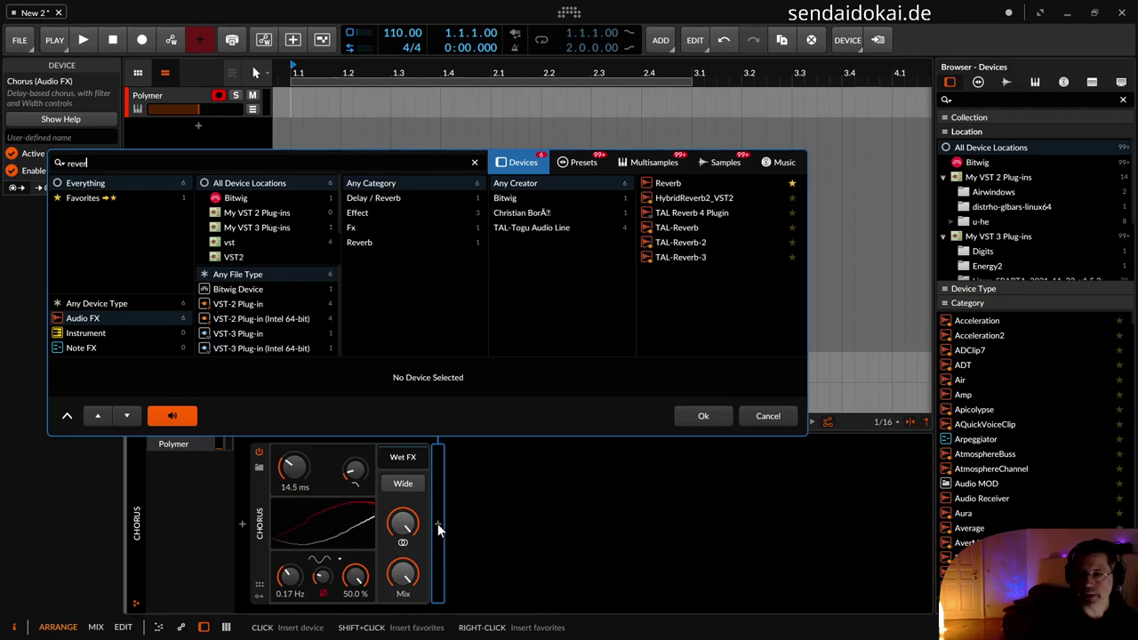
pyautogui.press('Return')
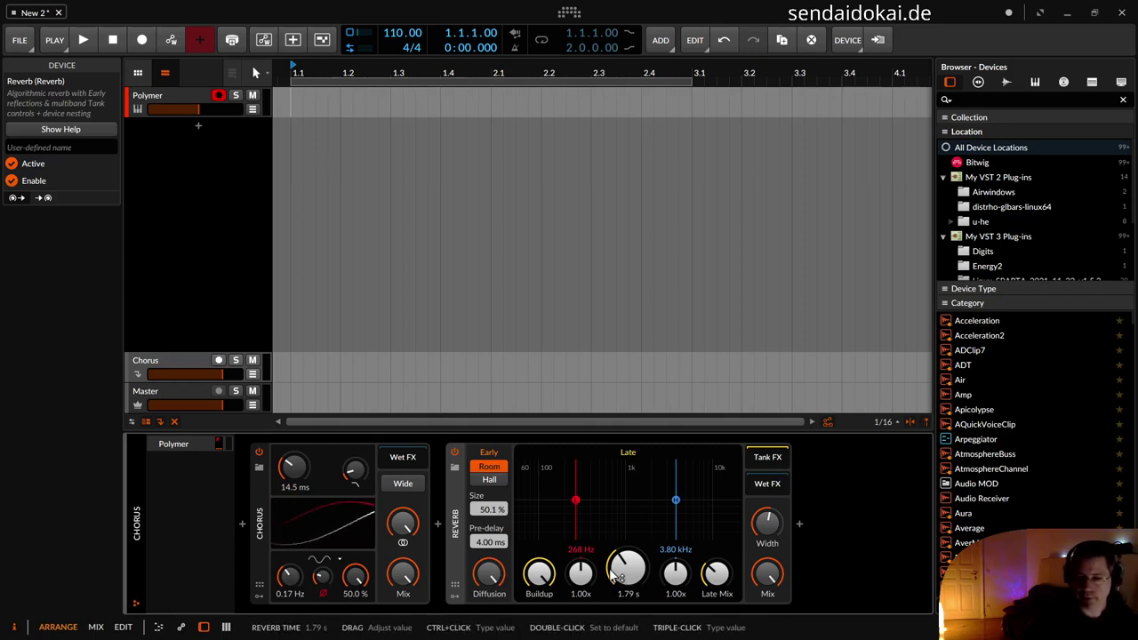
pyautogui.moveTo(575, 499); pyautogui.dragTo(575, 532)
pyautogui.moveTo(675, 573); pyautogui.dragTo(675, 604)
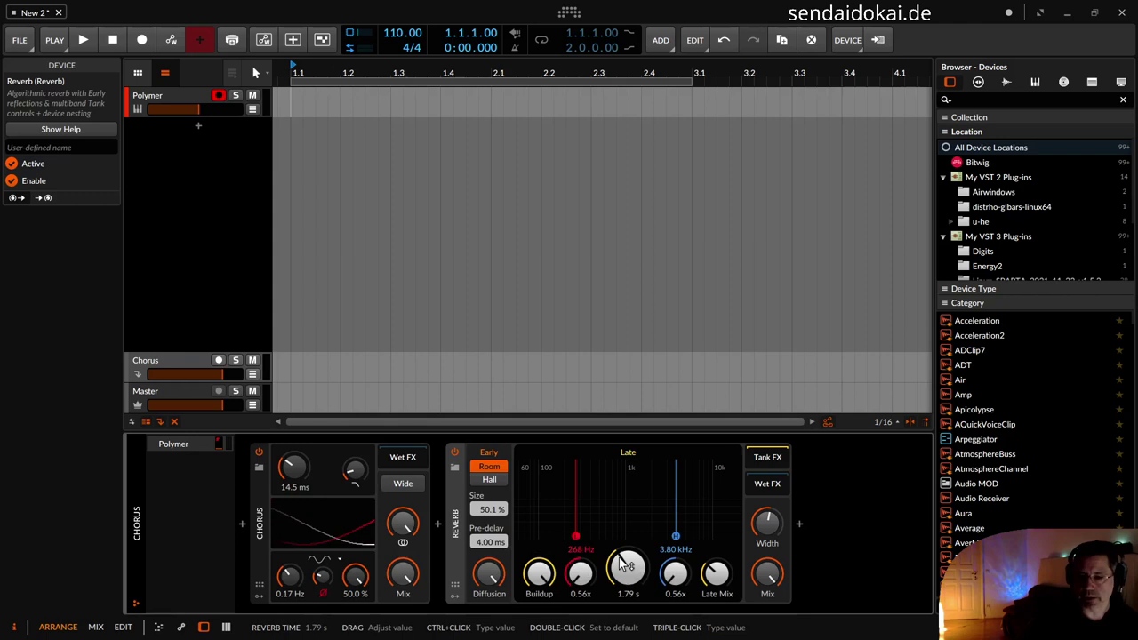
pyautogui.moveTo(644, 580); pyautogui.dragTo(627, 537)
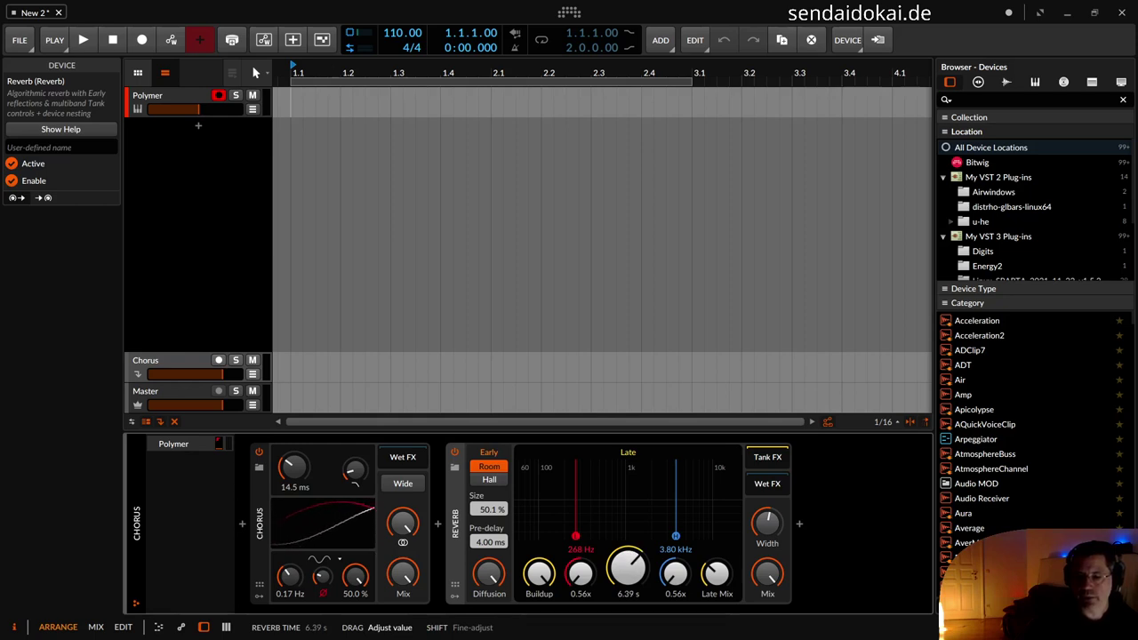
pyautogui.moveTo(627, 533); pyautogui.dragTo(628, 530)
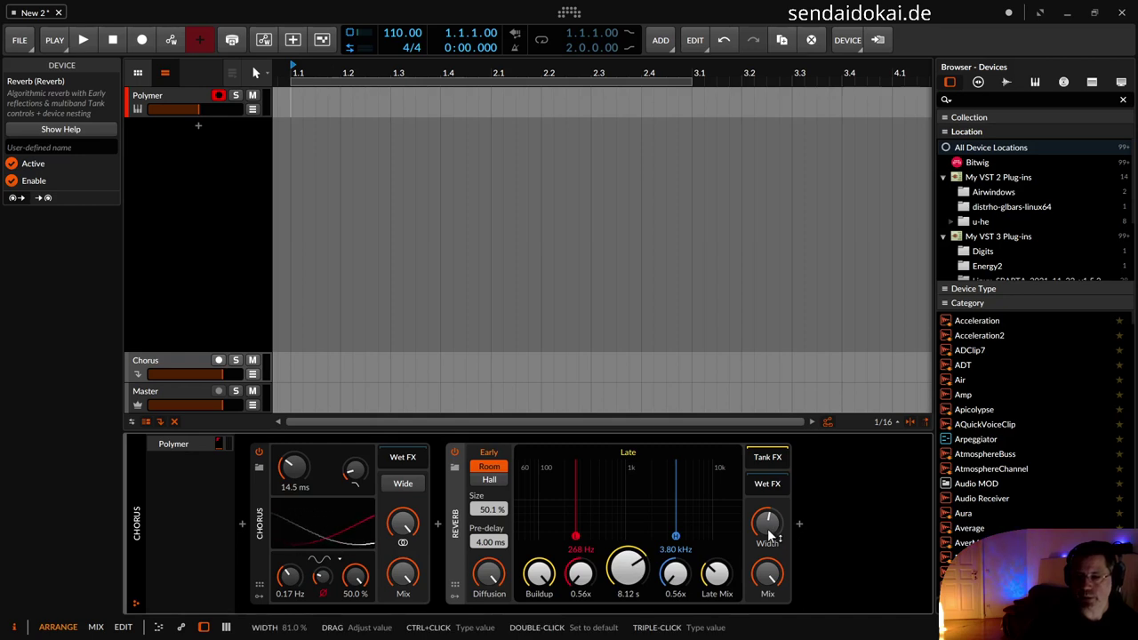
# Insert Delay-2 after the Reverb and set its mix to about 47%
pyautogui.click(800, 532)
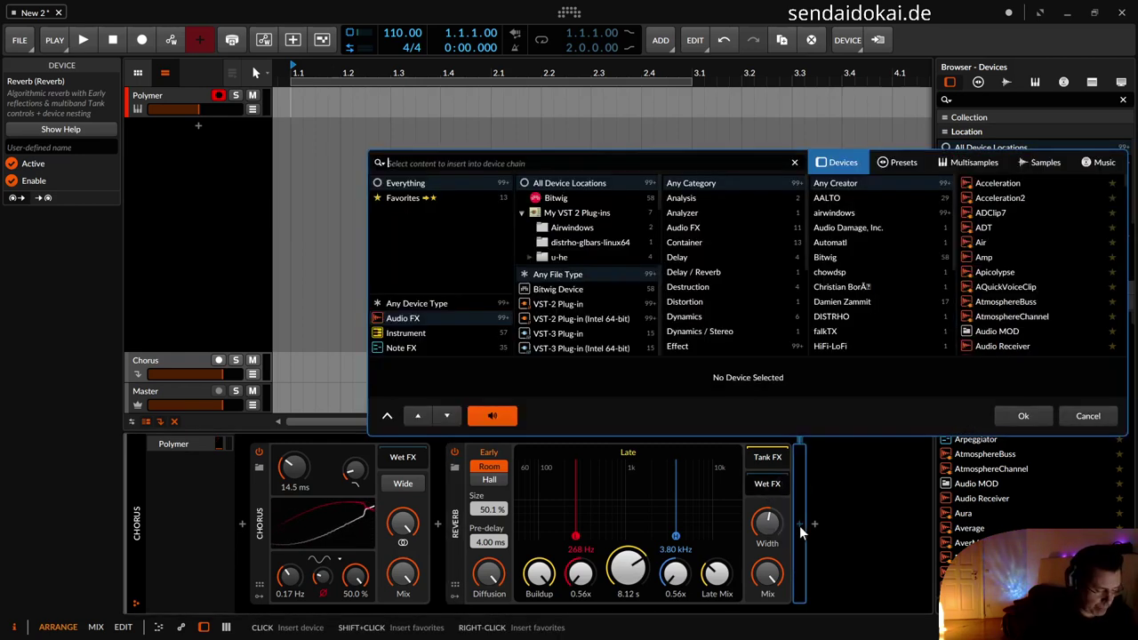
pyautogui.write('delay')
pyautogui.press('Down')
pyautogui.press('Down')
pyautogui.press('Down')
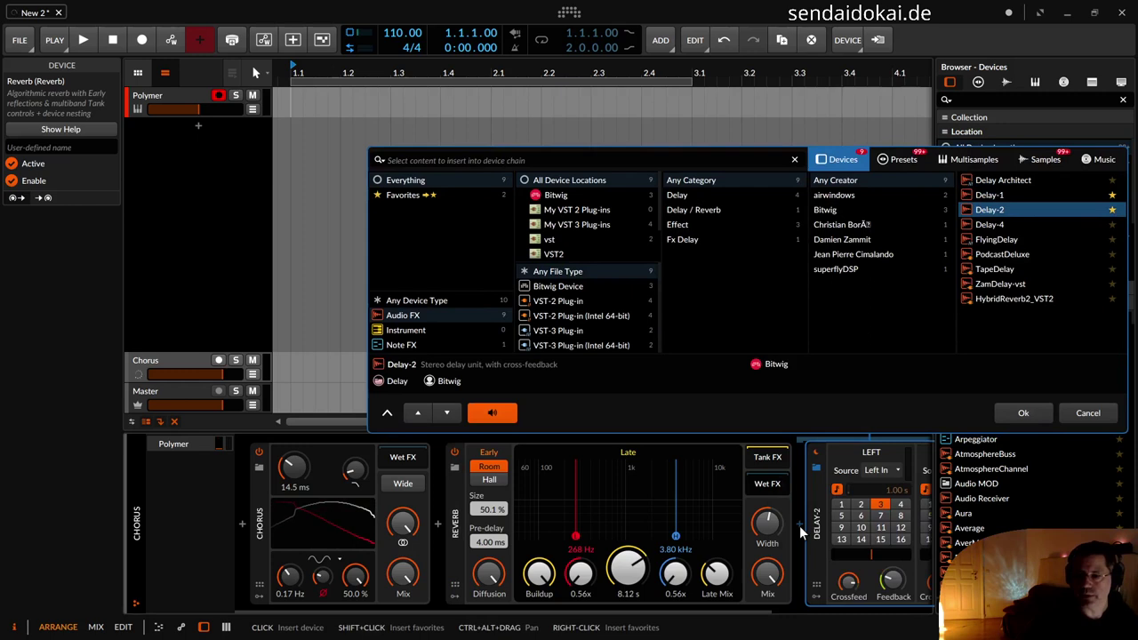
pyautogui.press('Return')
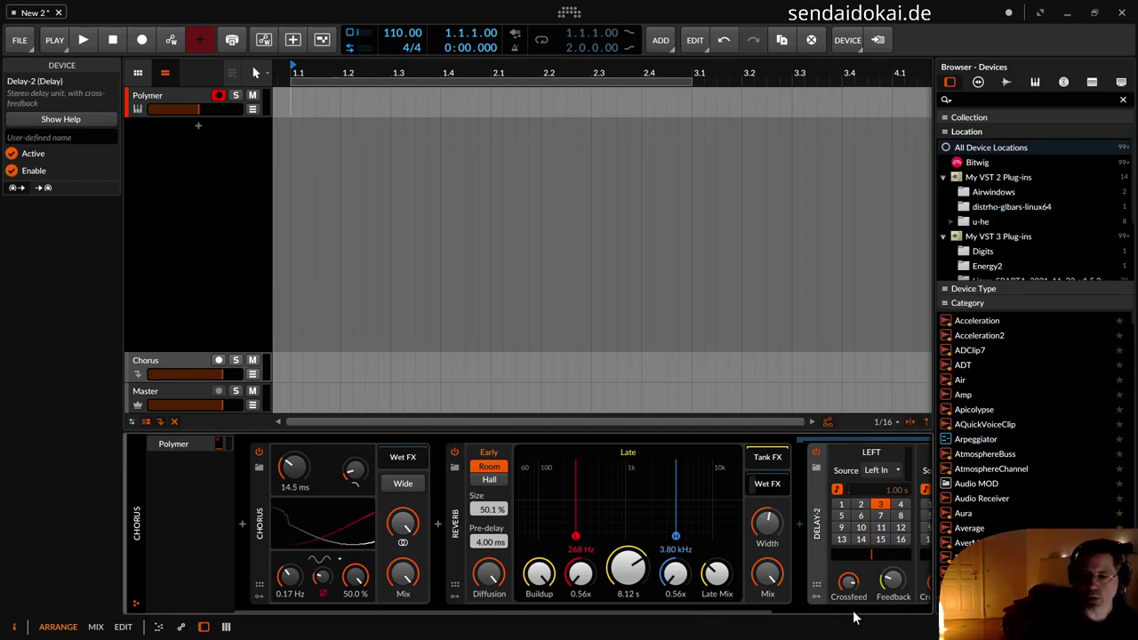
pyautogui.moveTo(731, 612); pyautogui.dragTo(890, 613)
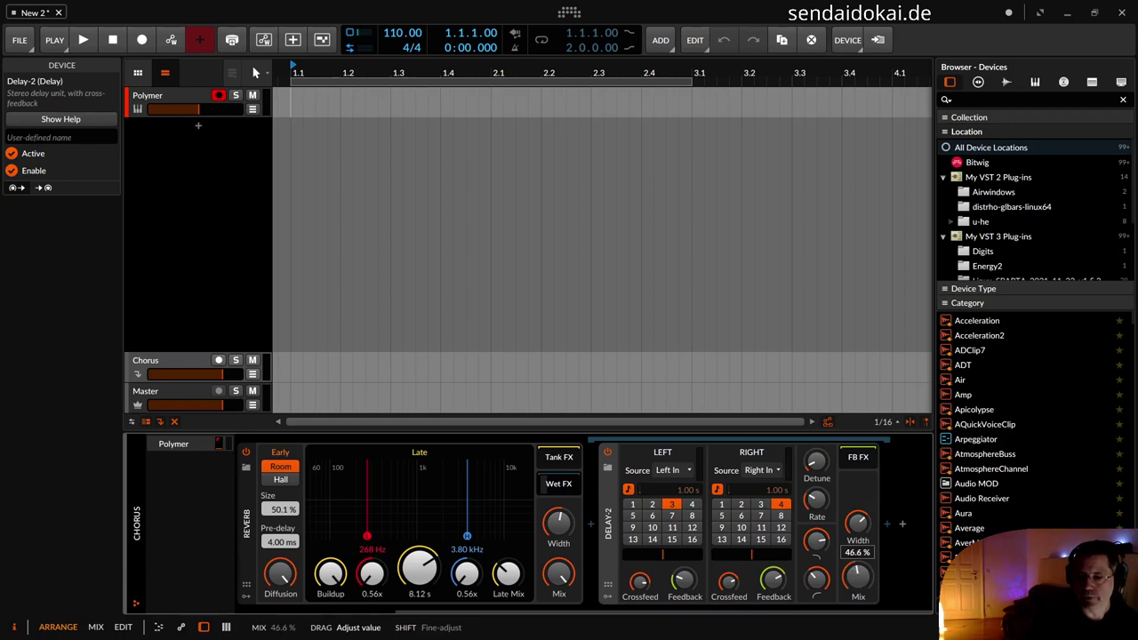
pyautogui.moveTo(858, 576); pyautogui.dragTo(858, 574)
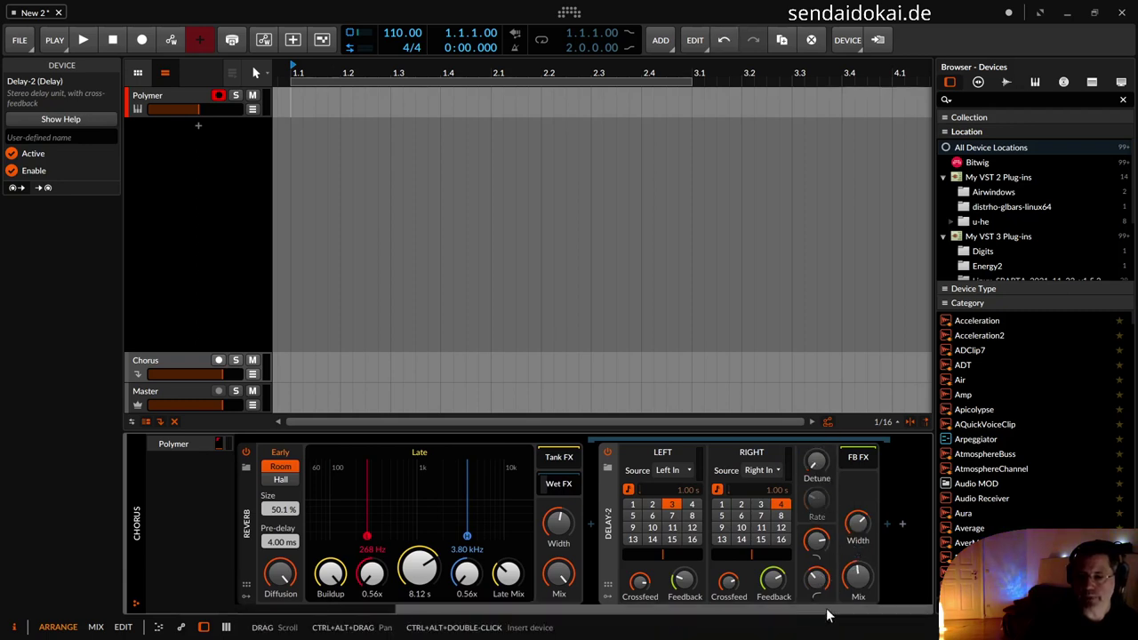
pyautogui.hscroll(-3, 826, 612)
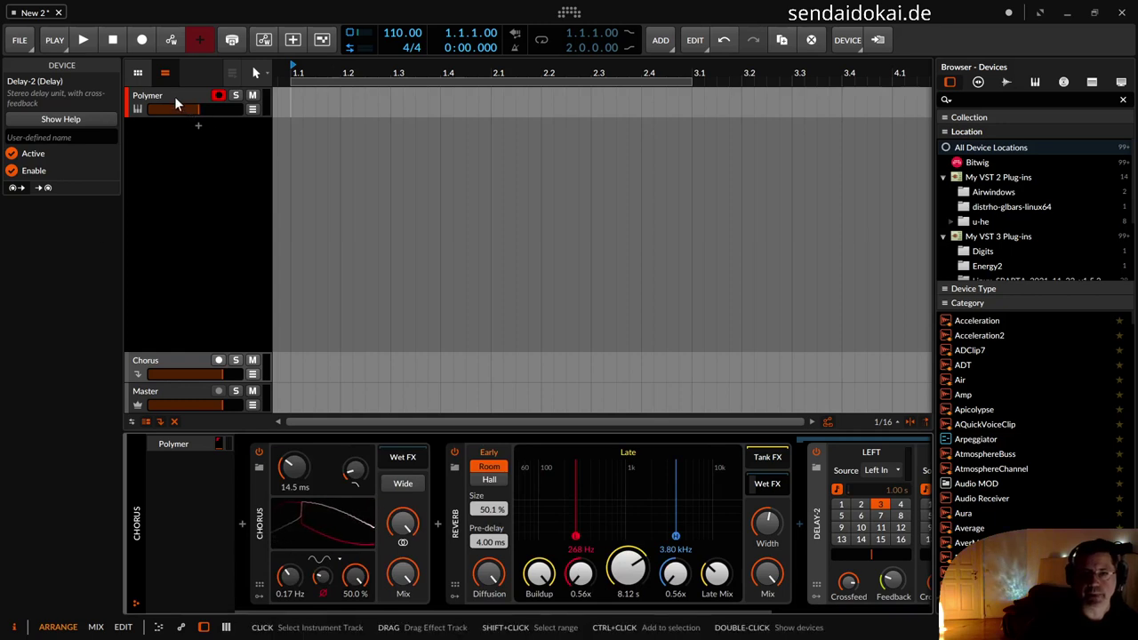
# Try Polymer's Chorus send and inspect the Chorus track's device chain
pyautogui.click(172, 93)
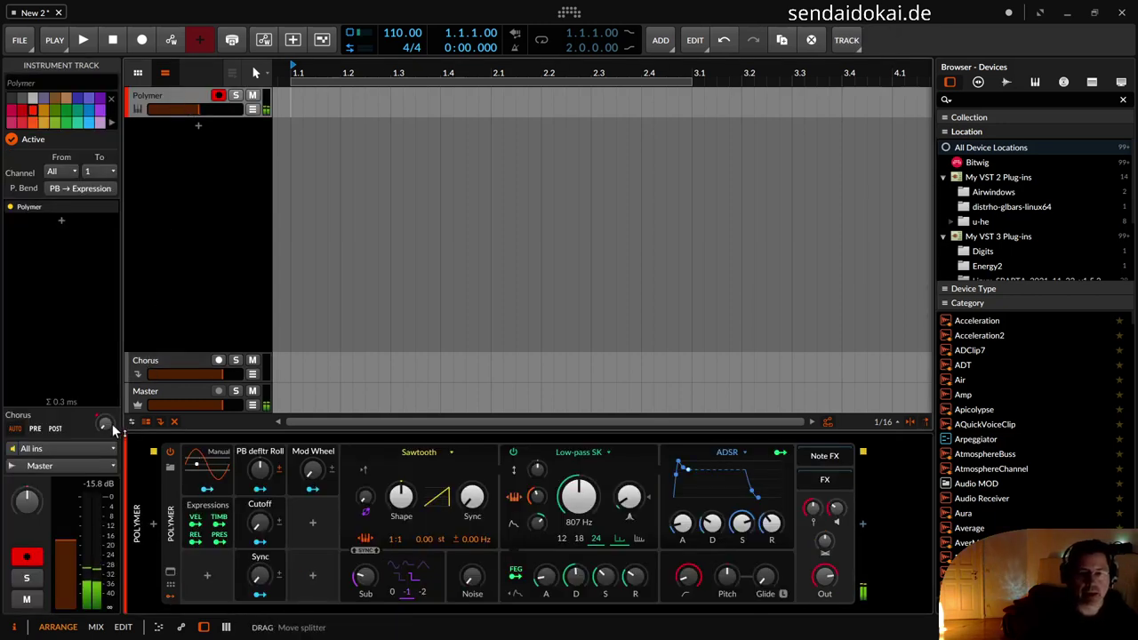
pyautogui.moveTo(104, 424)
pyautogui.moveTo(104, 424); pyautogui.dragTo(108, 429)
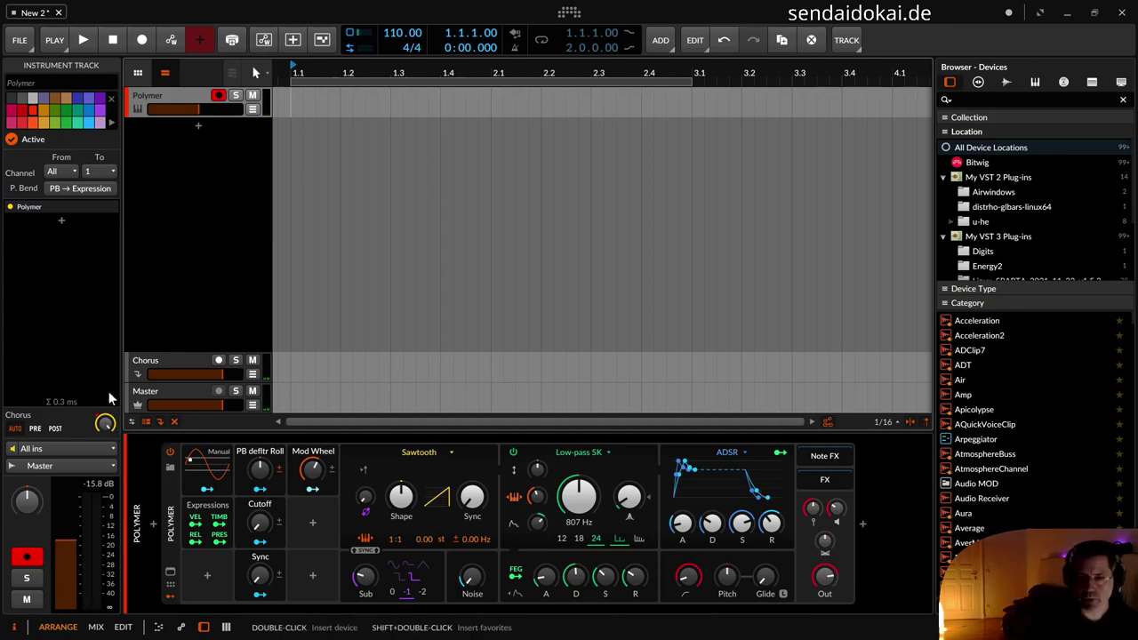
pyautogui.click(170, 356)
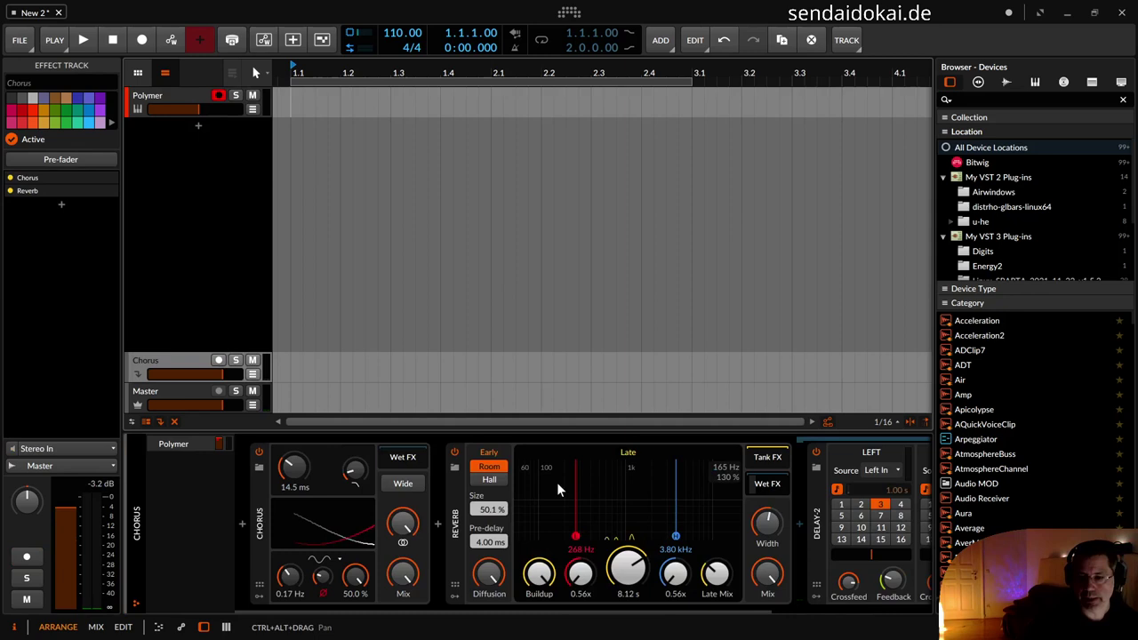
pyautogui.moveTo(545, 614); pyautogui.dragTo(613, 613)
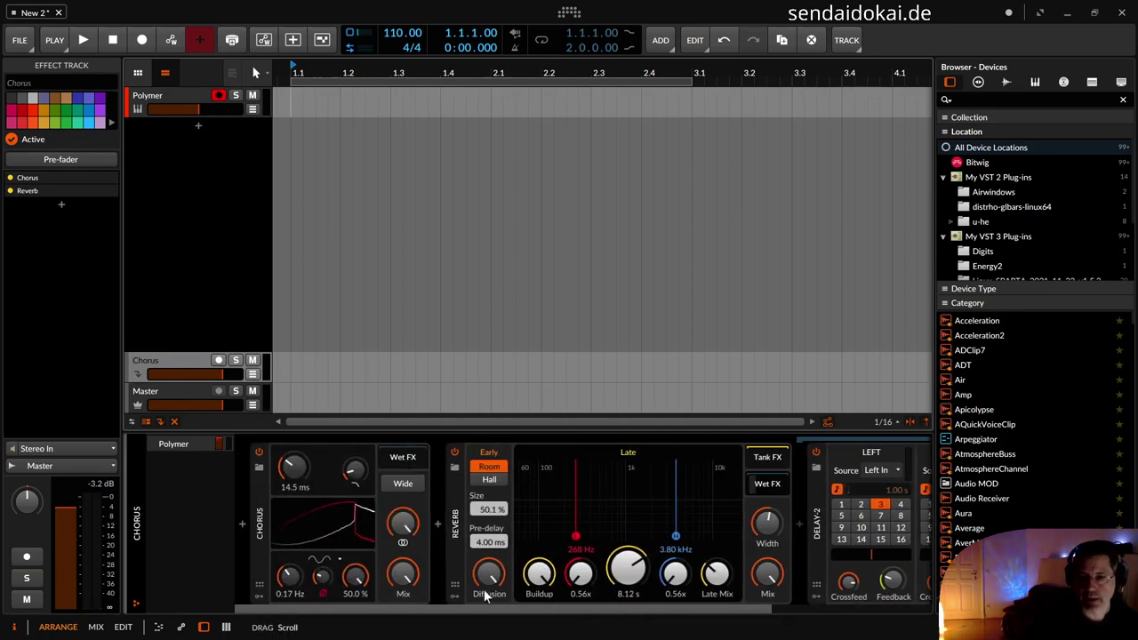
# Set Polymer's track volume to -8.5 dB and turn its Chorus send fully down
pyautogui.click(176, 100)
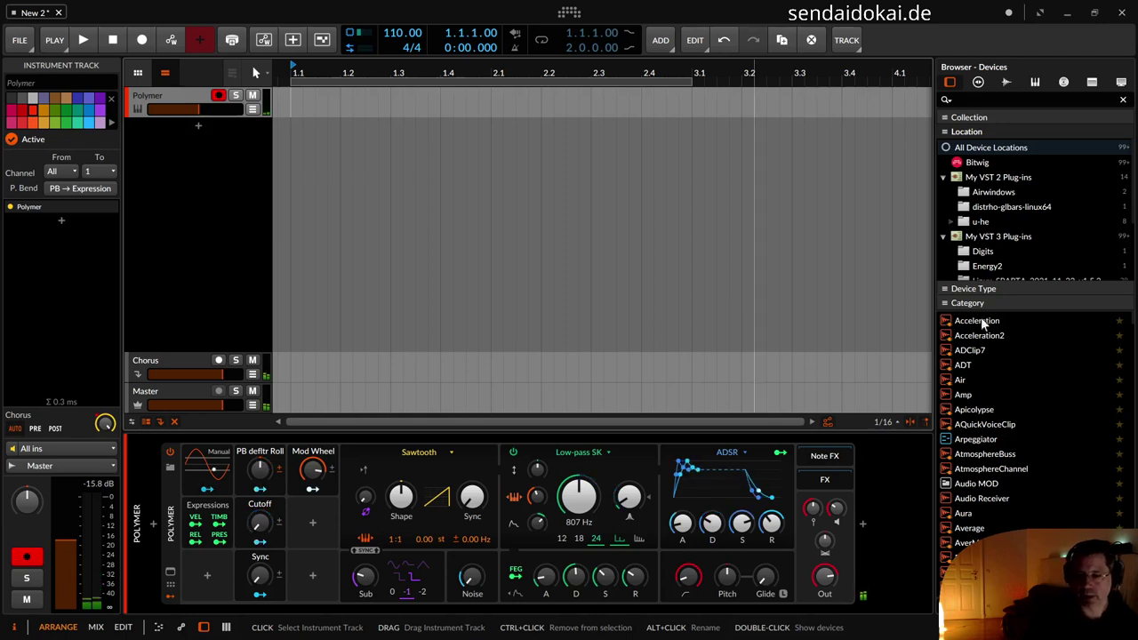
pyautogui.moveTo(835, 508); pyautogui.dragTo(835, 514)
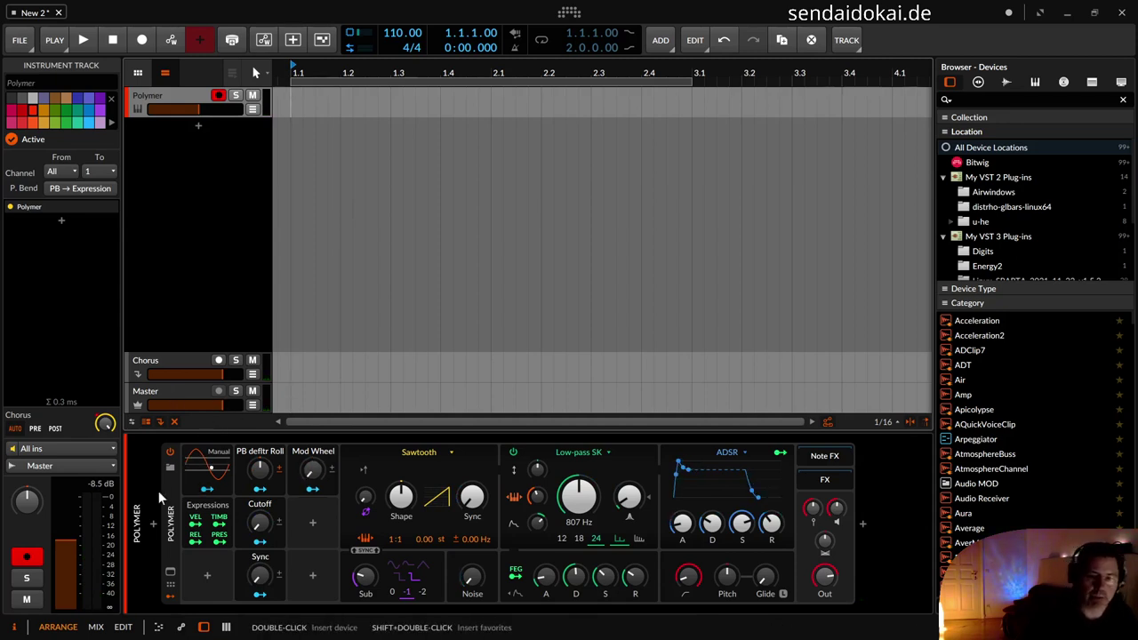
pyautogui.moveTo(104, 423); pyautogui.dragTo(104, 472)
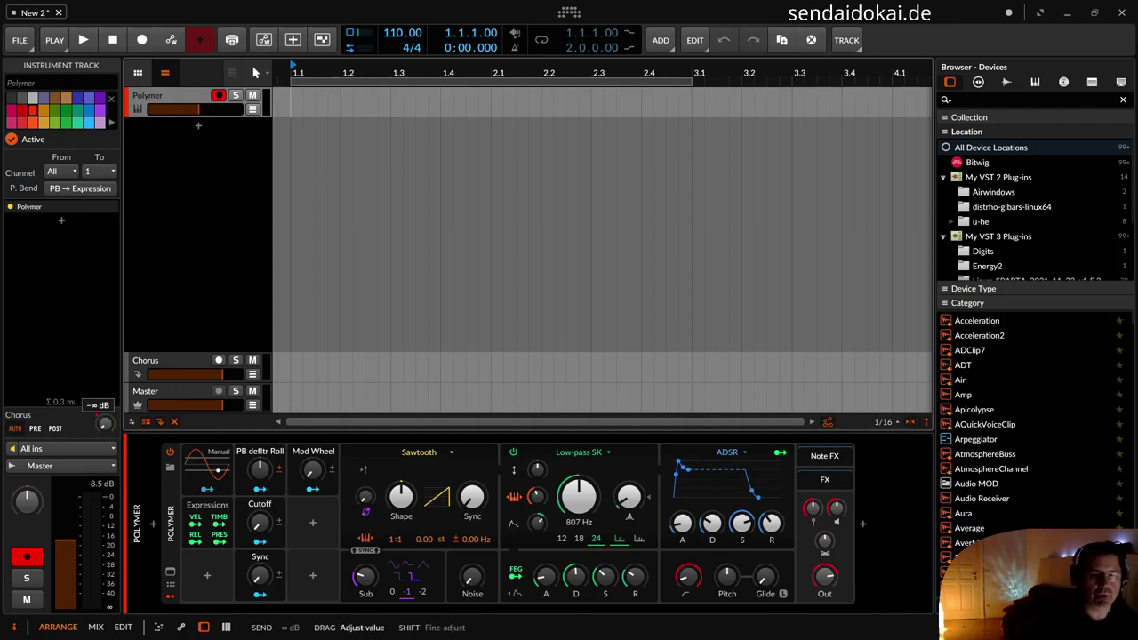
# Rename the Chorus effect track to 'Reverb'
pyautogui.click(159, 363)
pyautogui.doubleClick(159, 359)
pyautogui.write('Rev')
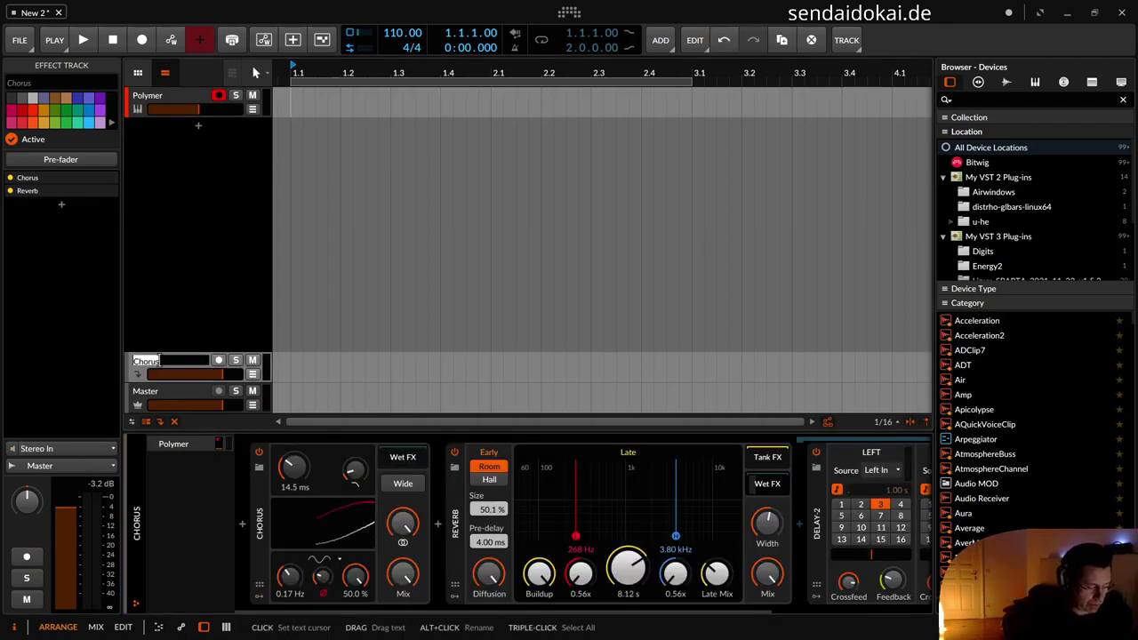
pyautogui.write('erb')
pyautogui.press('Return')
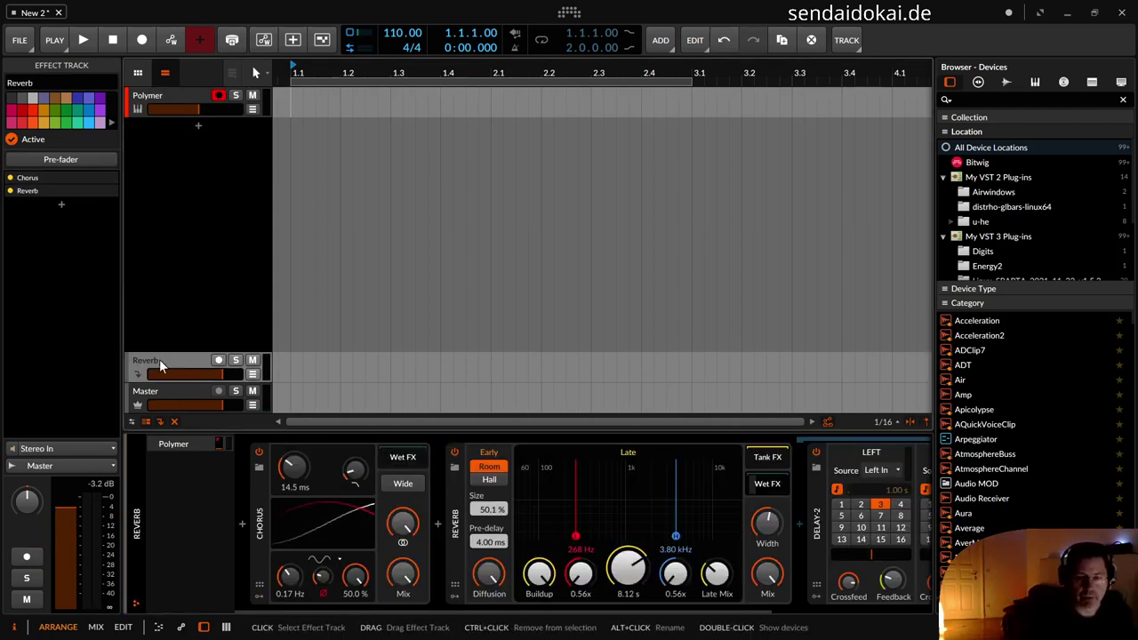
# Insert an Instrument Layer container and move Polymer into it
pyautogui.click(178, 96)
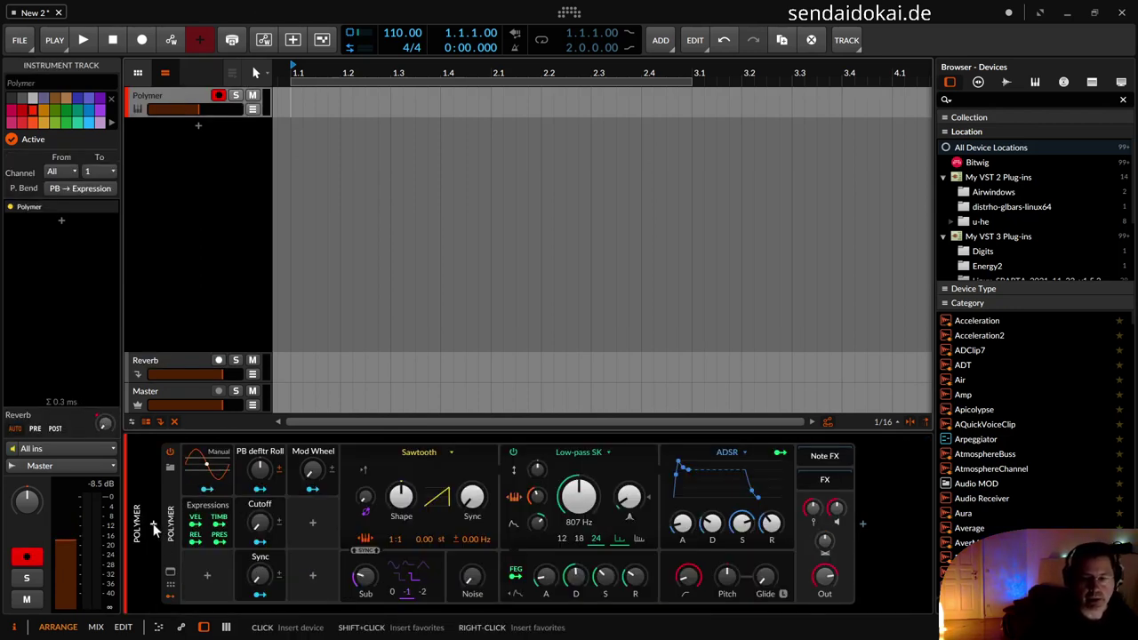
pyautogui.click(169, 597)
pyautogui.click(169, 600)
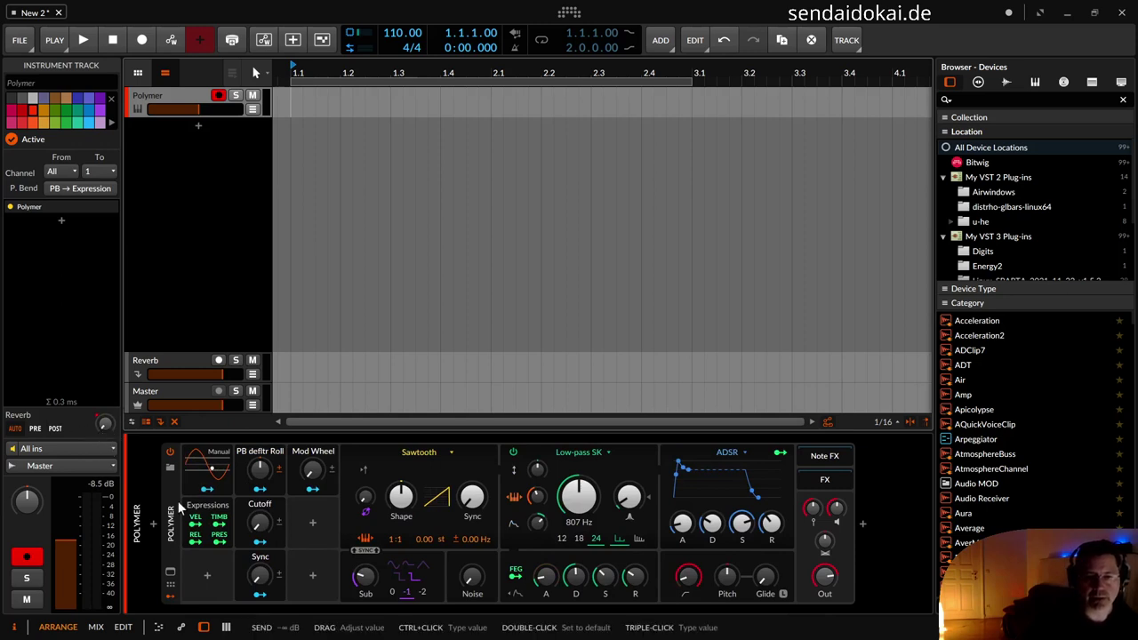
pyautogui.click(152, 525)
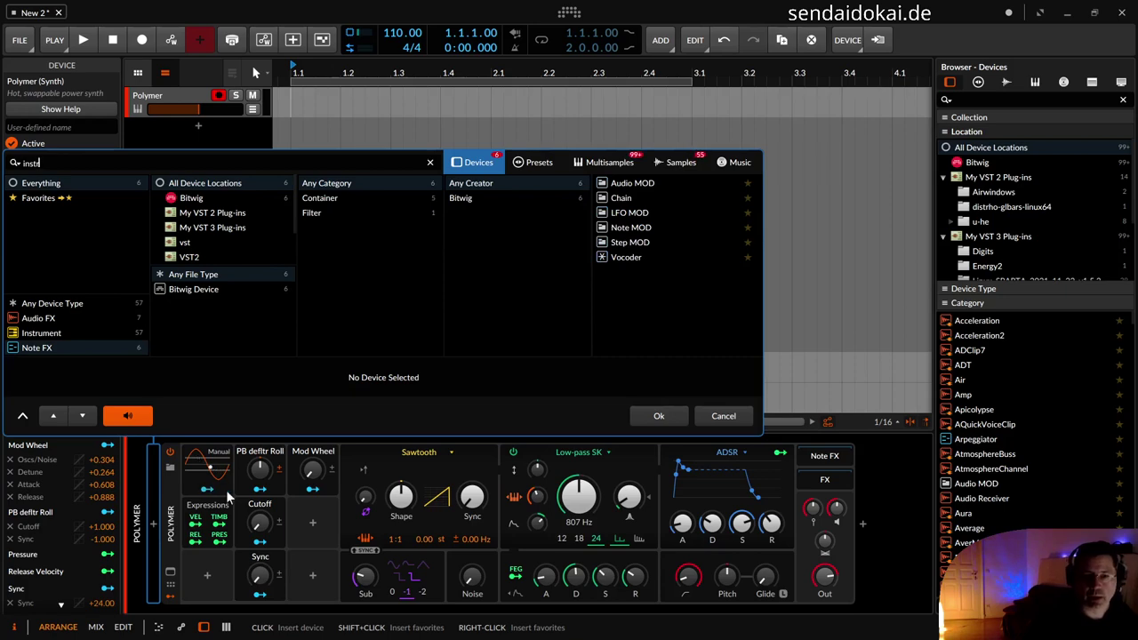
pyautogui.click(64, 303)
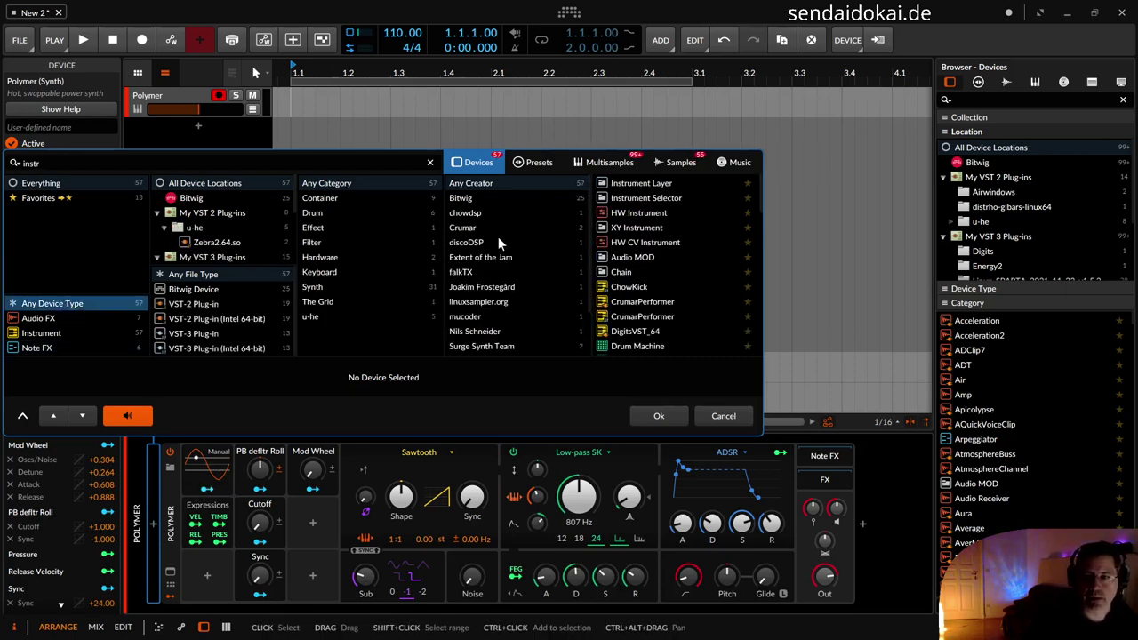
pyautogui.doubleClick(635, 183)
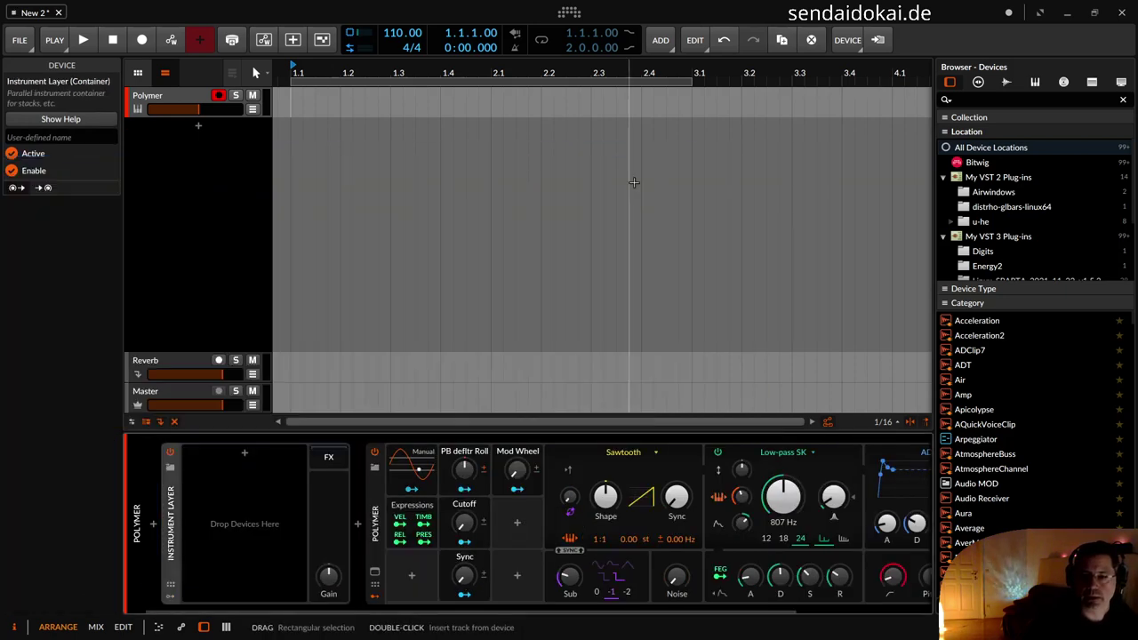
pyautogui.moveTo(374, 524); pyautogui.dragTo(251, 470)
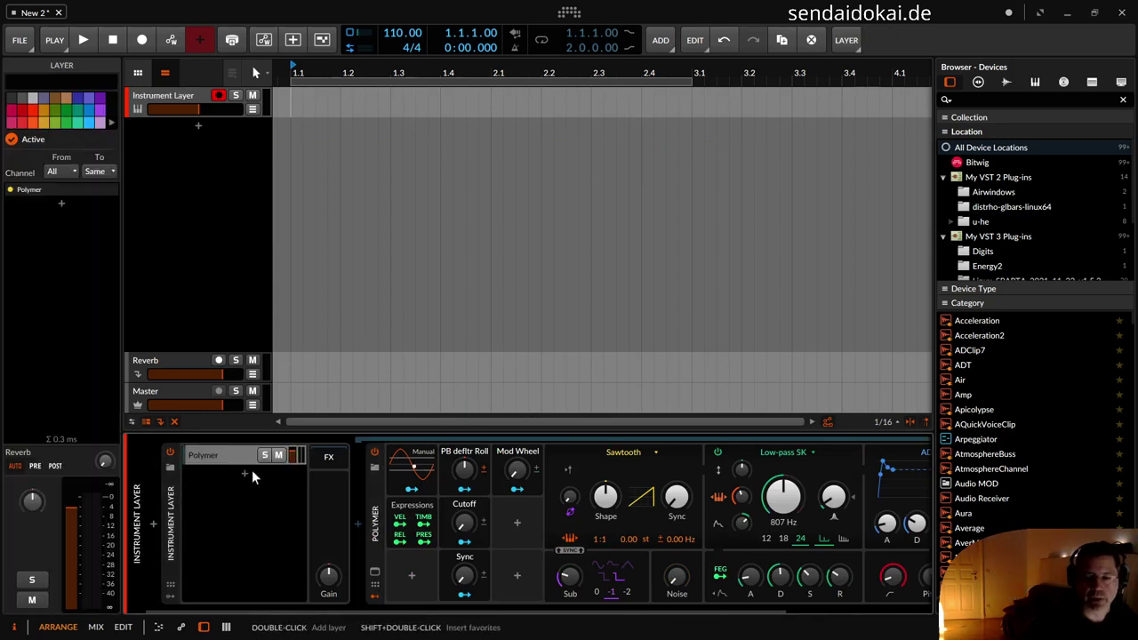
# Add a Macro modulator to the Instrument Layer and map it to the Reverb send at +0.21
pyautogui.click(171, 583)
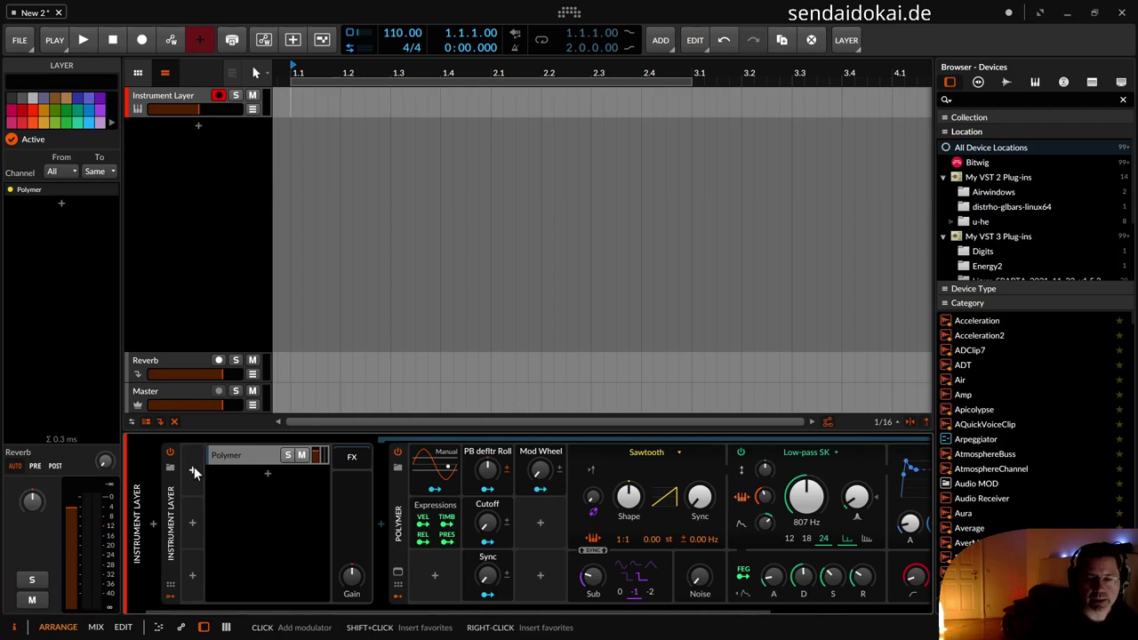
pyautogui.click(193, 472)
pyautogui.write('mac')
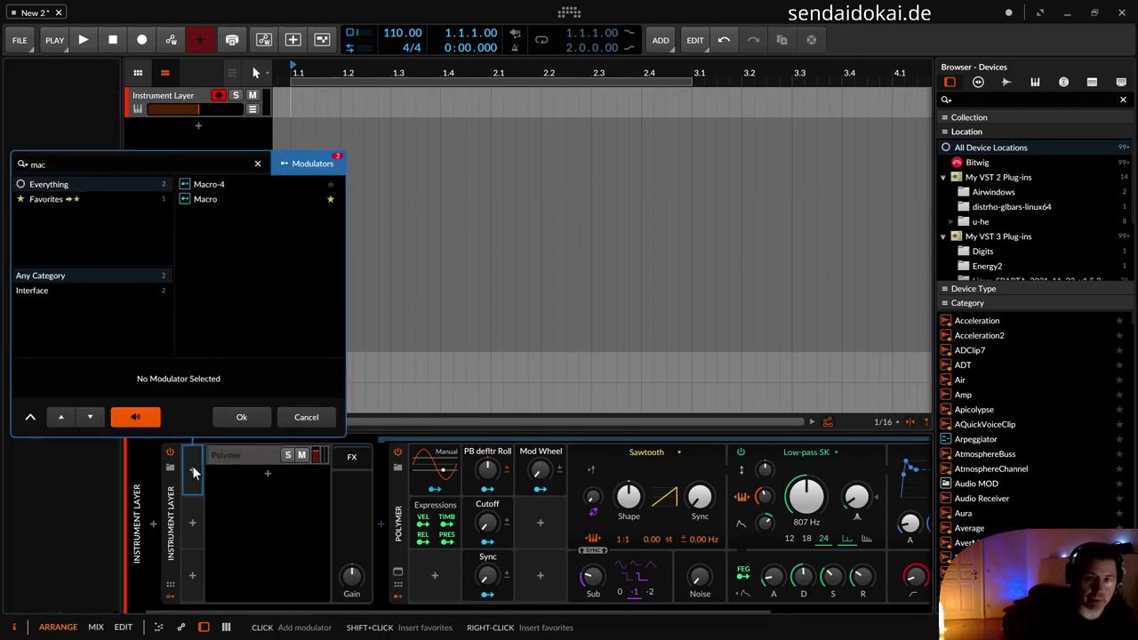
pyautogui.press('Down')
pyautogui.press('Down')
pyautogui.press('Return')
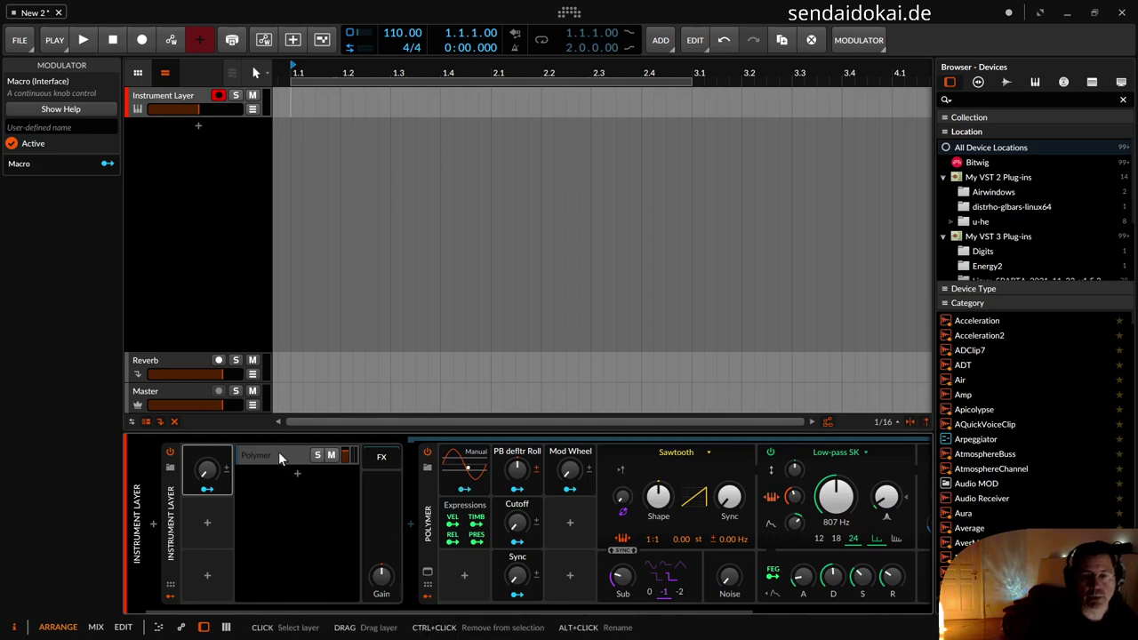
pyautogui.click(278, 452)
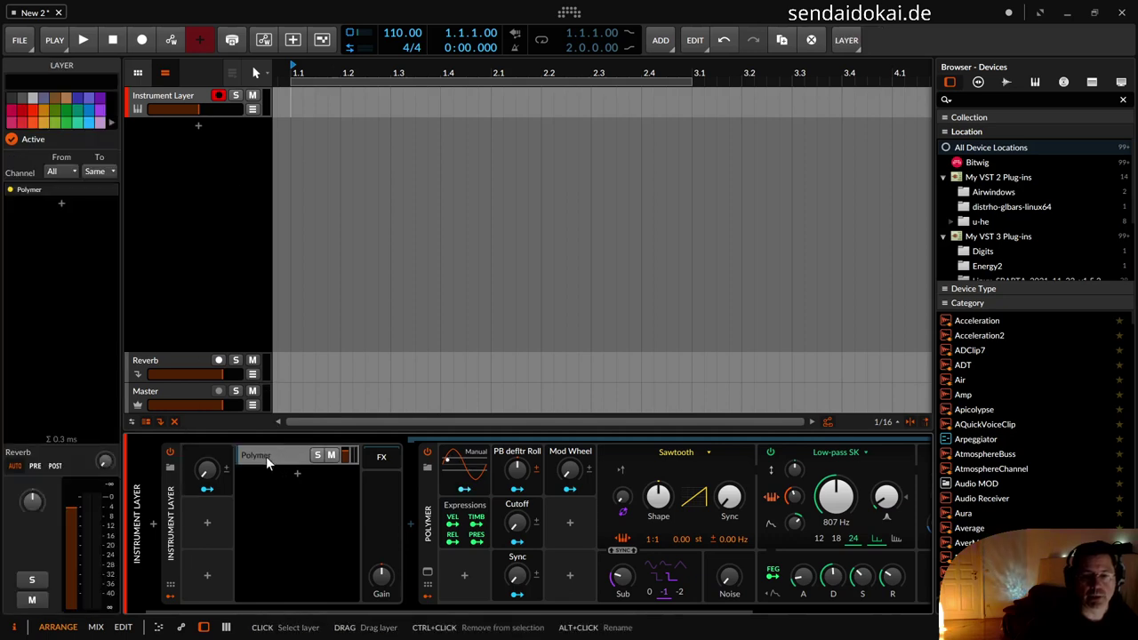
pyautogui.click(207, 494)
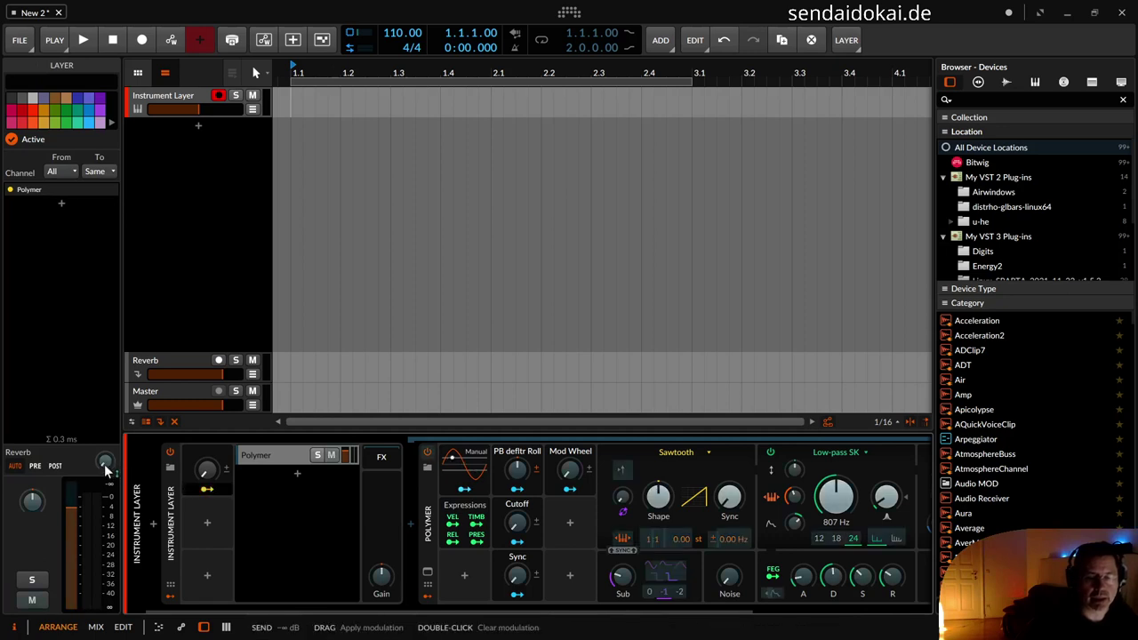
pyautogui.moveTo(104, 466); pyautogui.dragTo(104, 461)
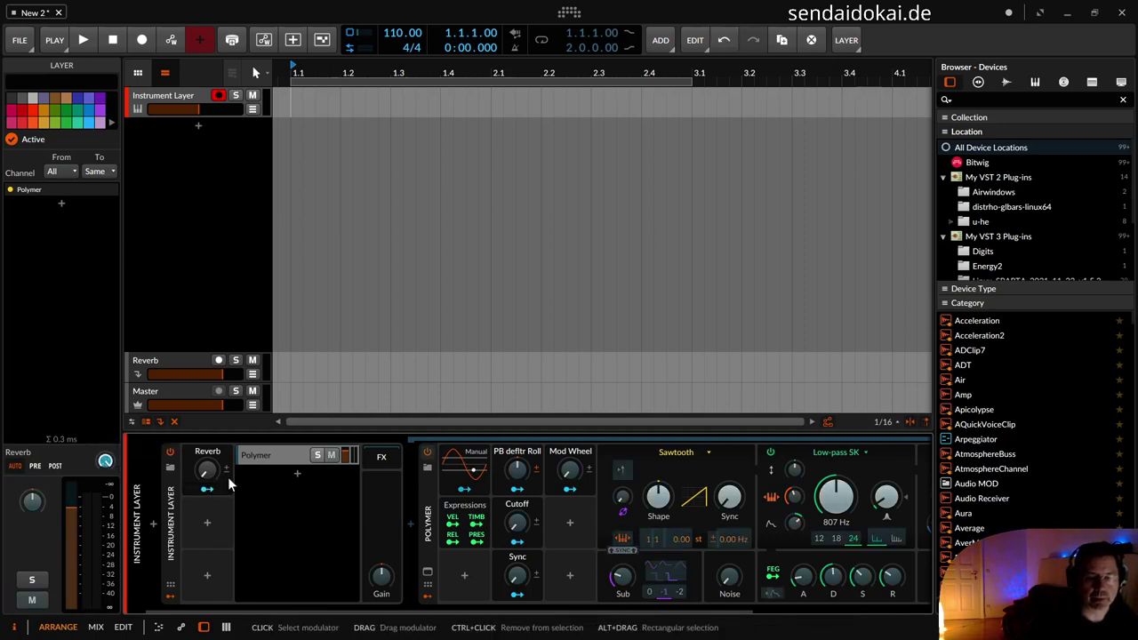
# Map the Reverb macro to a hardware controller via Map to Controller or Key
pyautogui.rightClick(206, 469)
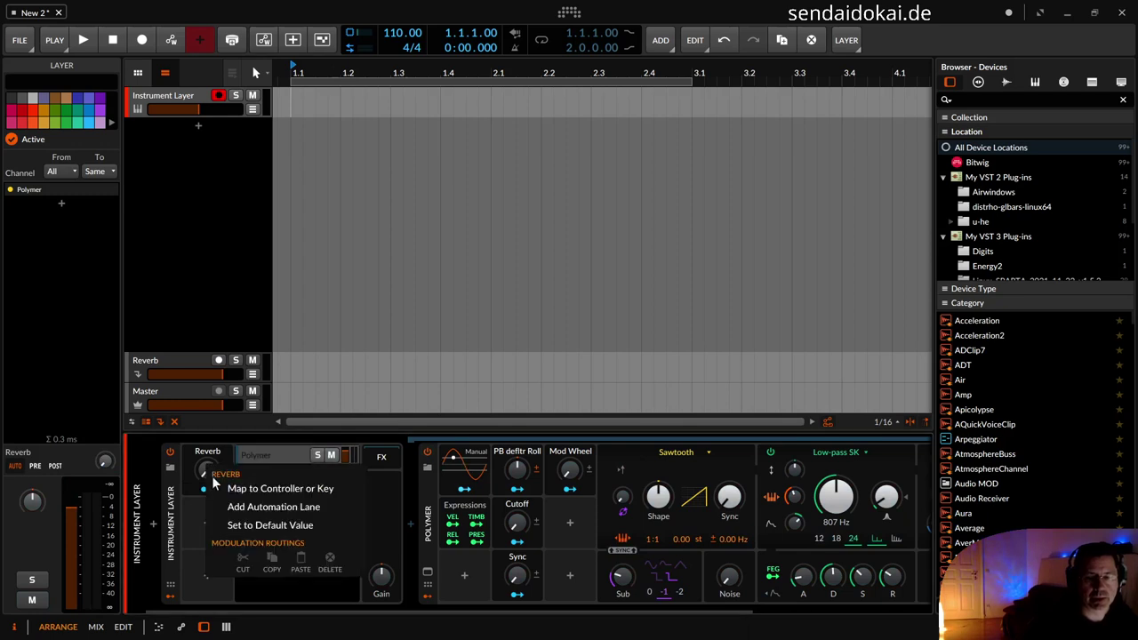
pyautogui.click(294, 493)
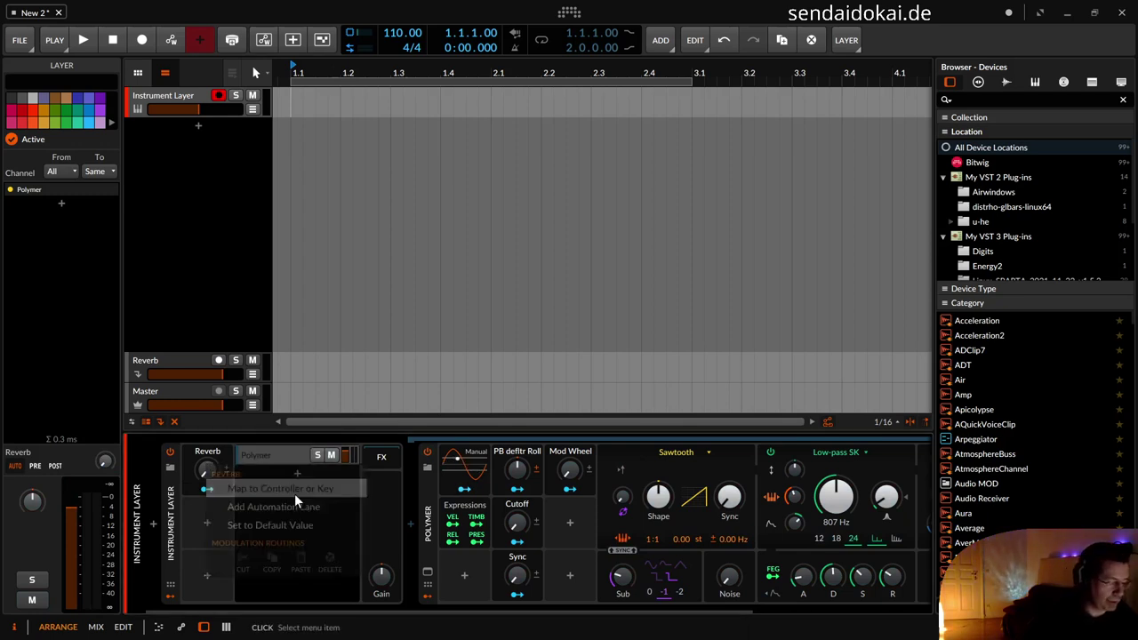
pyautogui.press('Escape')
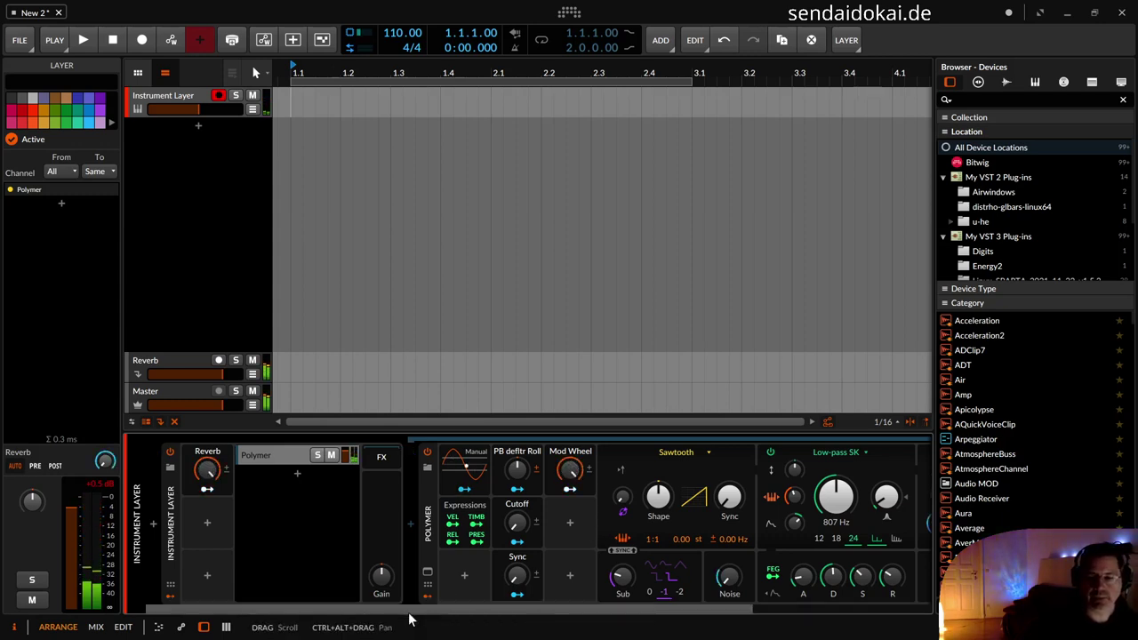
# Lower Polymer's Voice Level to about -5.6 dB
pyautogui.moveTo(408, 617); pyautogui.dragTo(644, 633)
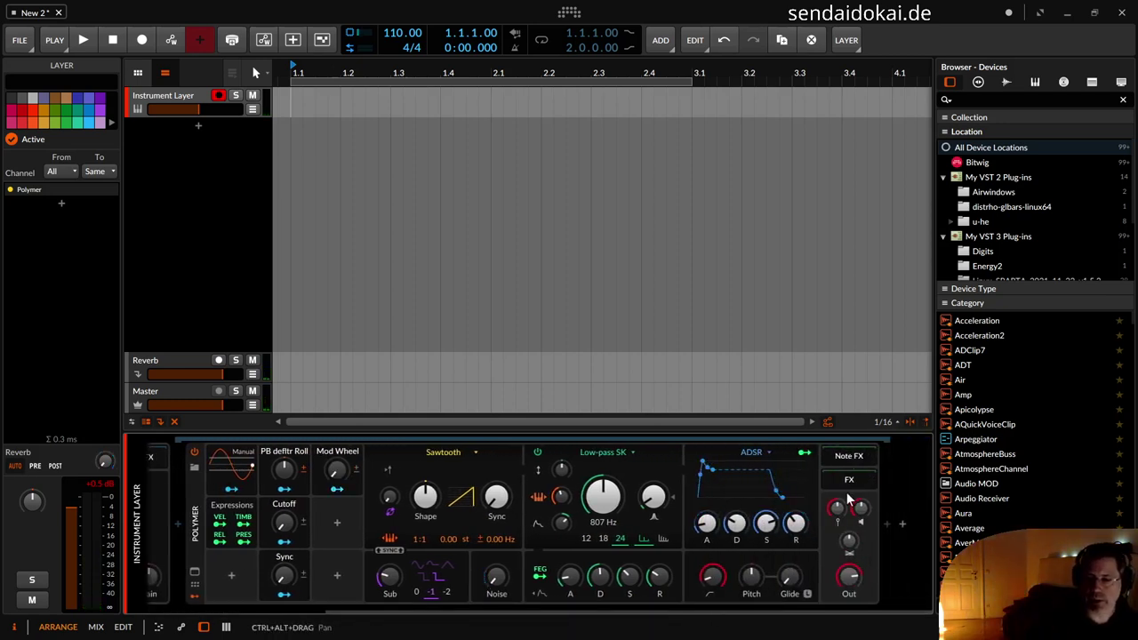
pyautogui.moveTo(863, 507)
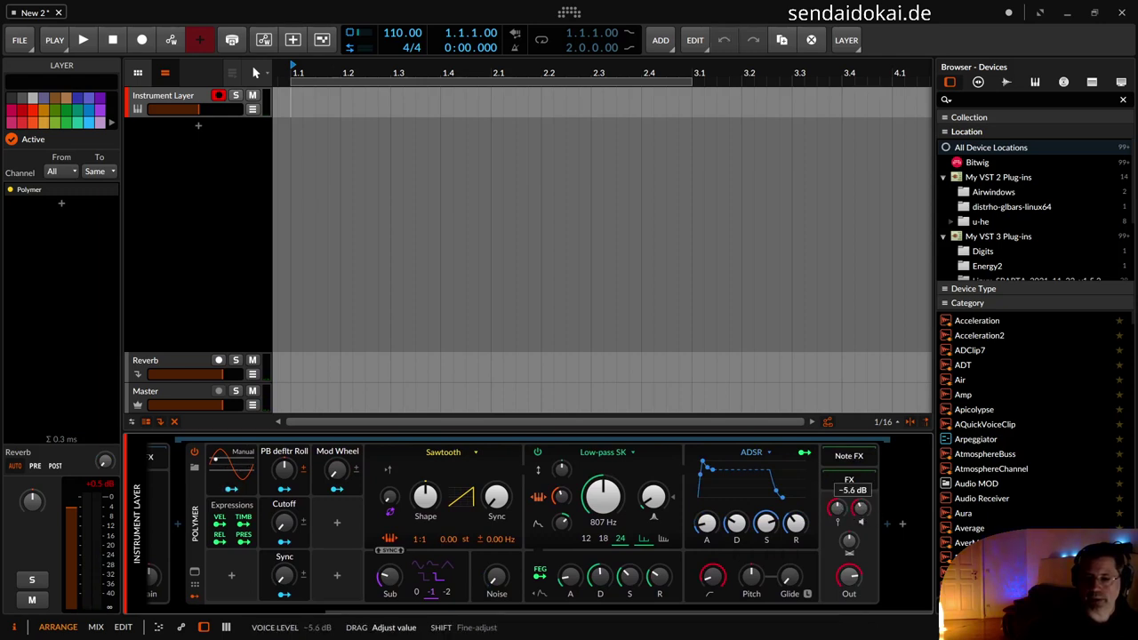
pyautogui.moveTo(860, 508); pyautogui.dragTo(859, 511)
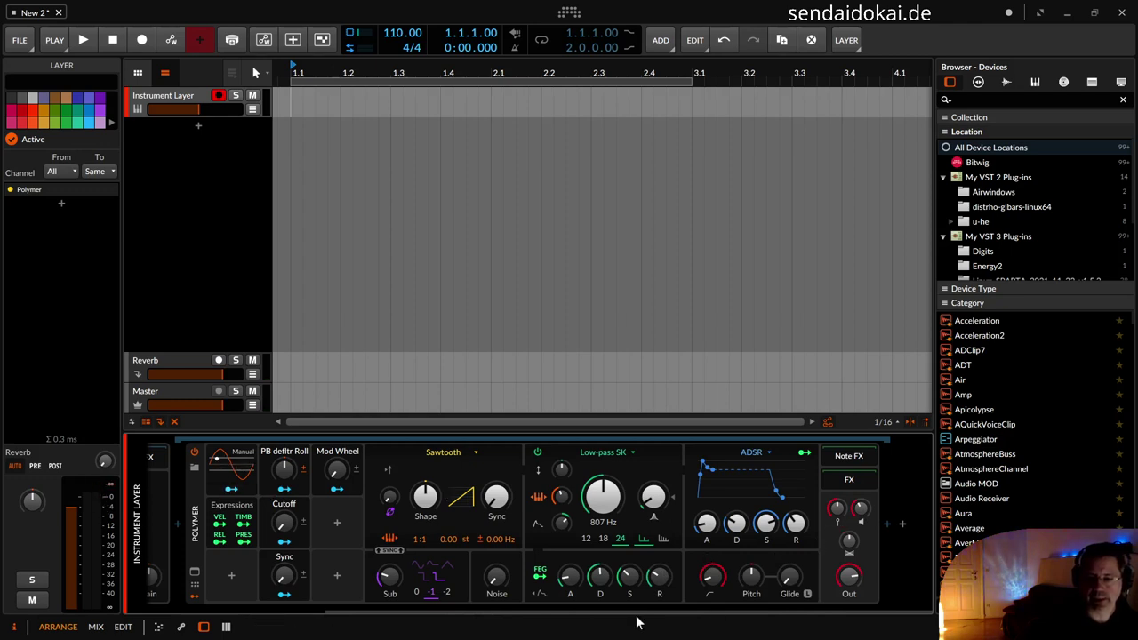
pyautogui.hscroll(-5, 450, 600)
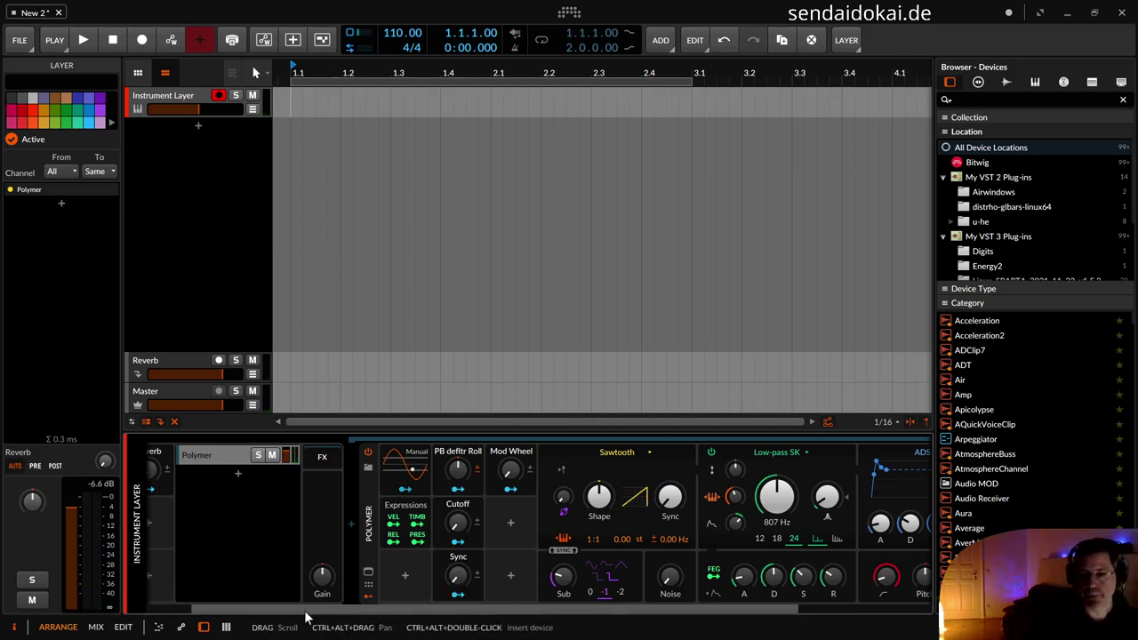
pyautogui.moveTo(304, 609); pyautogui.dragTo(408, 610)
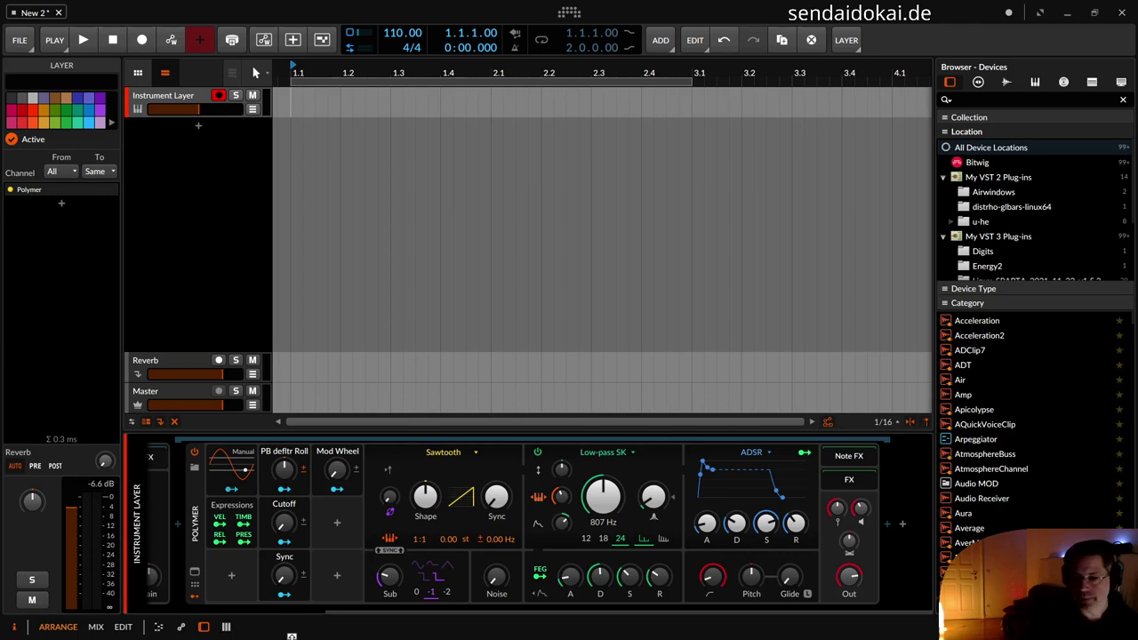
pyautogui.moveTo(443, 613); pyautogui.dragTo(329, 613)
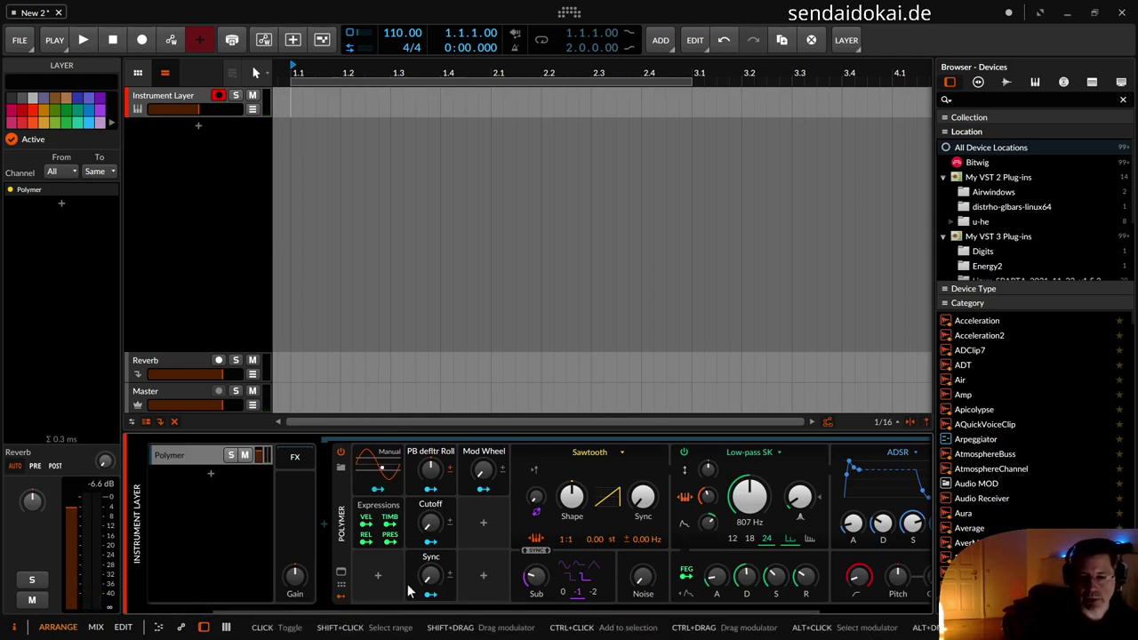
# Insert a Macro modulator into an empty slot, then delete Macro 5 again
pyautogui.click(483, 522)
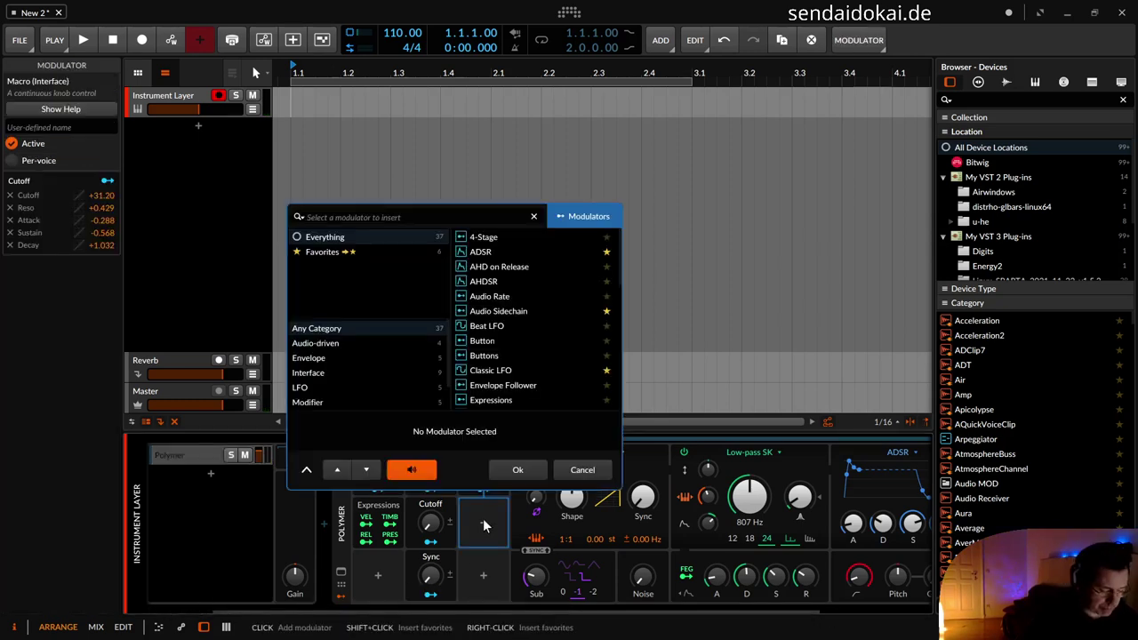
pyautogui.write('mac')
pyautogui.press('Down')
pyautogui.press('Return')
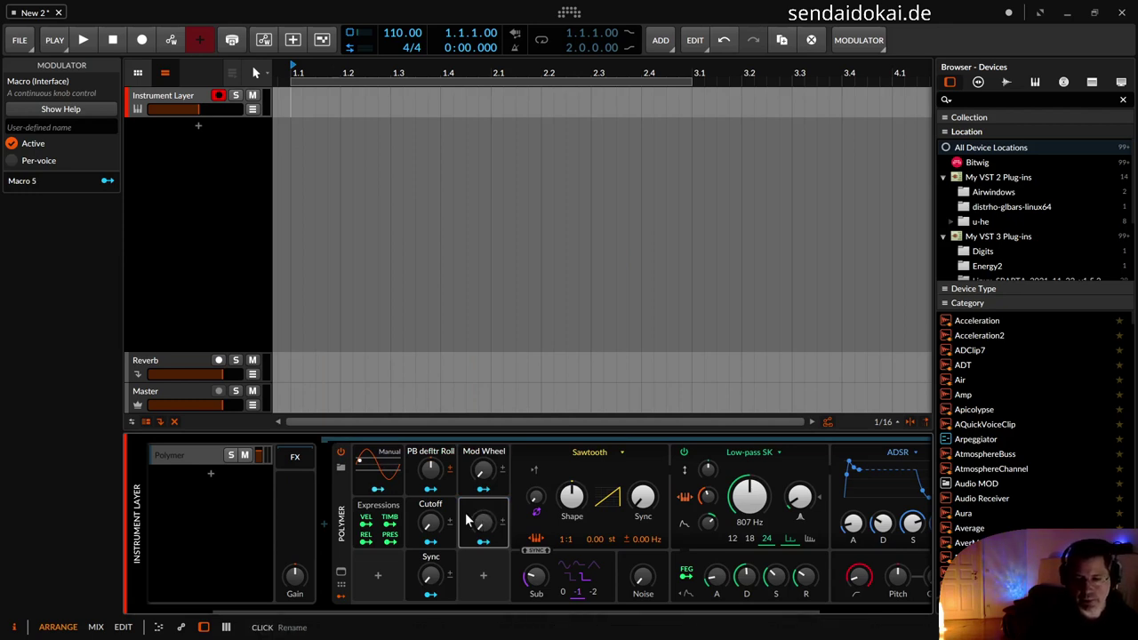
pyautogui.press('Delete')
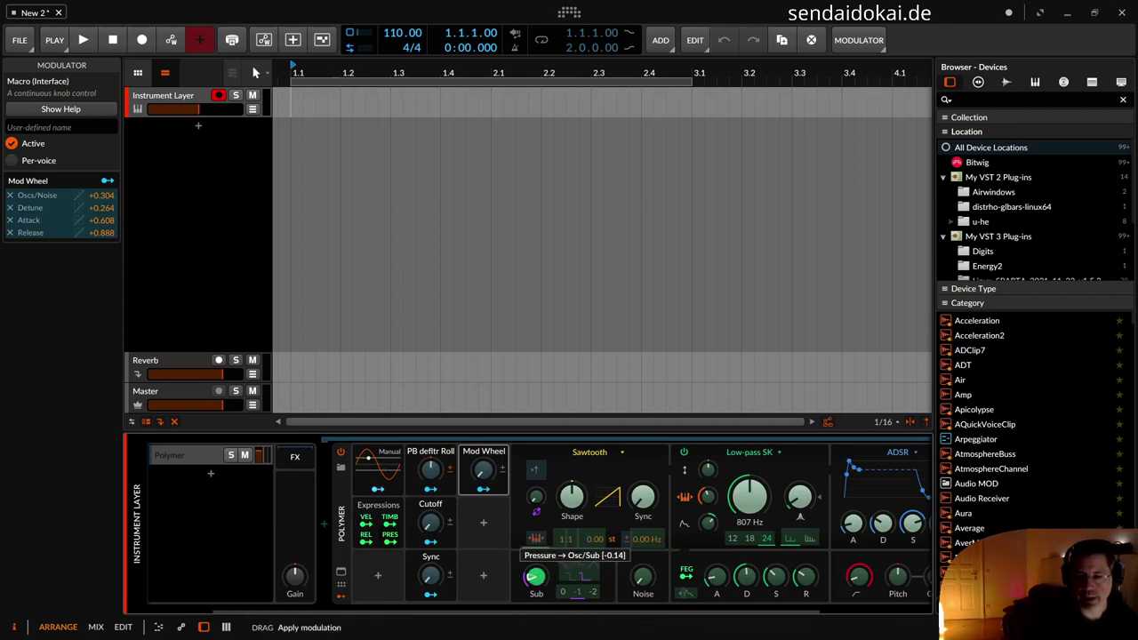
# Make Pressure modulate Polymer's High-pass amount
pyautogui.hscroll(4, 693, 615)
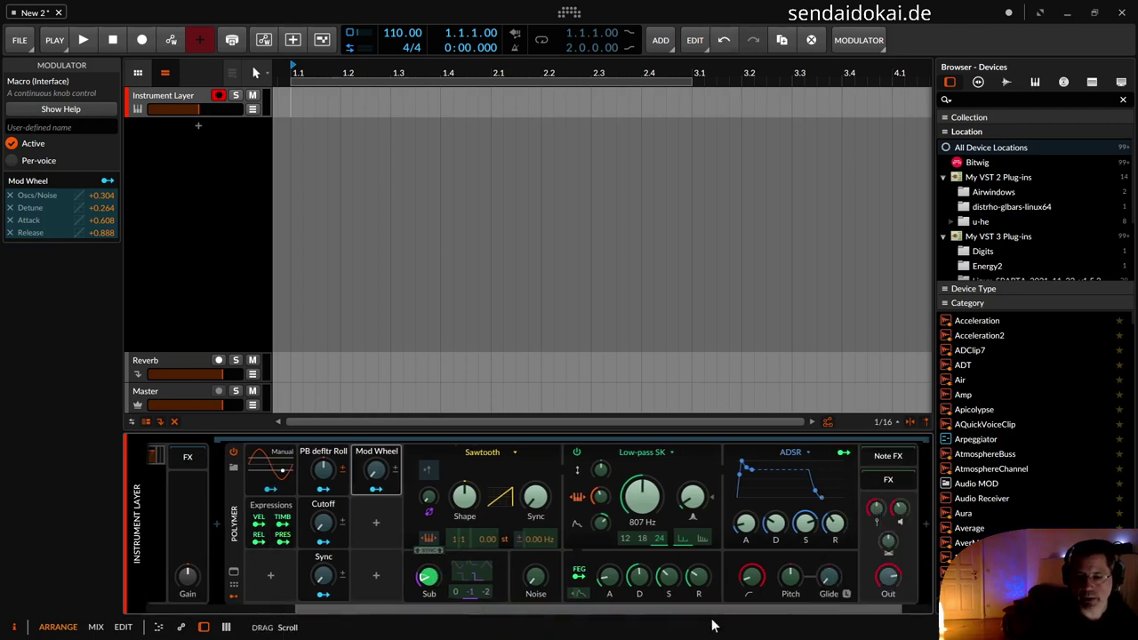
pyautogui.moveTo(711, 578); pyautogui.dragTo(711, 546)
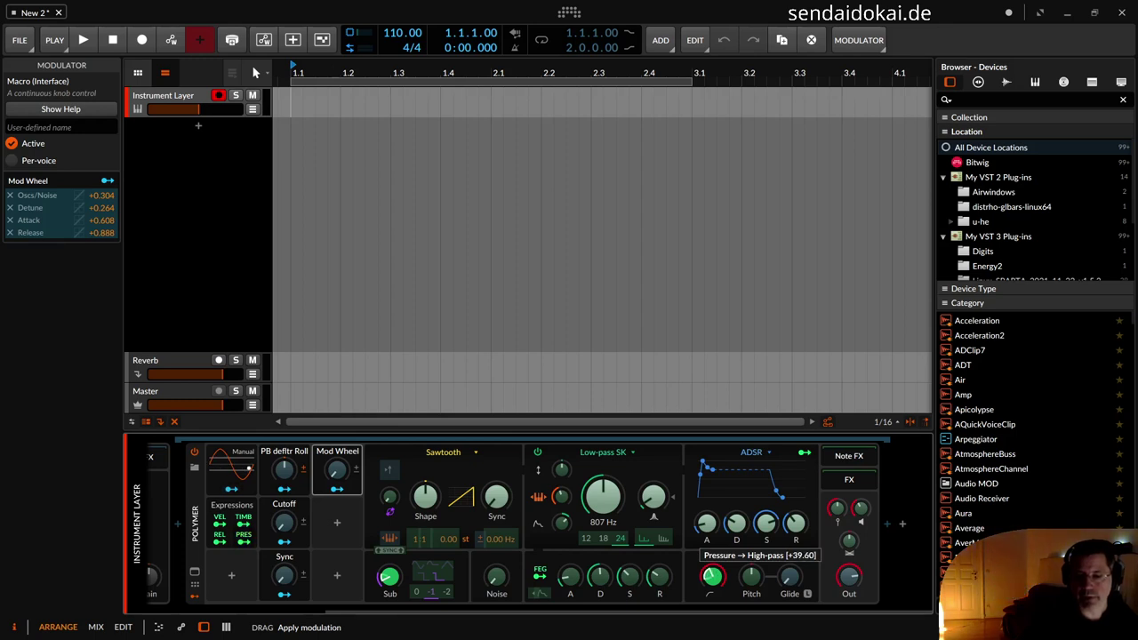
pyautogui.moveTo(711, 546); pyautogui.dragTo(711, 545)
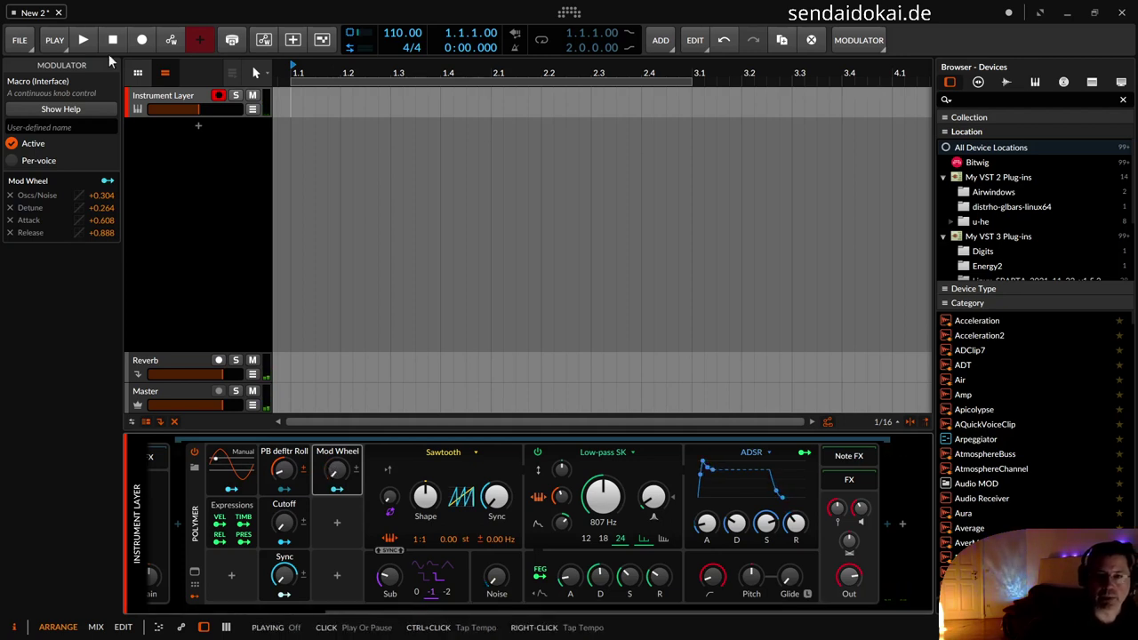
# Select the Polymer layer inside the Instrument Layer and show the on-screen keyboard
pyautogui.click(328, 597)
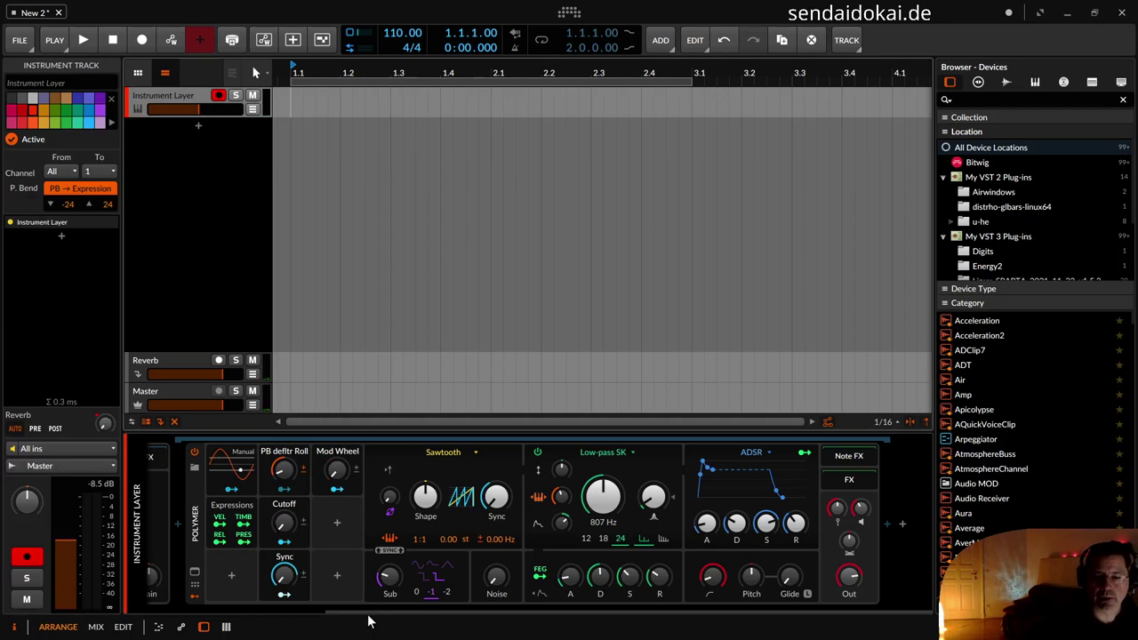
pyautogui.moveTo(372, 612); pyautogui.dragTo(193, 595)
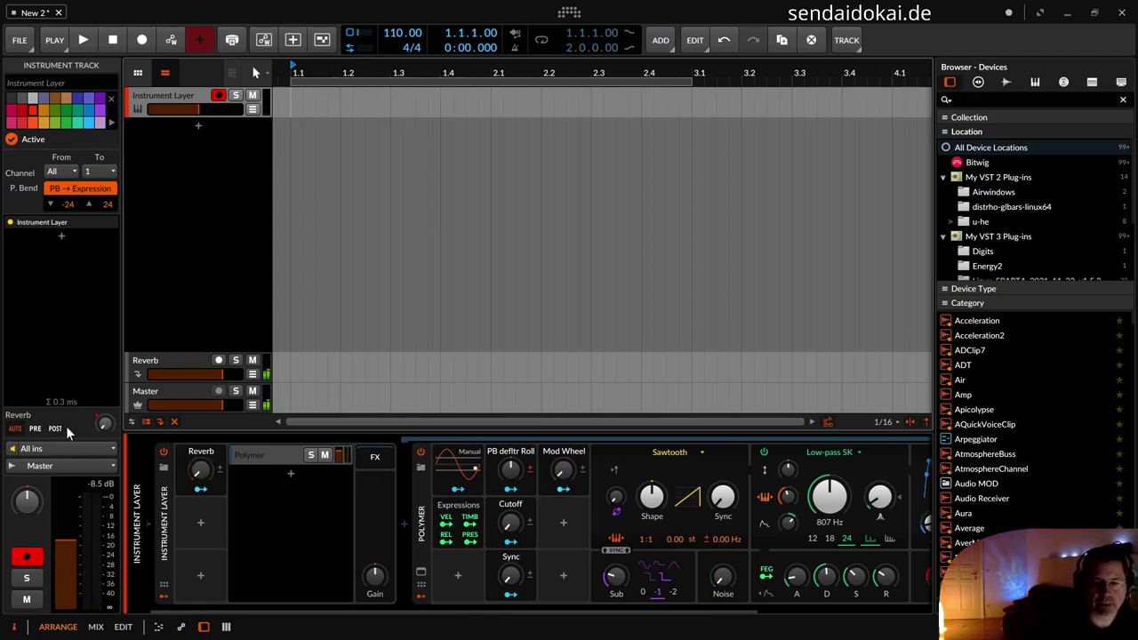
pyautogui.click(258, 454)
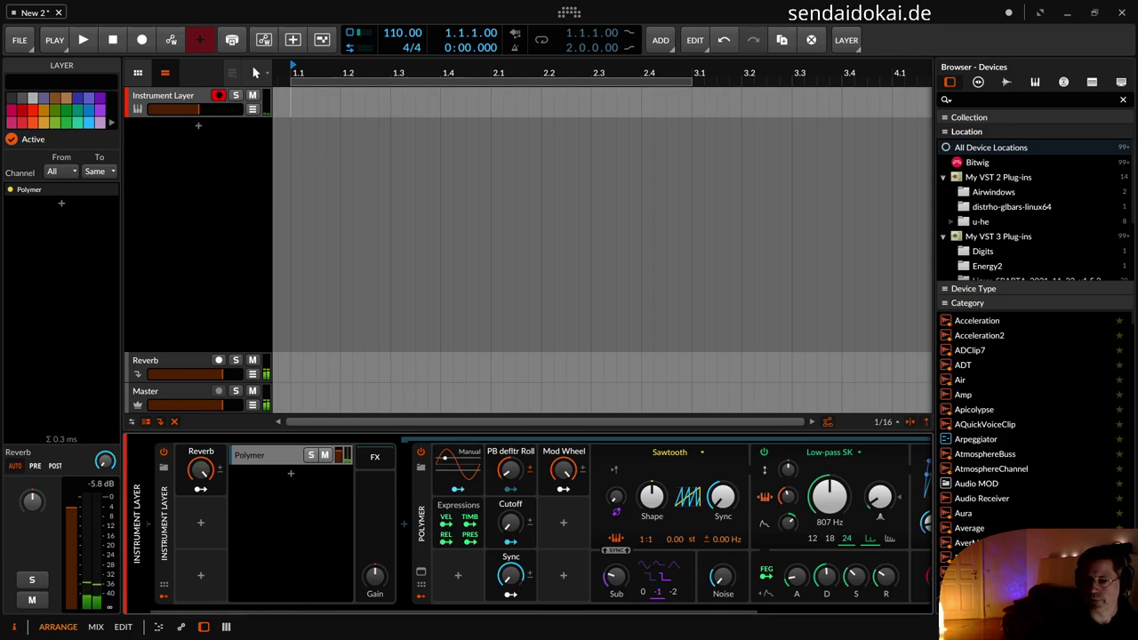
pyautogui.click(226, 626)
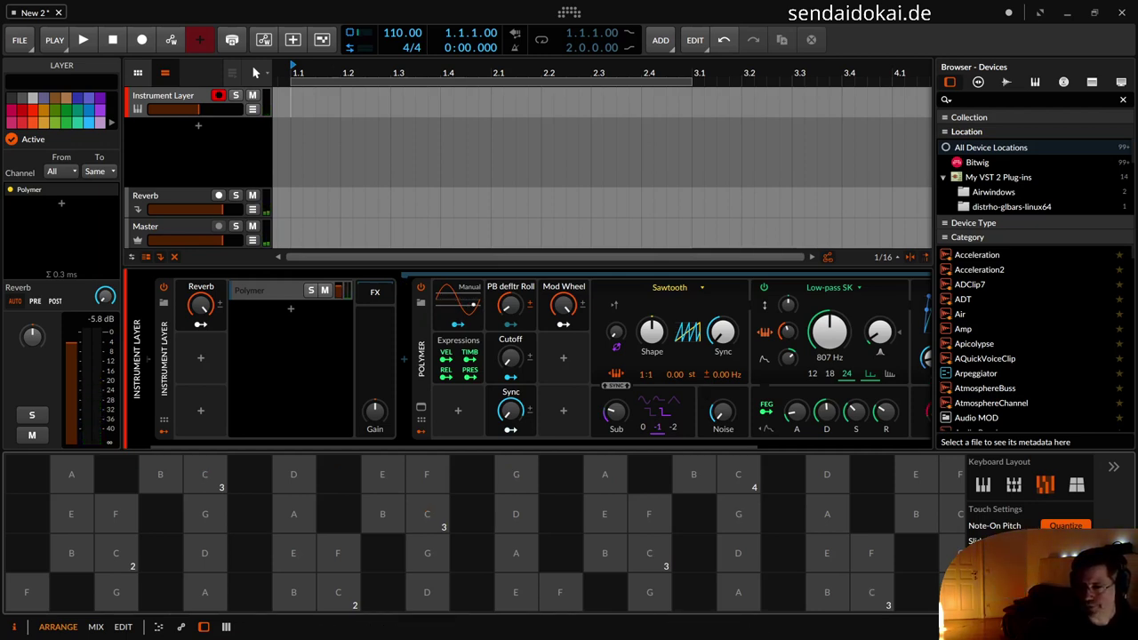
pyautogui.click(646, 558)
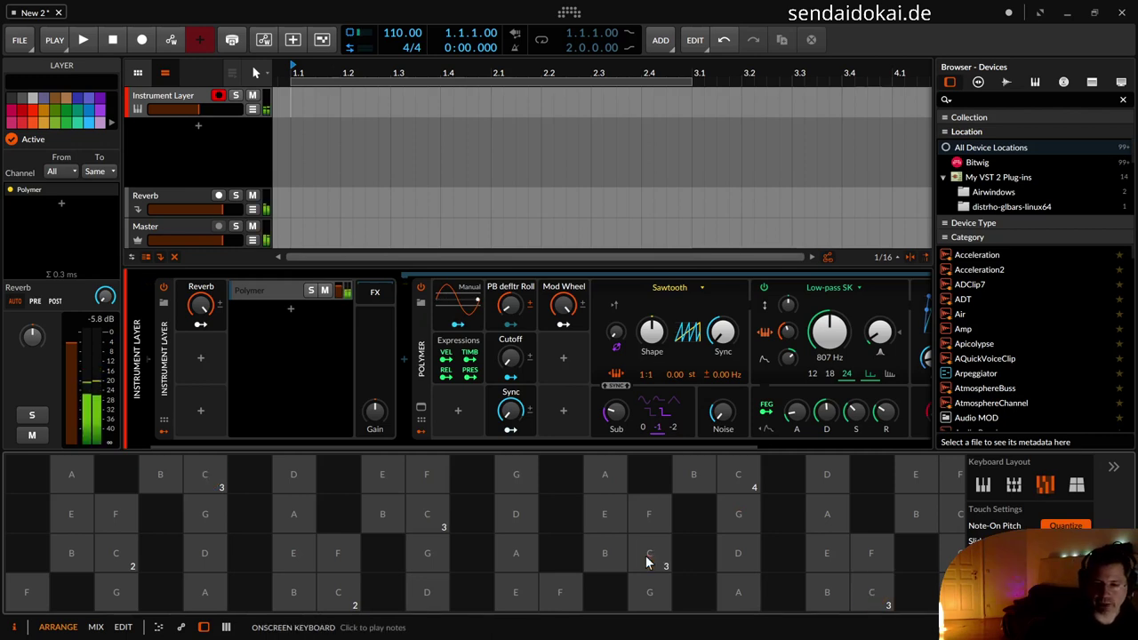
pyautogui.click(646, 558)
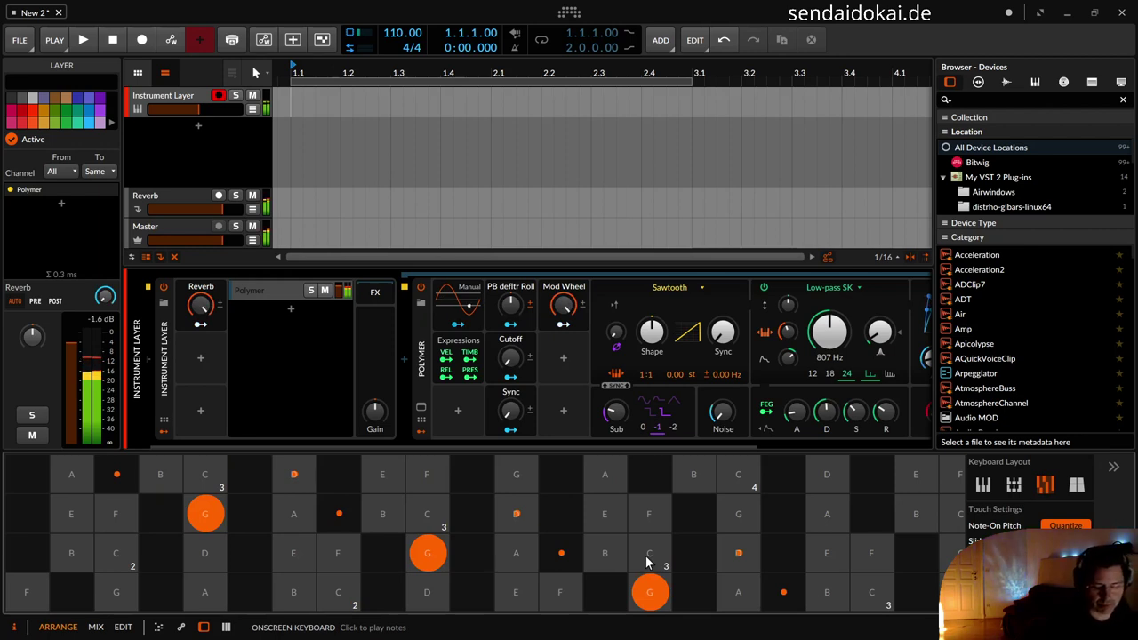
pyautogui.click(647, 560)
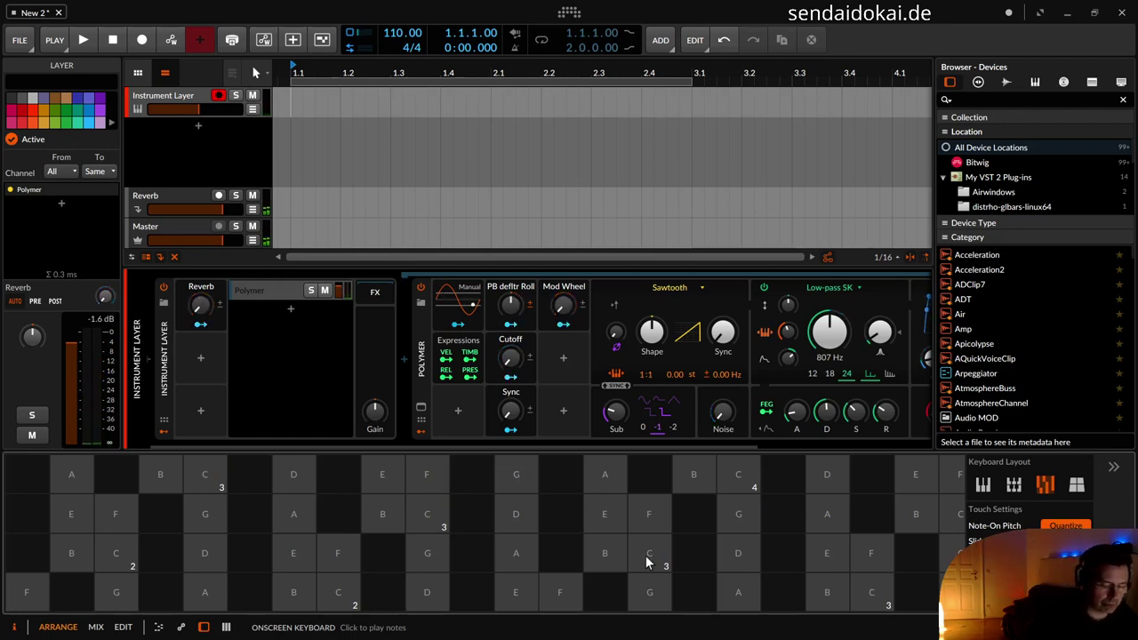
pyautogui.click(647, 560)
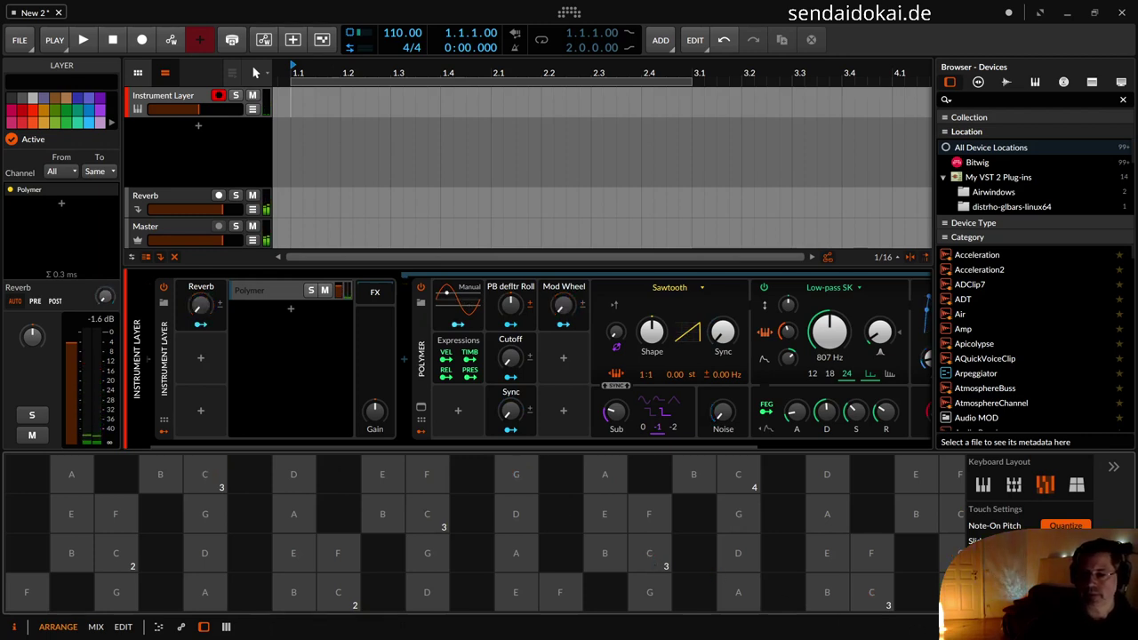
# Hide the on-screen keyboard panel using its footer toggle
pyautogui.click(226, 627)
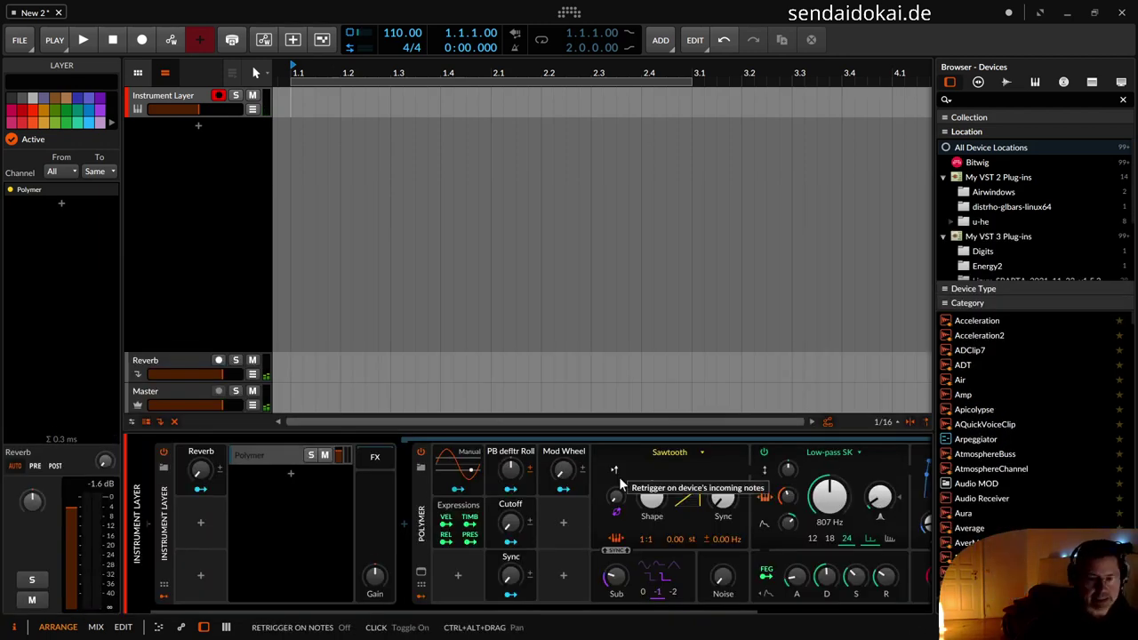